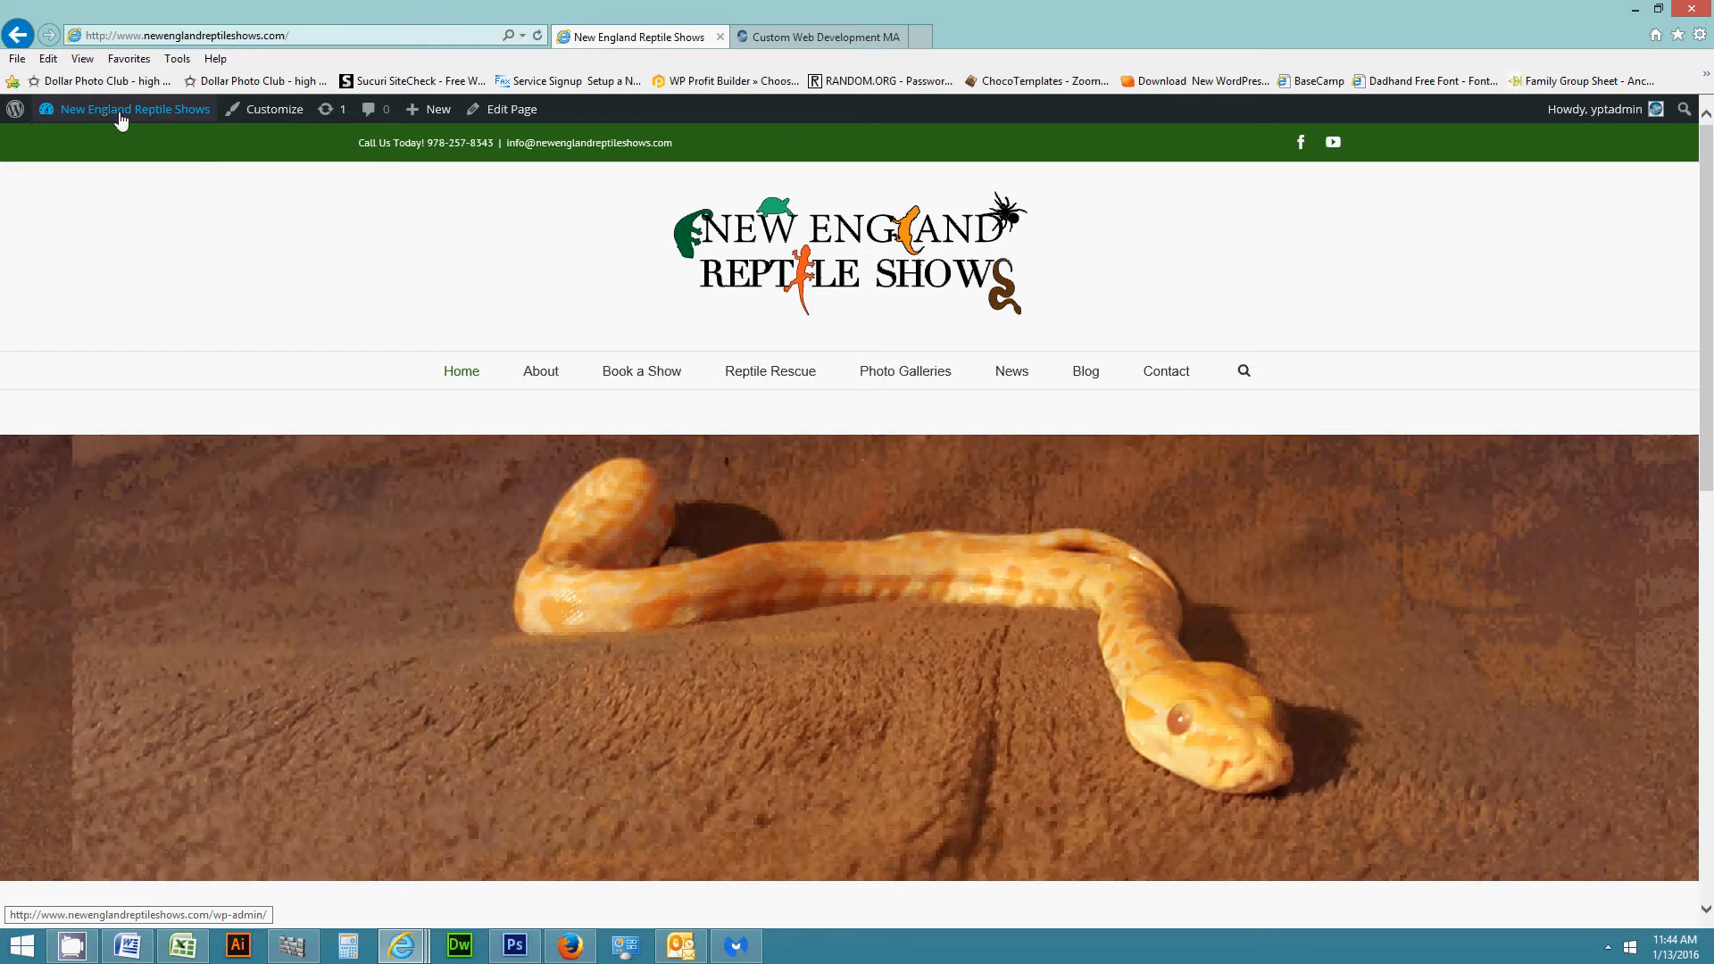
# View the site's admin dashboard, return to the live site and open its About page.
pyautogui.moveTo(125, 114)
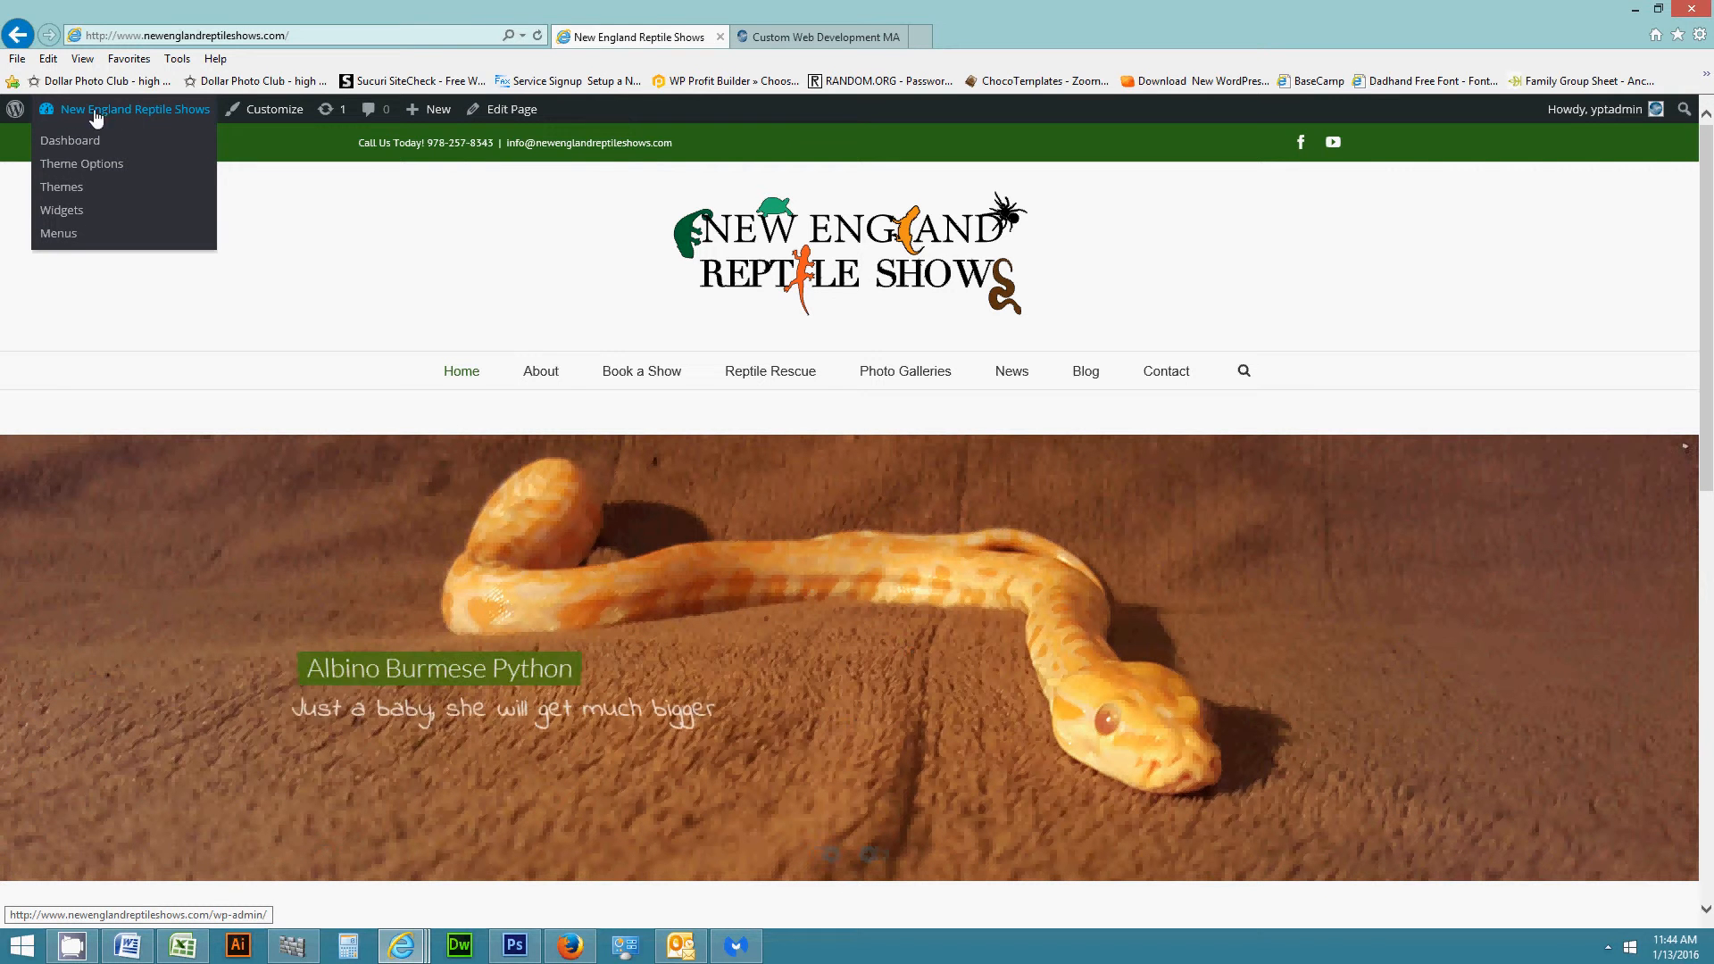
pyautogui.click(141, 119)
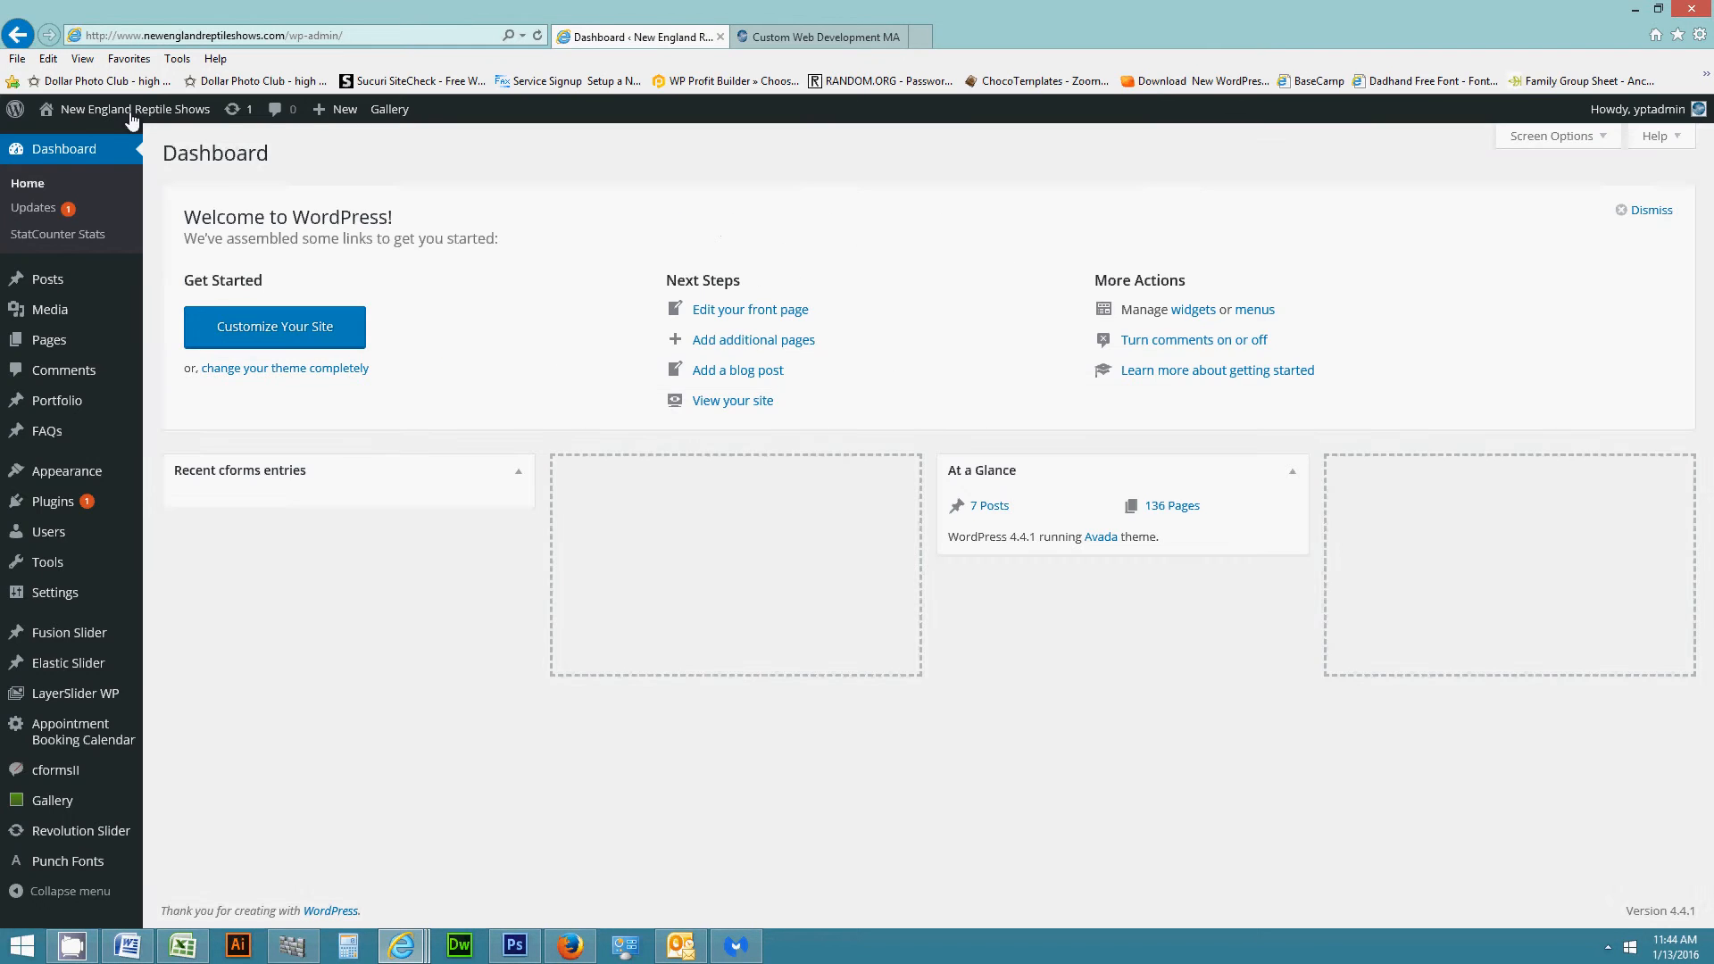
pyautogui.moveTo(142, 117)
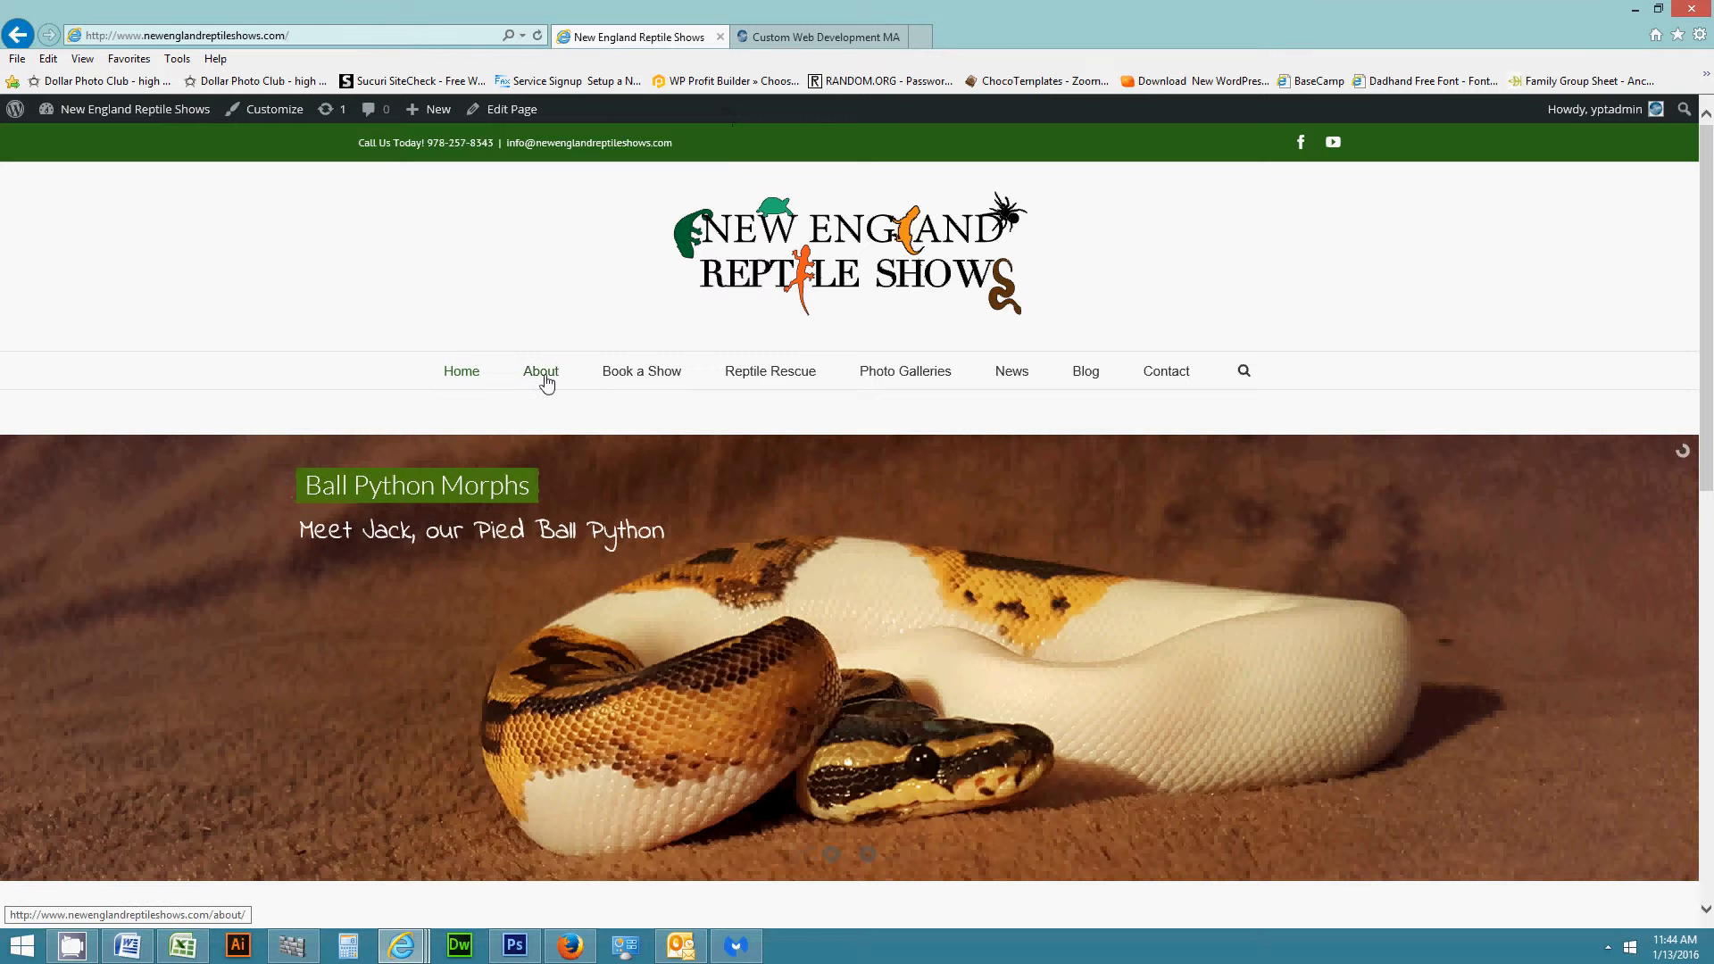
pyautogui.click(547, 382)
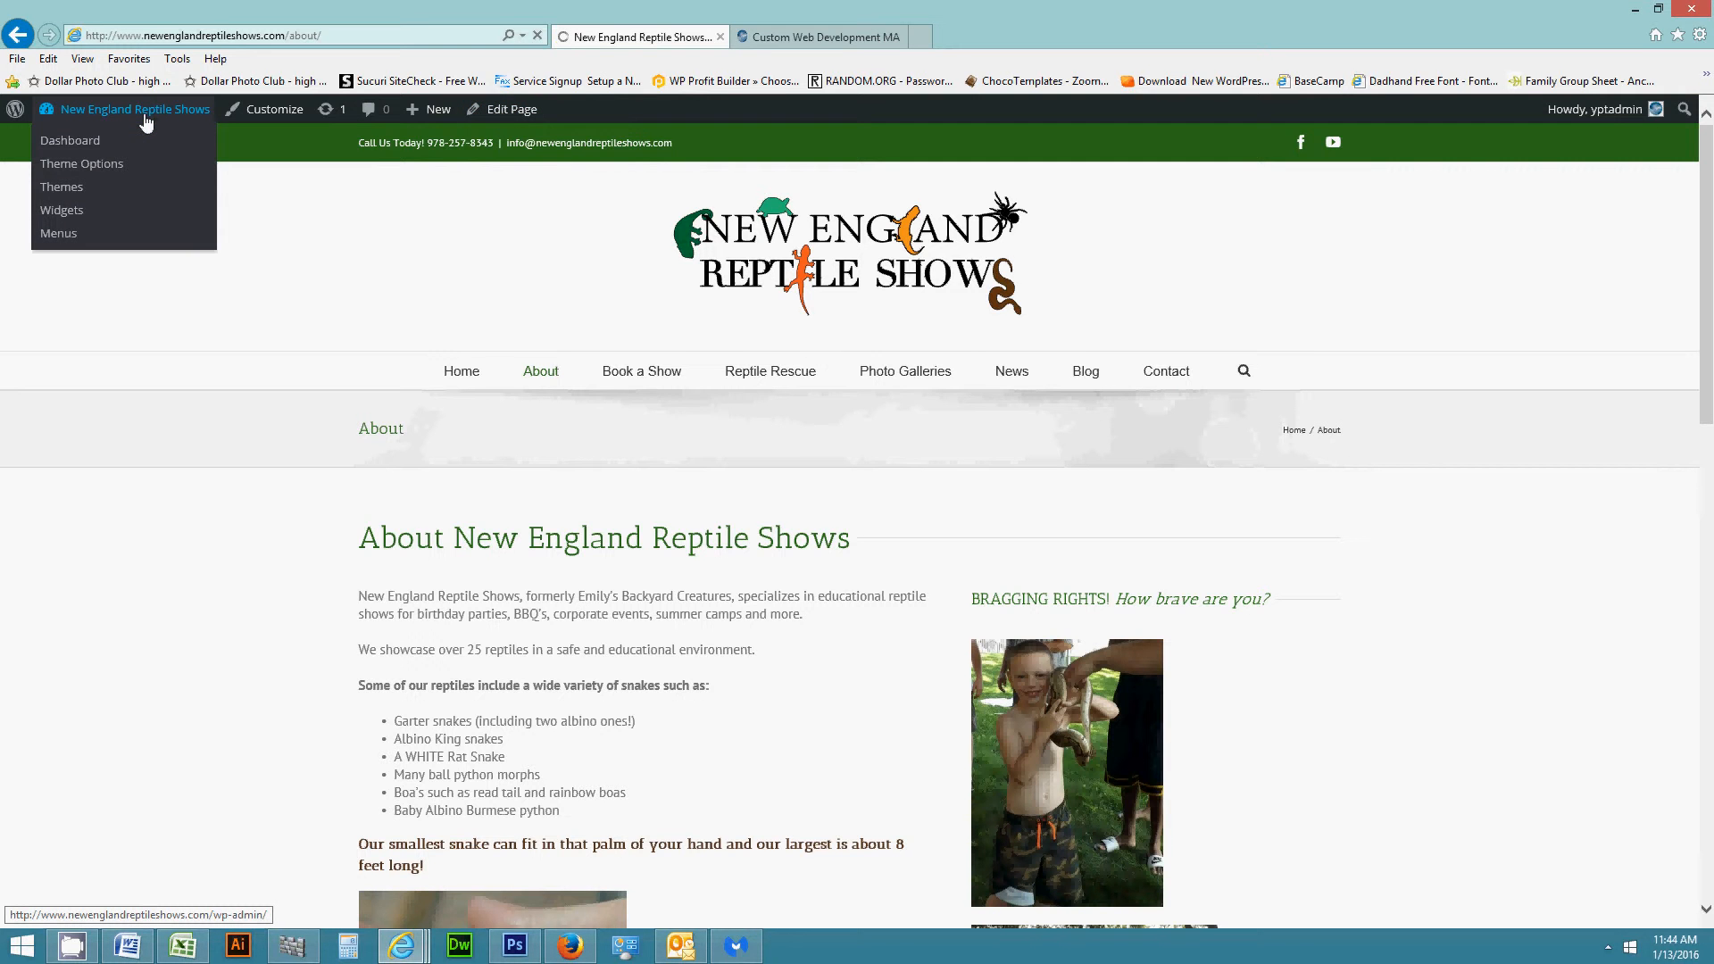
# Go to the site's dashboard and open the About page for editing from the list of pages.
pyautogui.click(147, 122)
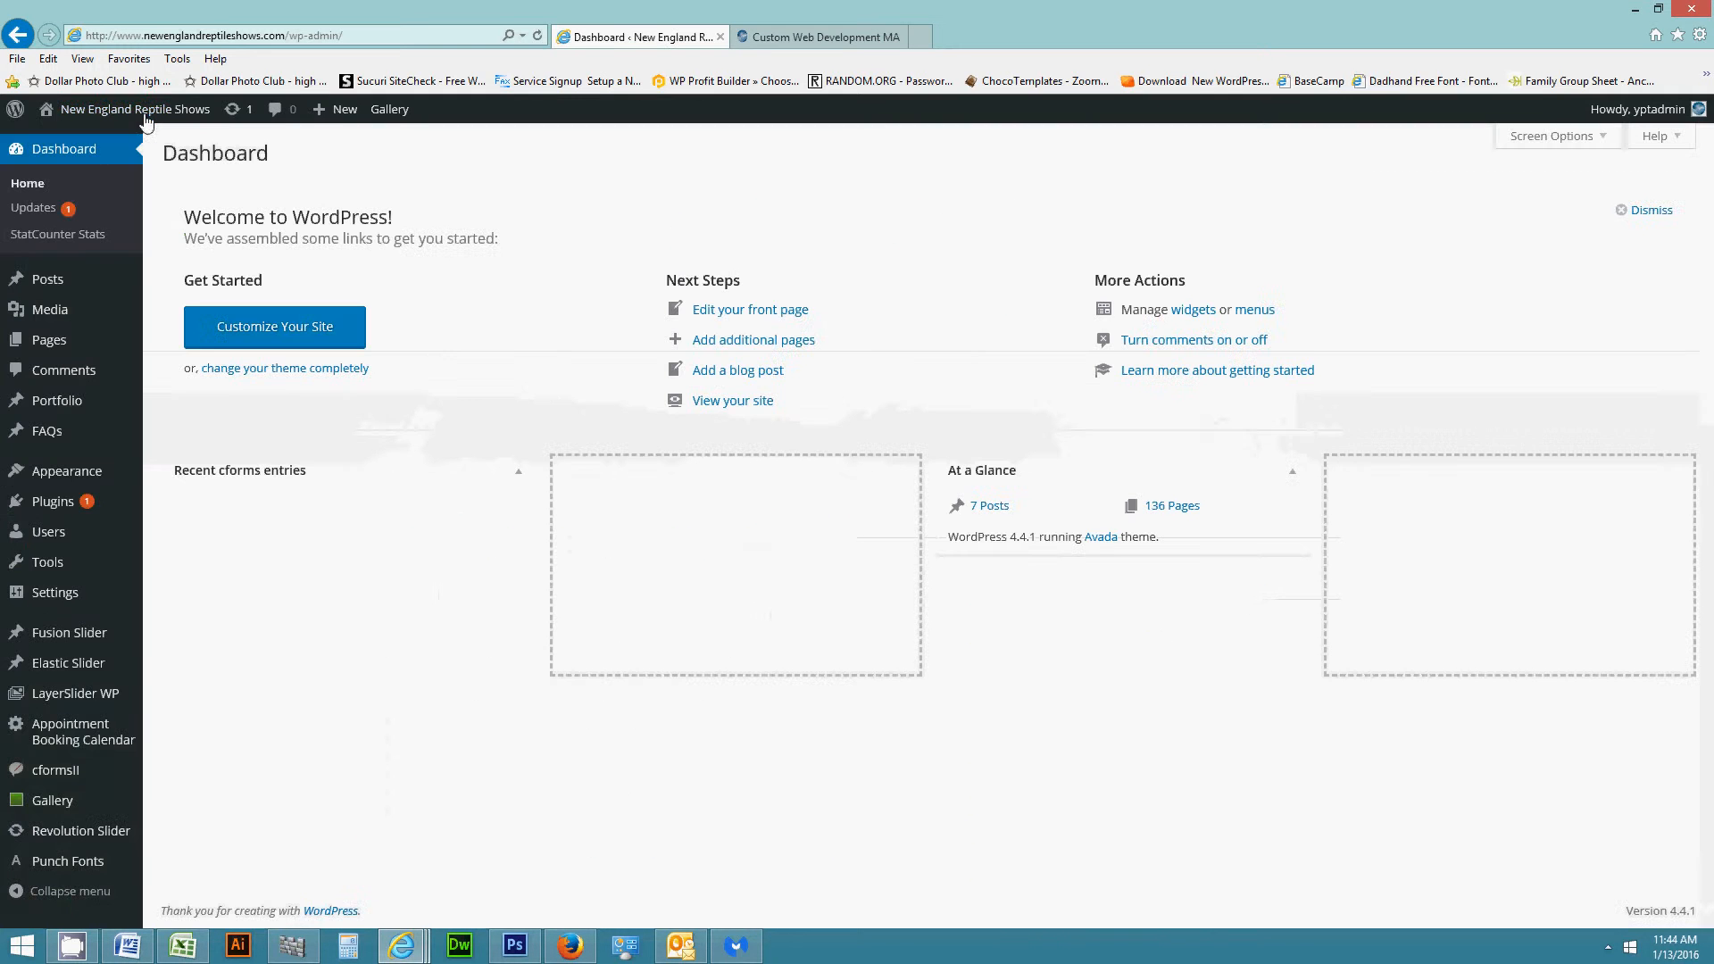
pyautogui.click(53, 346)
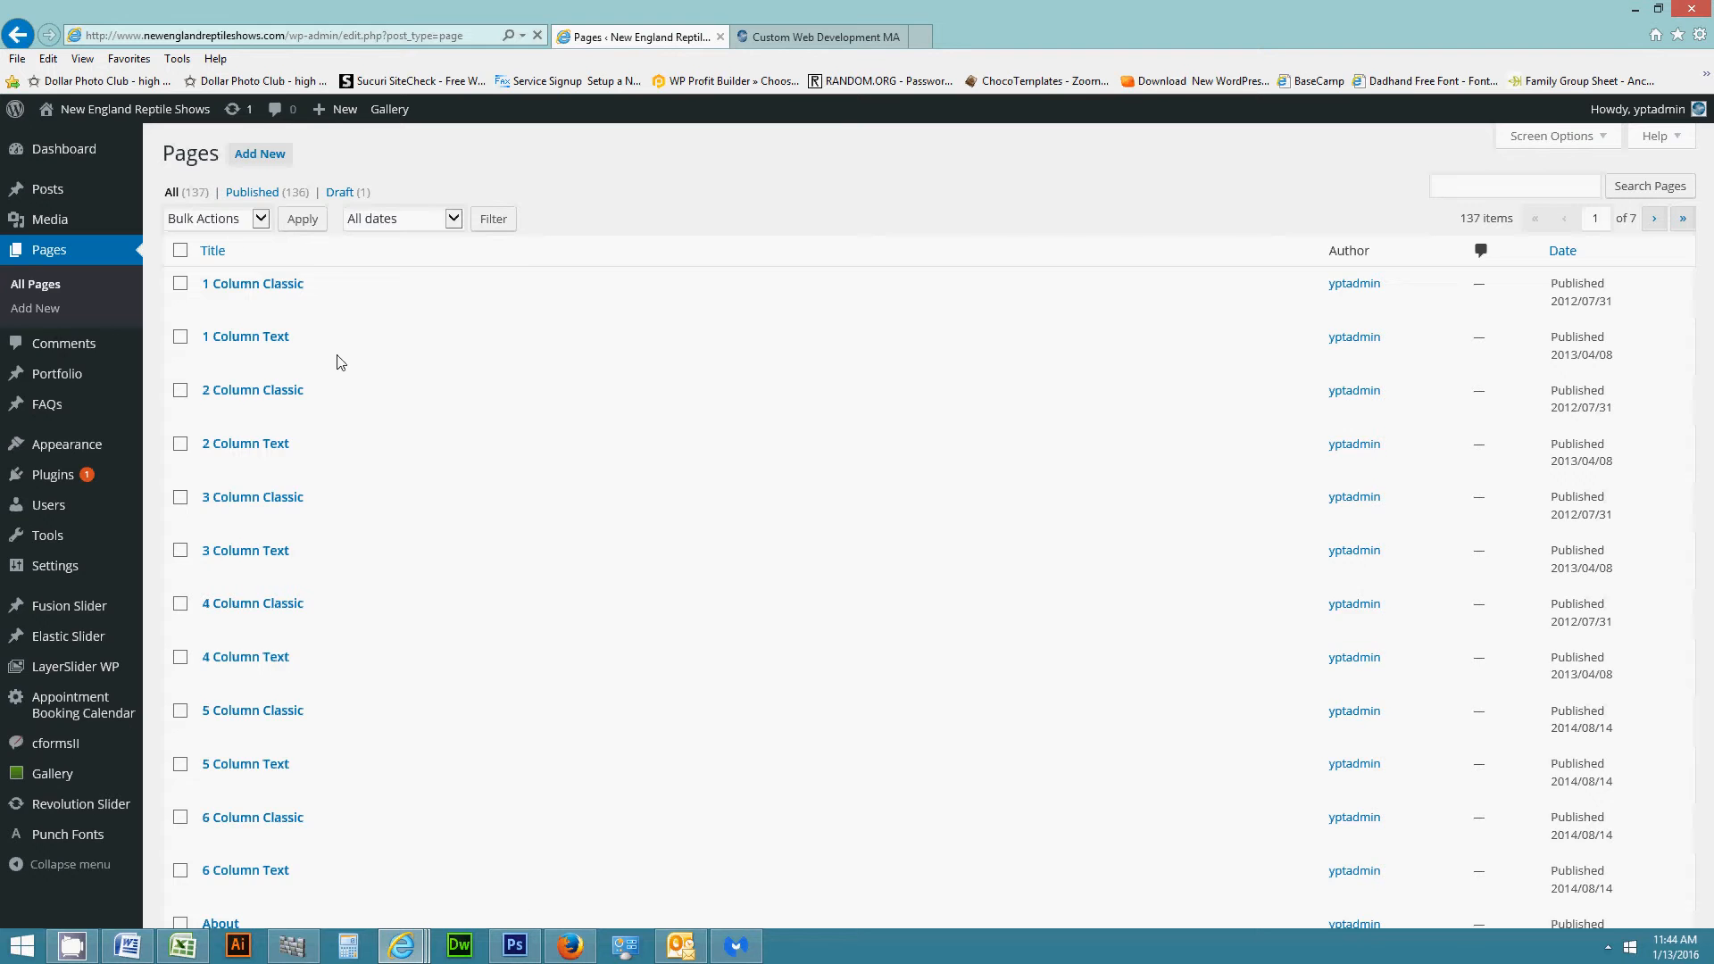
pyautogui.scroll(-6, 336, 511)
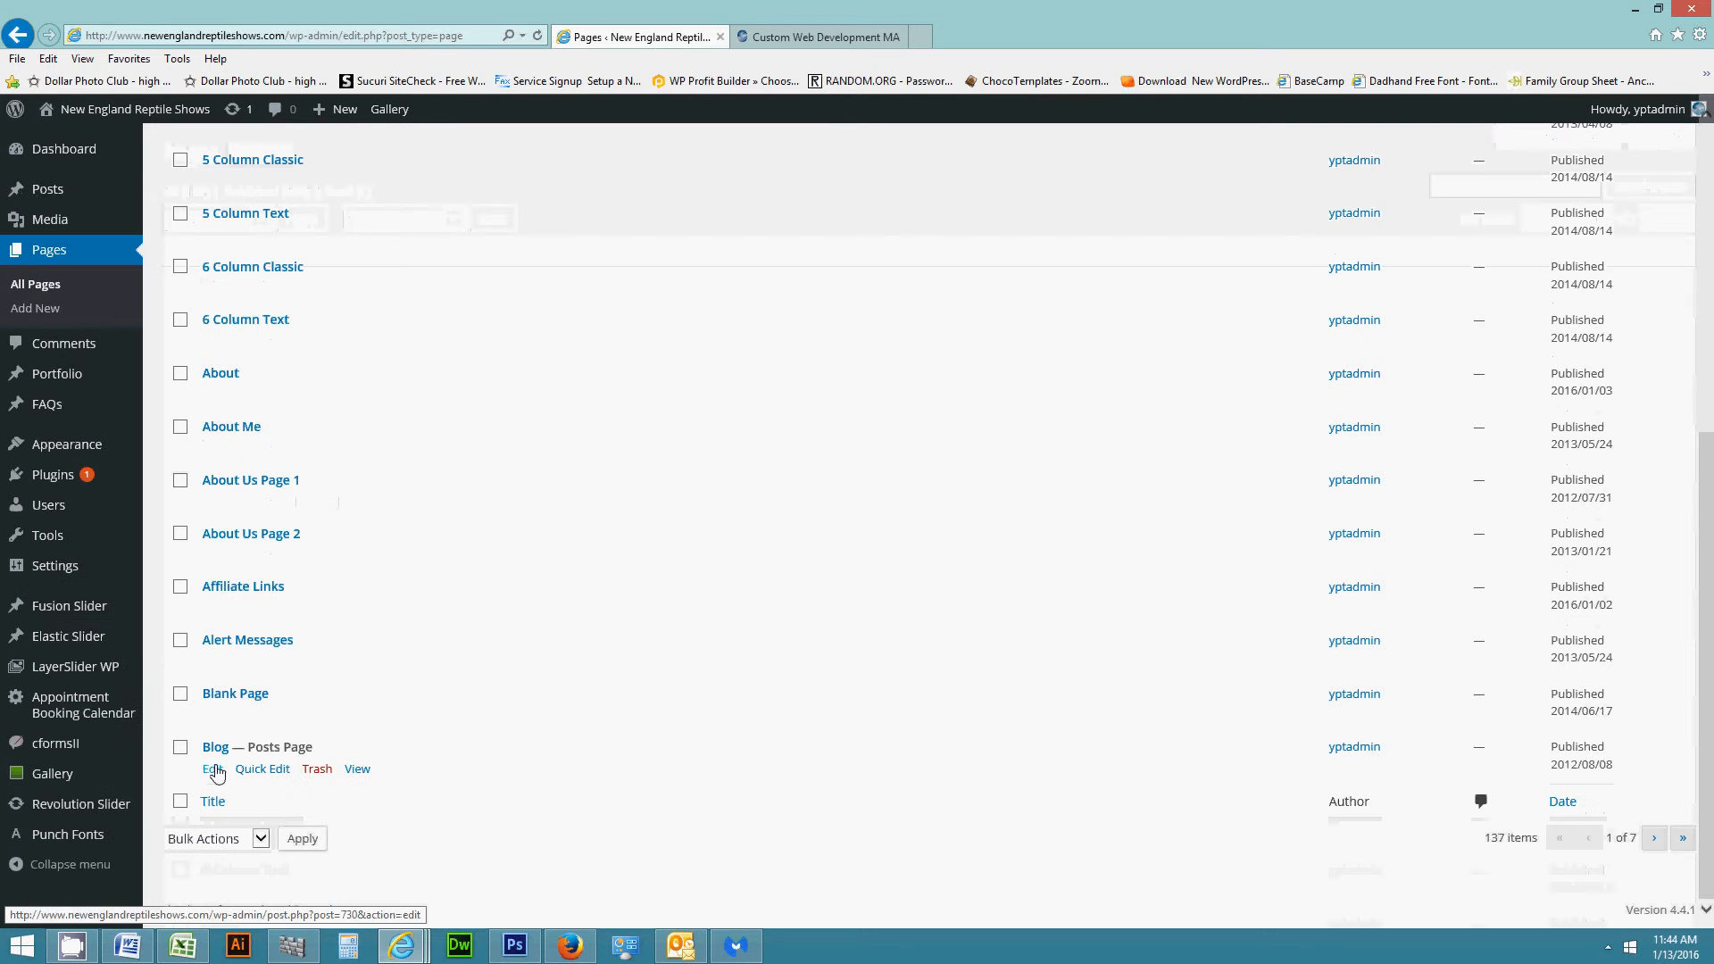
pyautogui.click(221, 377)
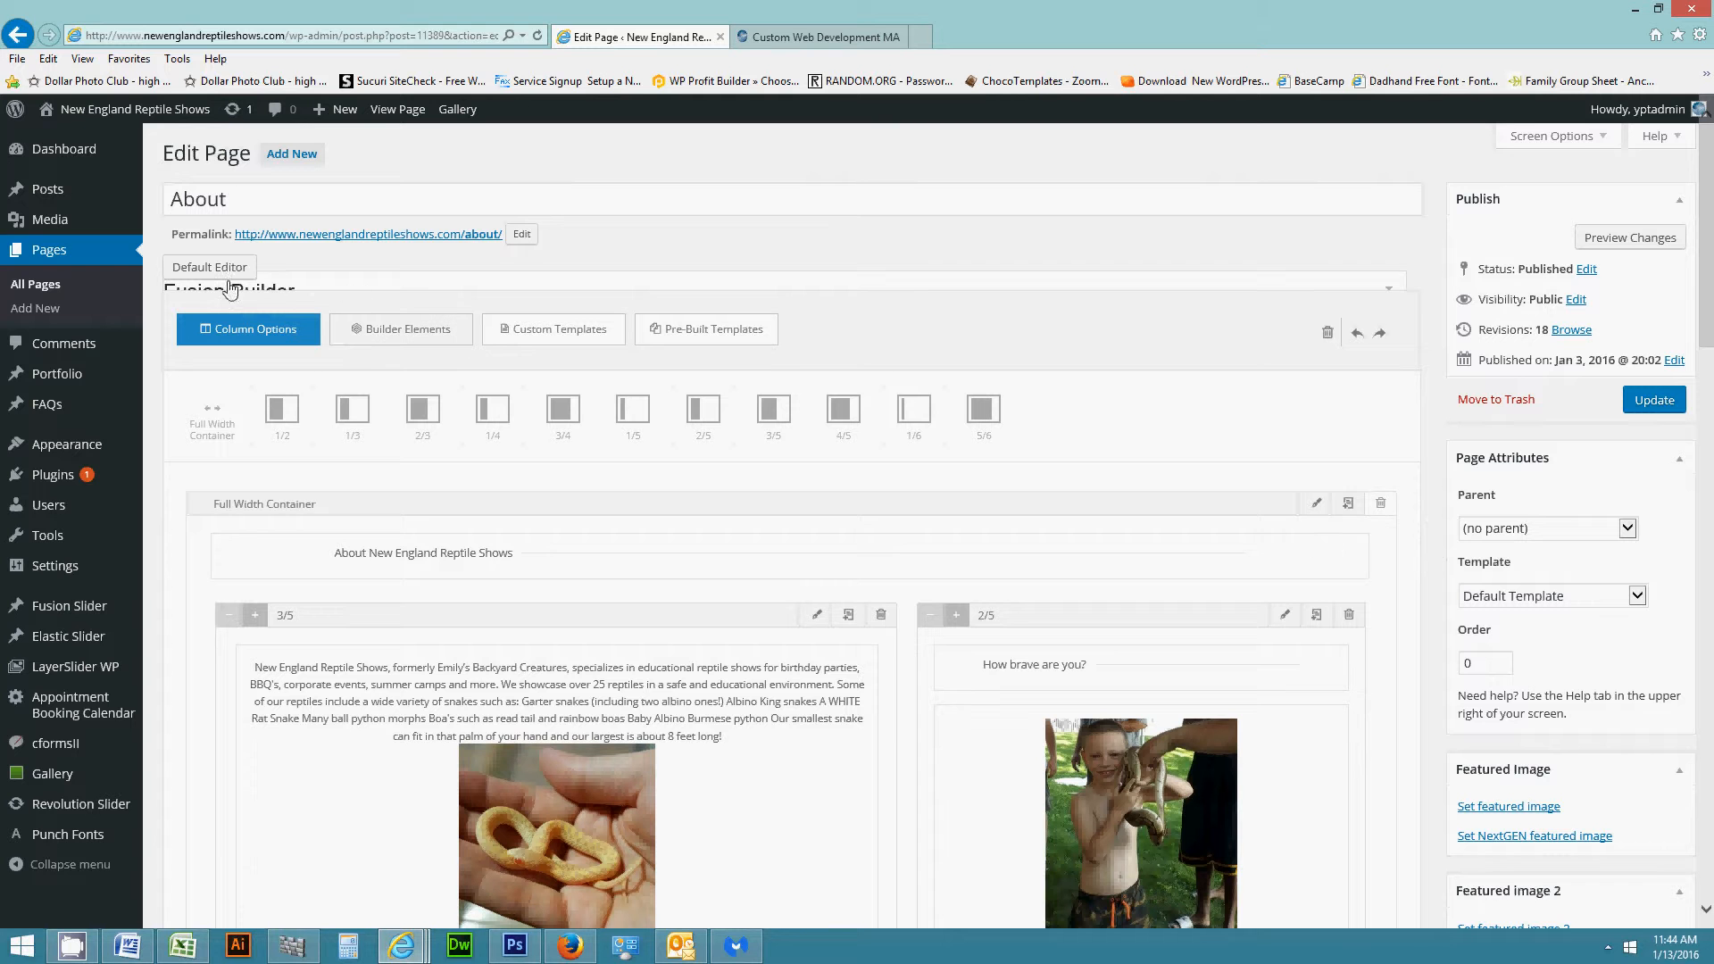
# Switch the About page to the default editor and examine the shortcodes in its content from end to start.
pyautogui.moveTo(136, 116)
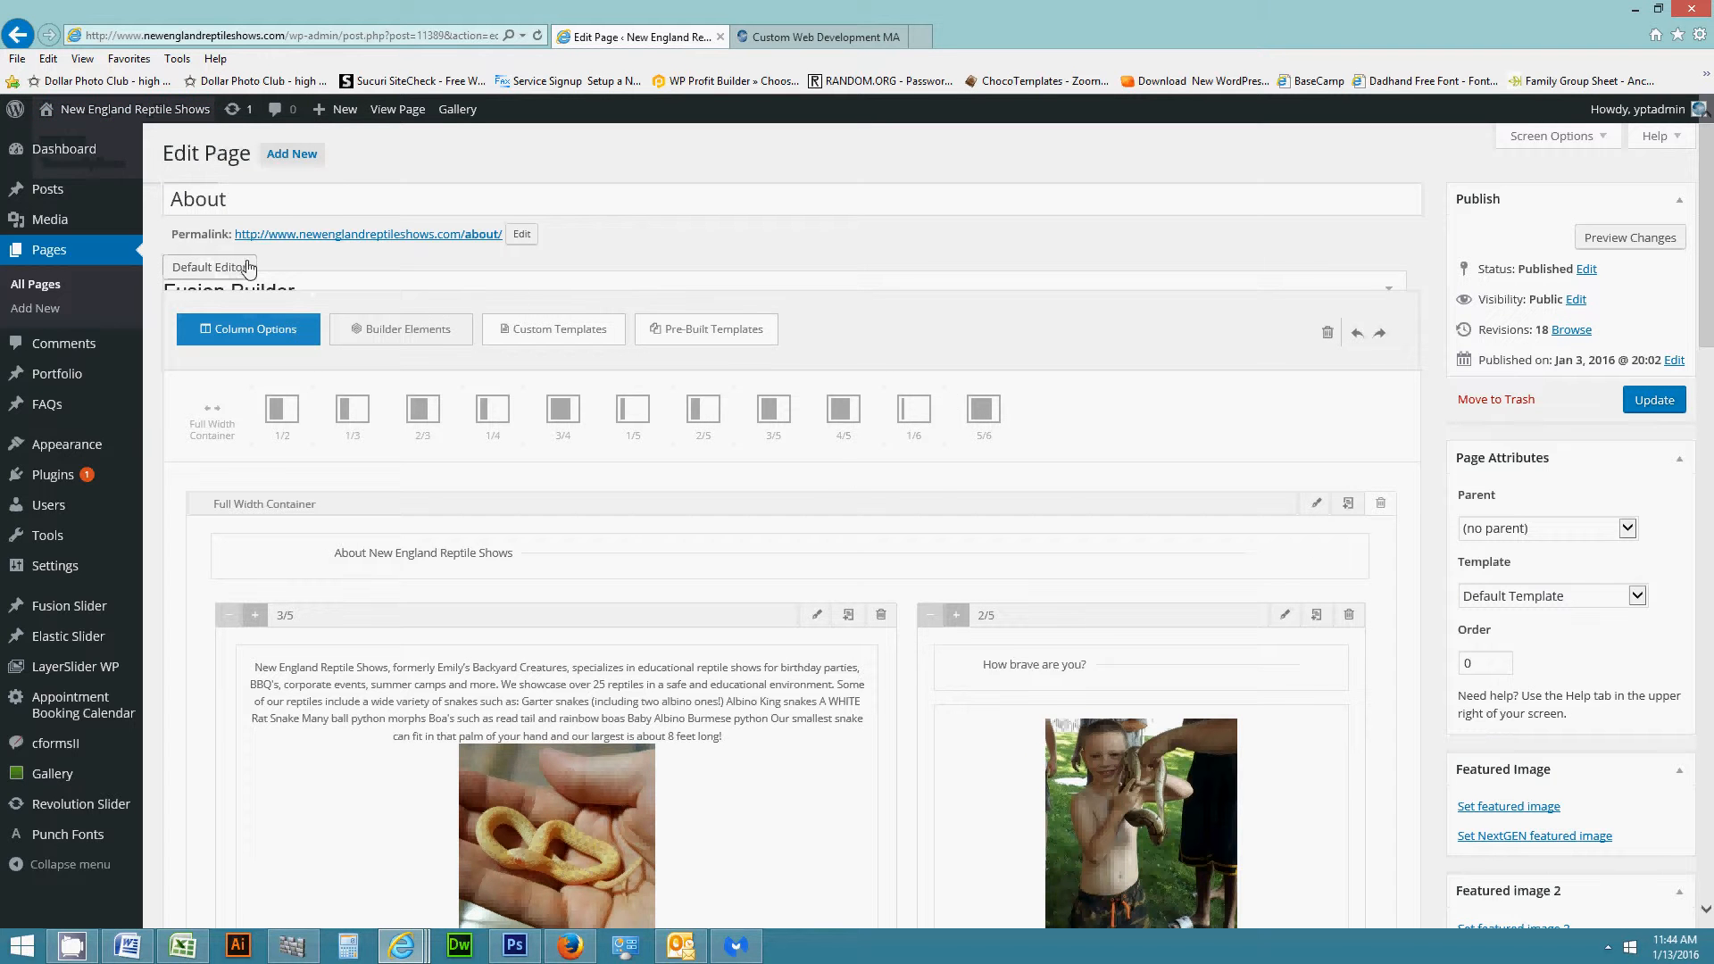
pyautogui.click(198, 271)
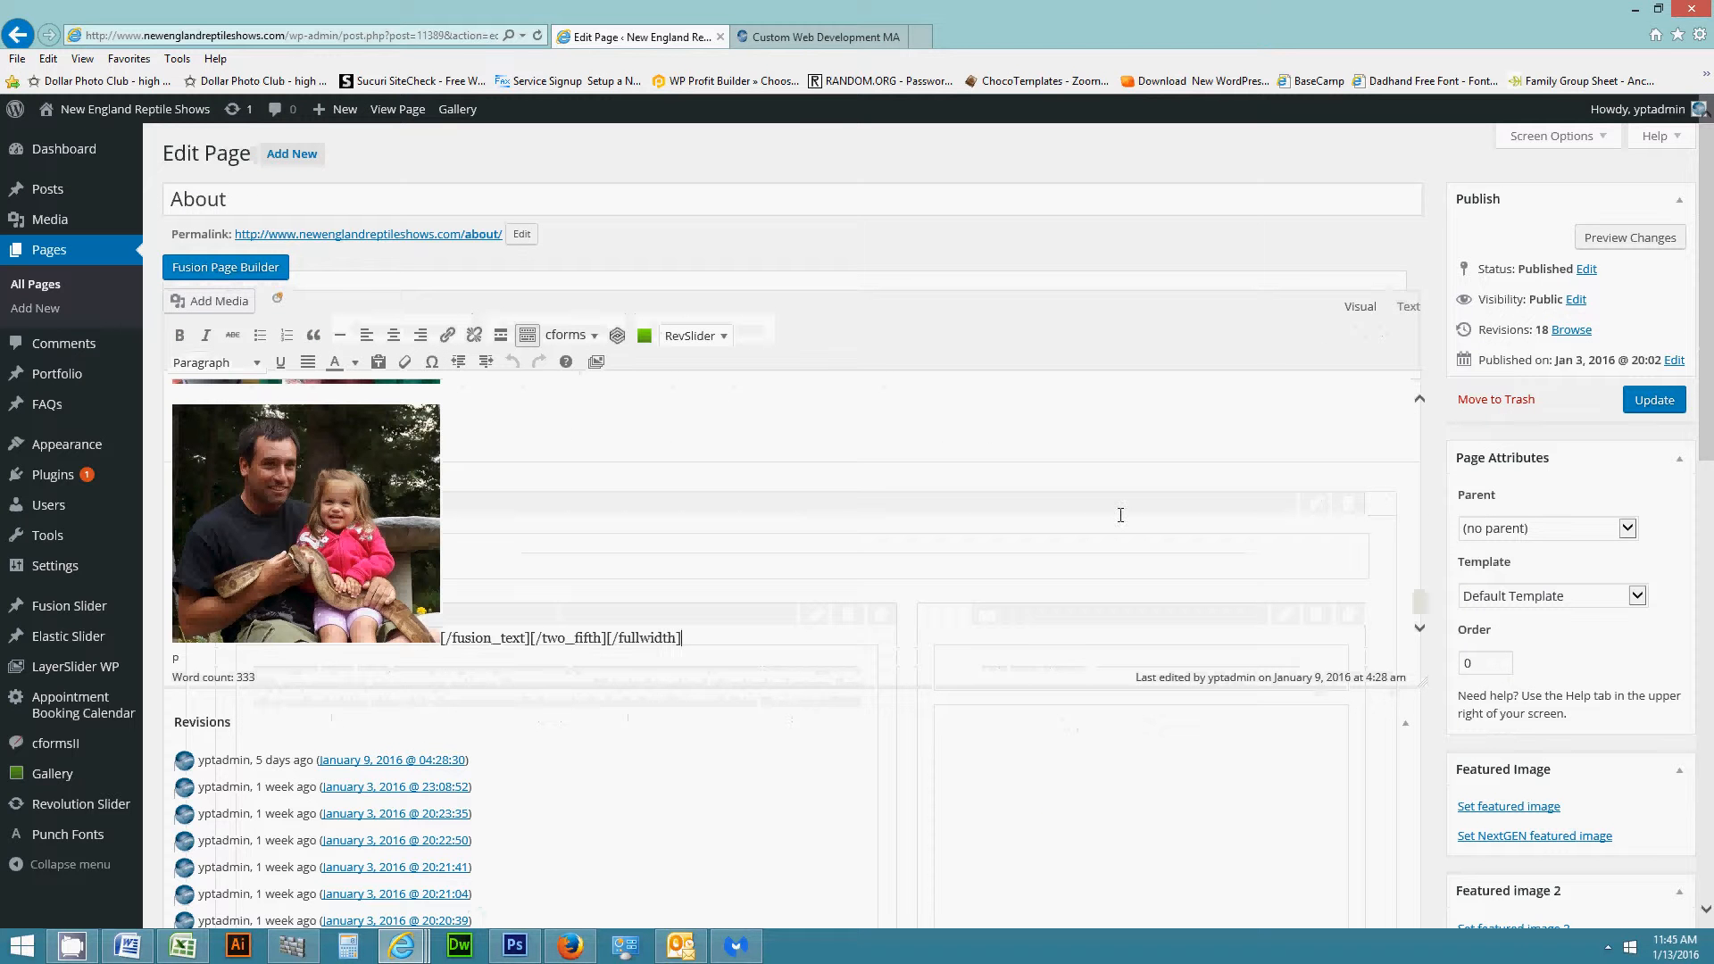
pyautogui.scroll(-2, 855, 505)
pyautogui.scroll(4, 855, 505)
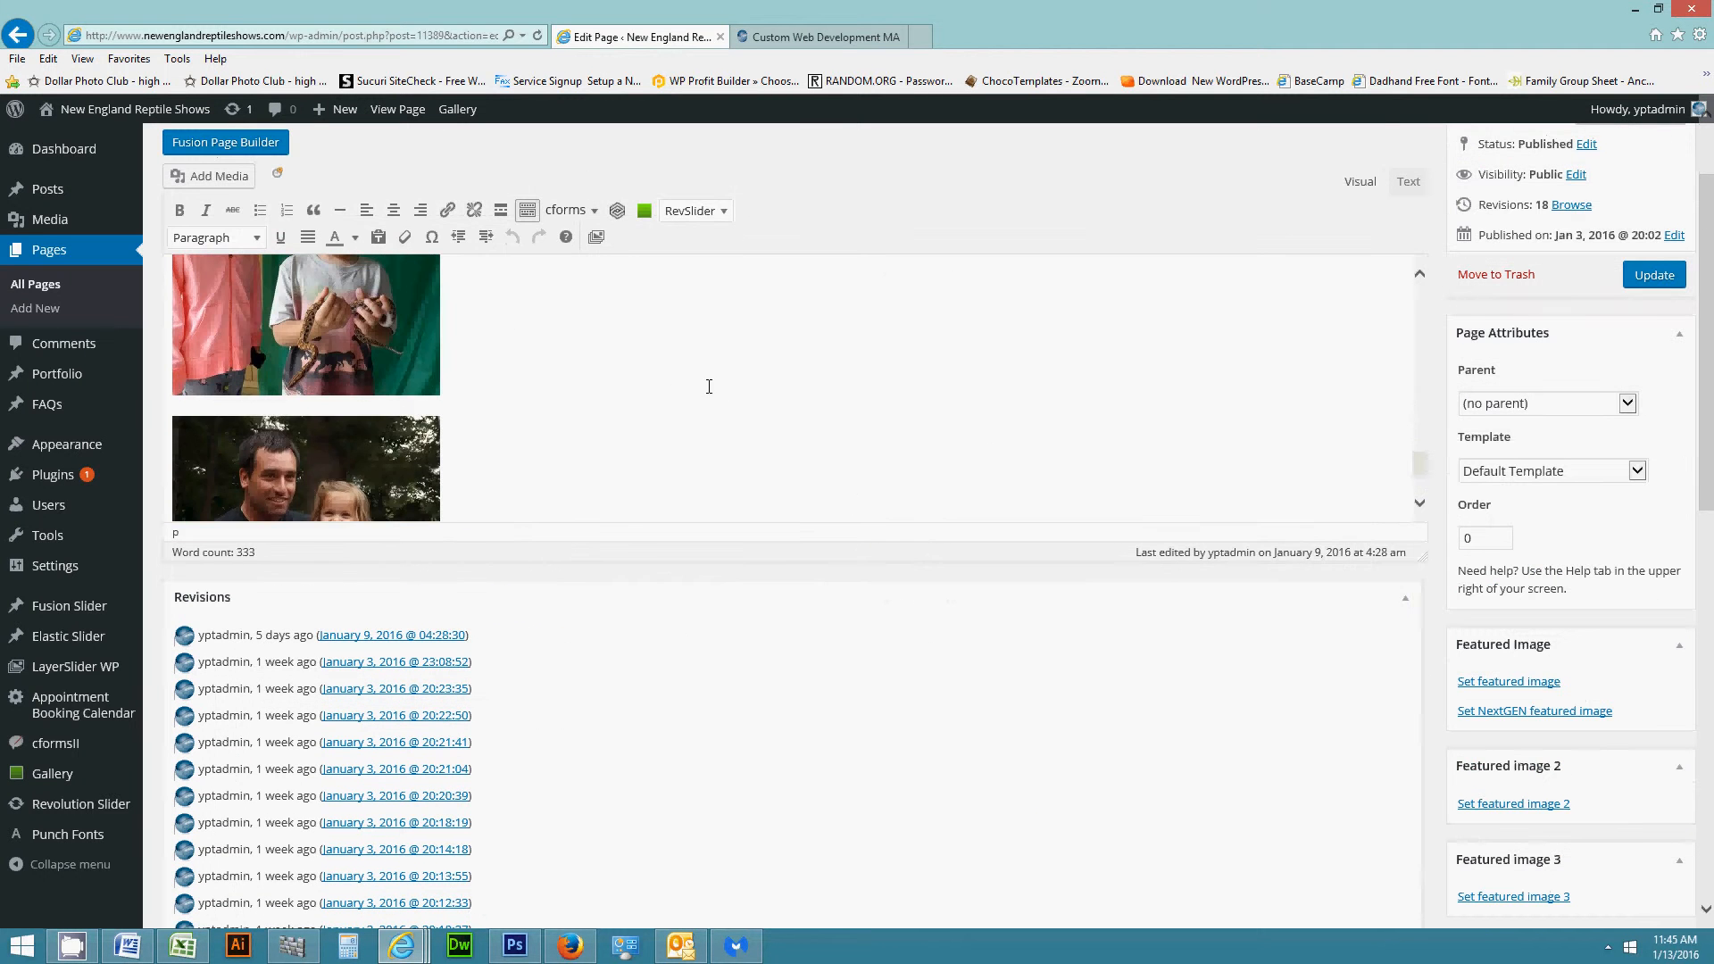
pyautogui.scroll(2, 1411, 421)
pyautogui.scroll(5, 1426, 428)
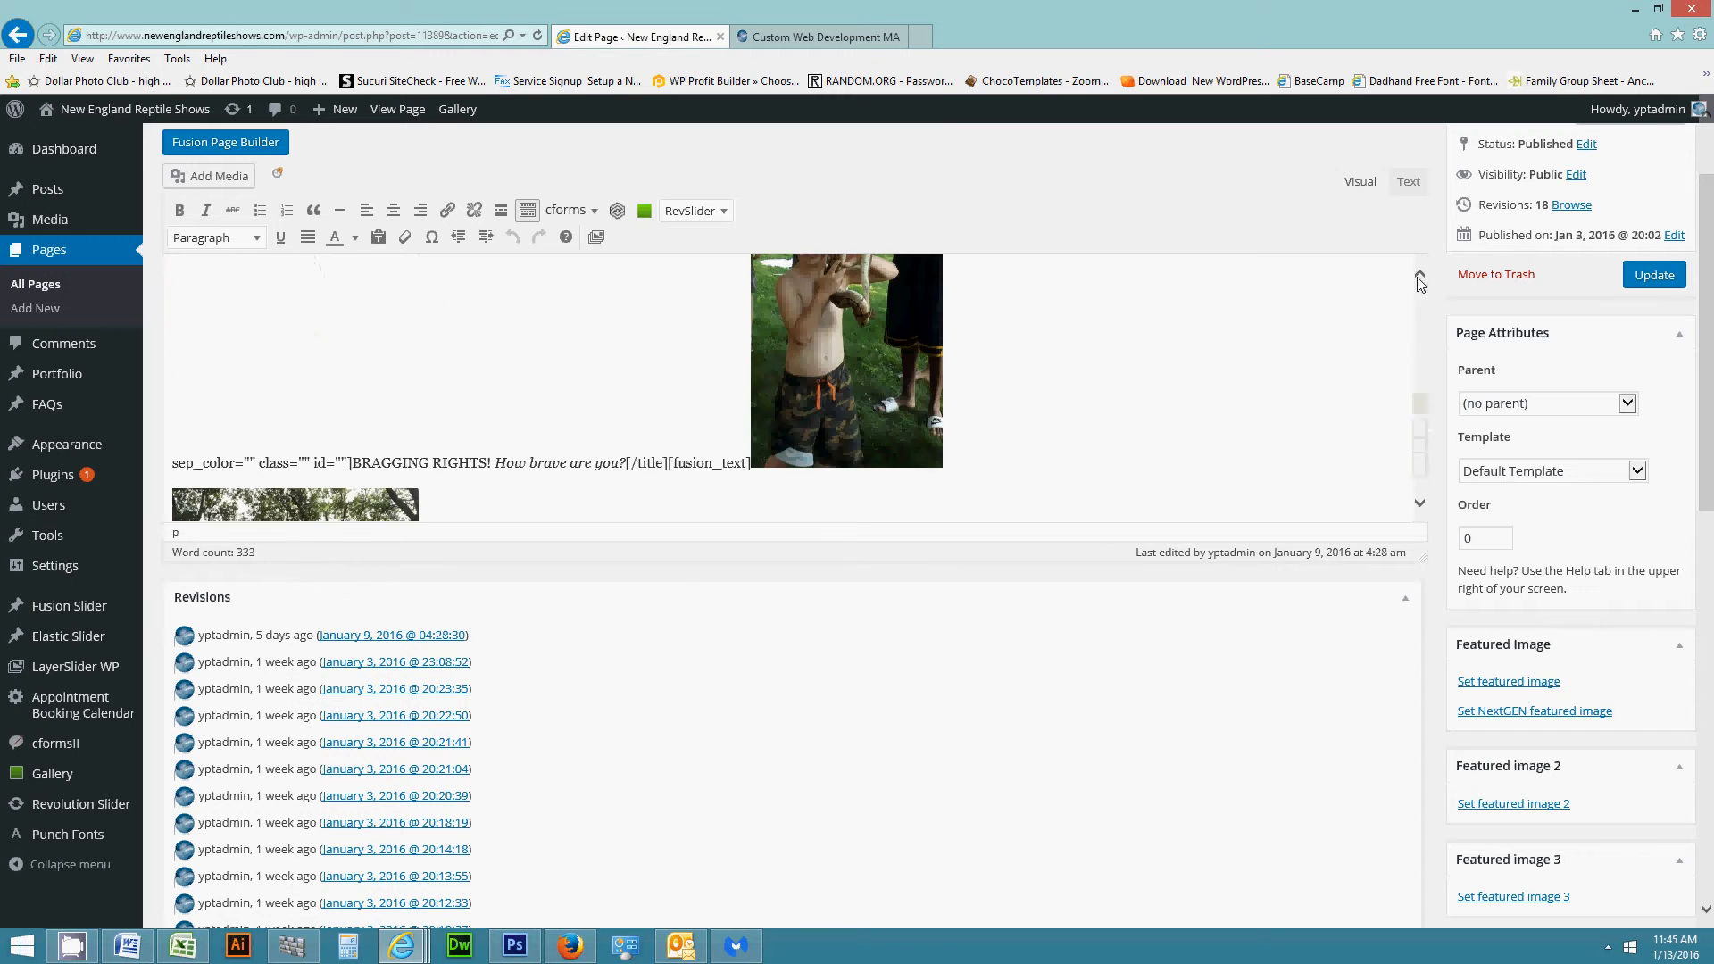
pyautogui.scroll(2, 354, 351)
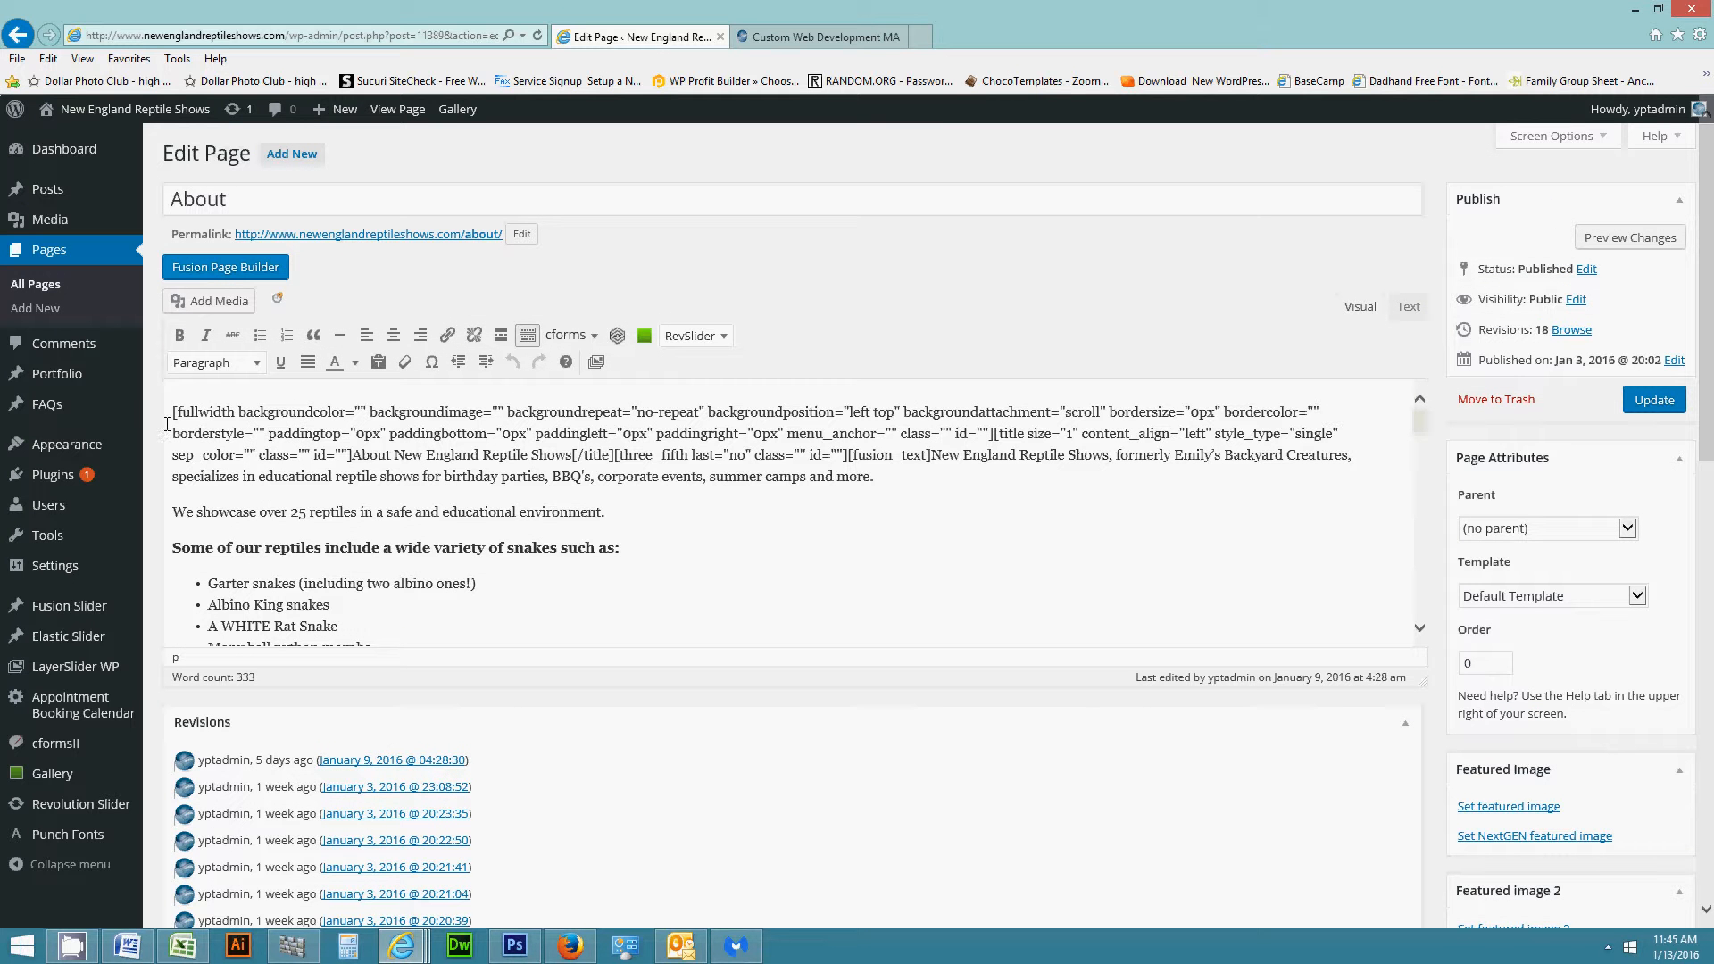
pyautogui.doubleClick(194, 412)
pyautogui.moveTo(223, 414); pyautogui.dragTo(285, 416)
pyautogui.click(438, 452)
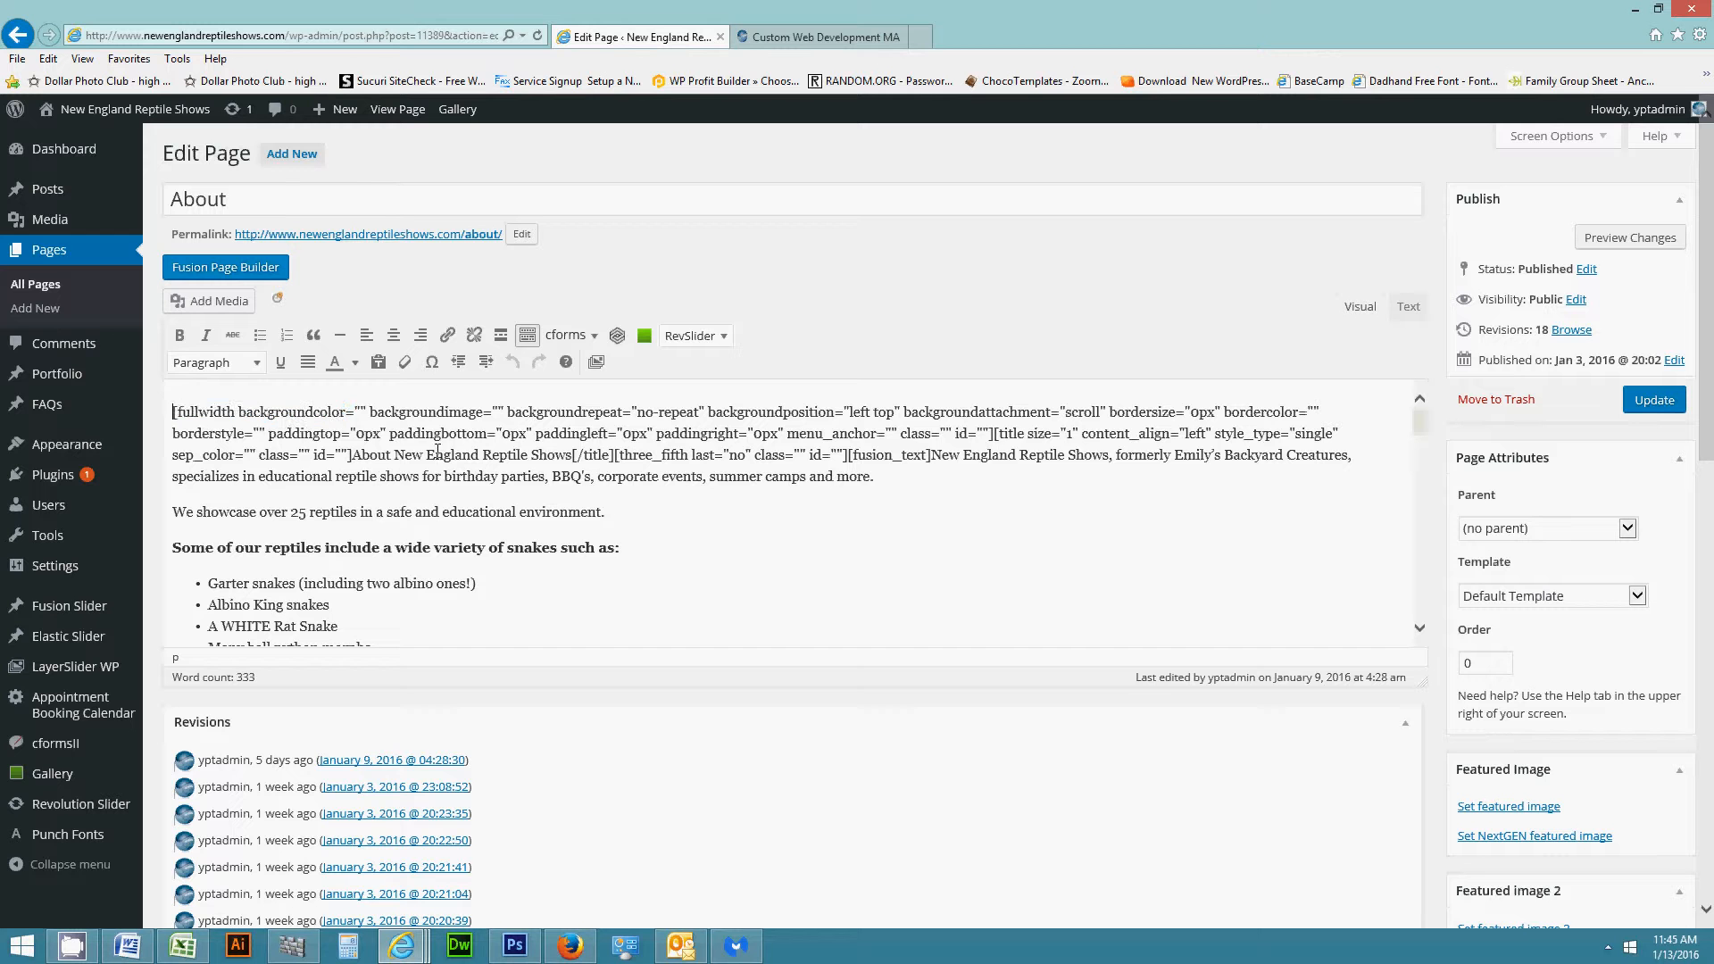
# Return the About page to the Fusion Page Builder and review its column layout.
pyautogui.click(203, 269)
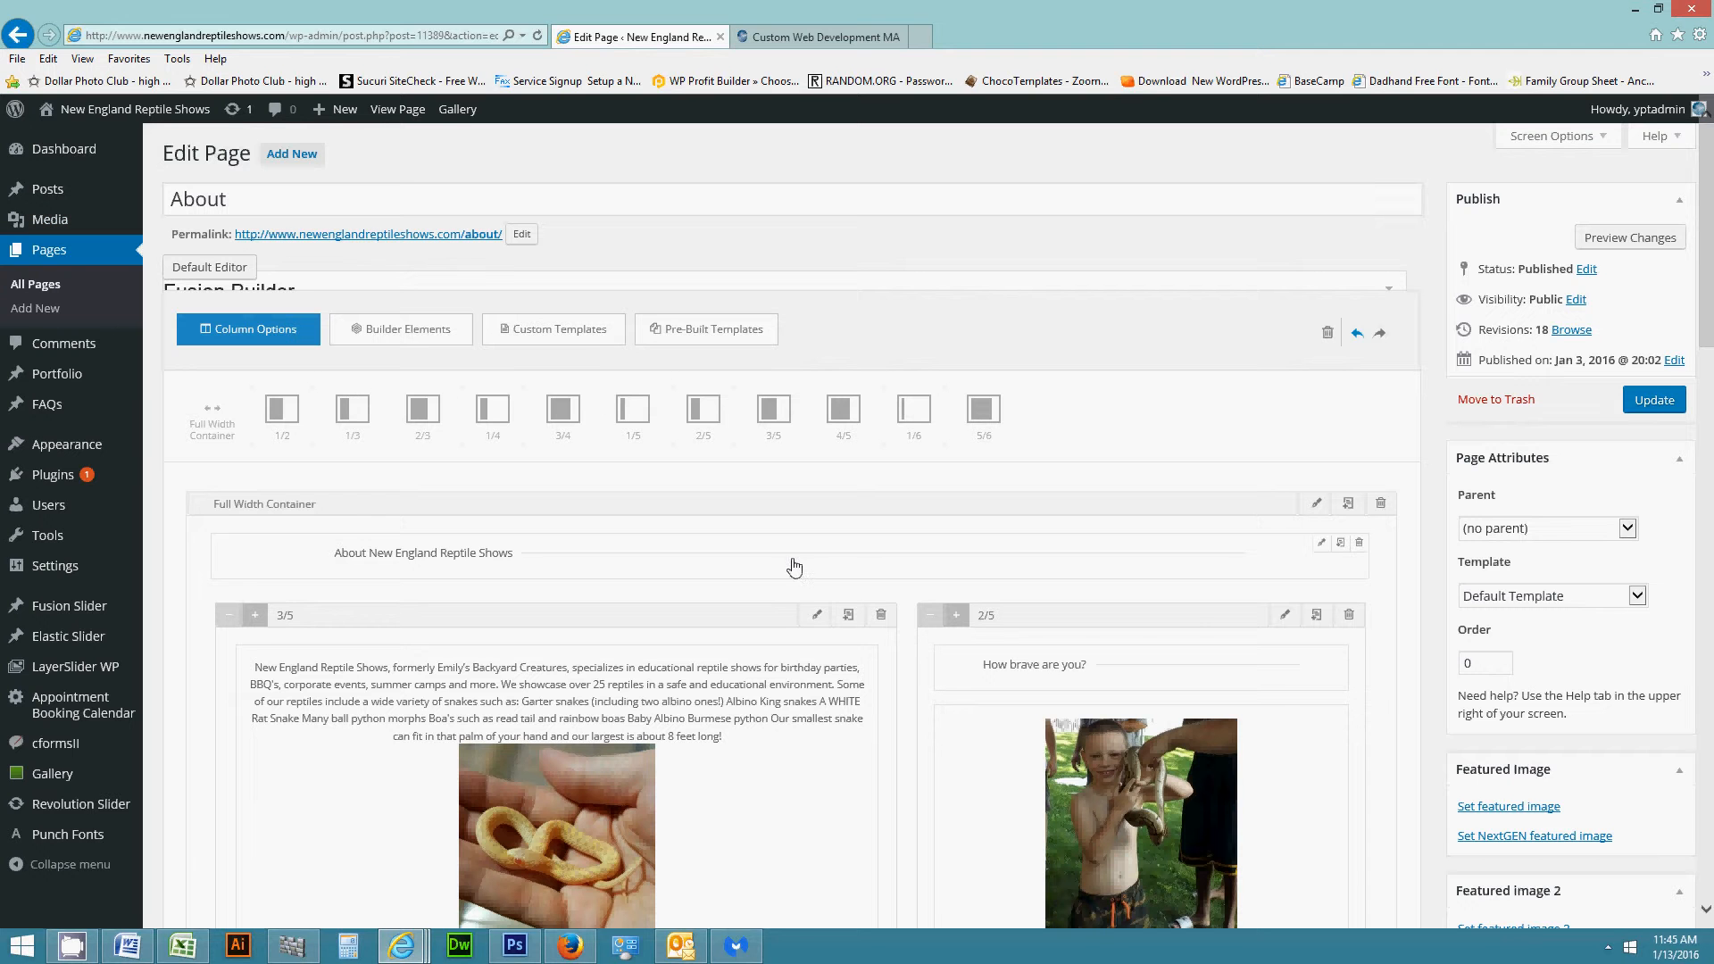
pyautogui.scroll(-2, 1396, 699)
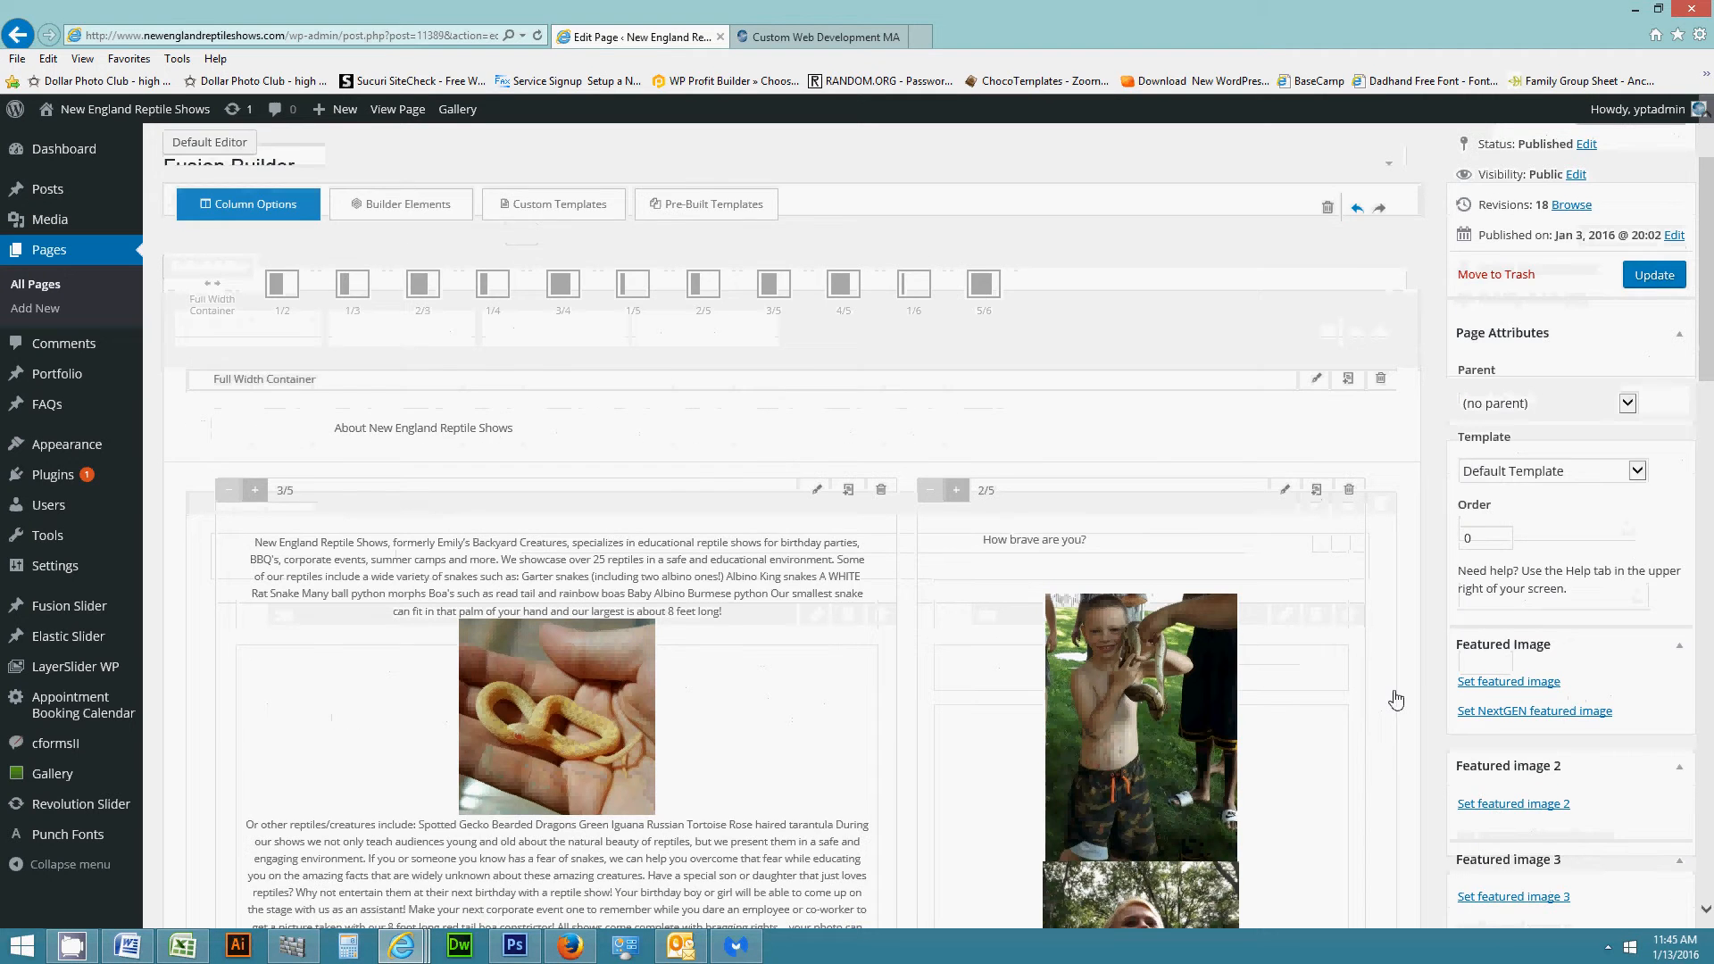
pyautogui.scroll(-2, 1397, 699)
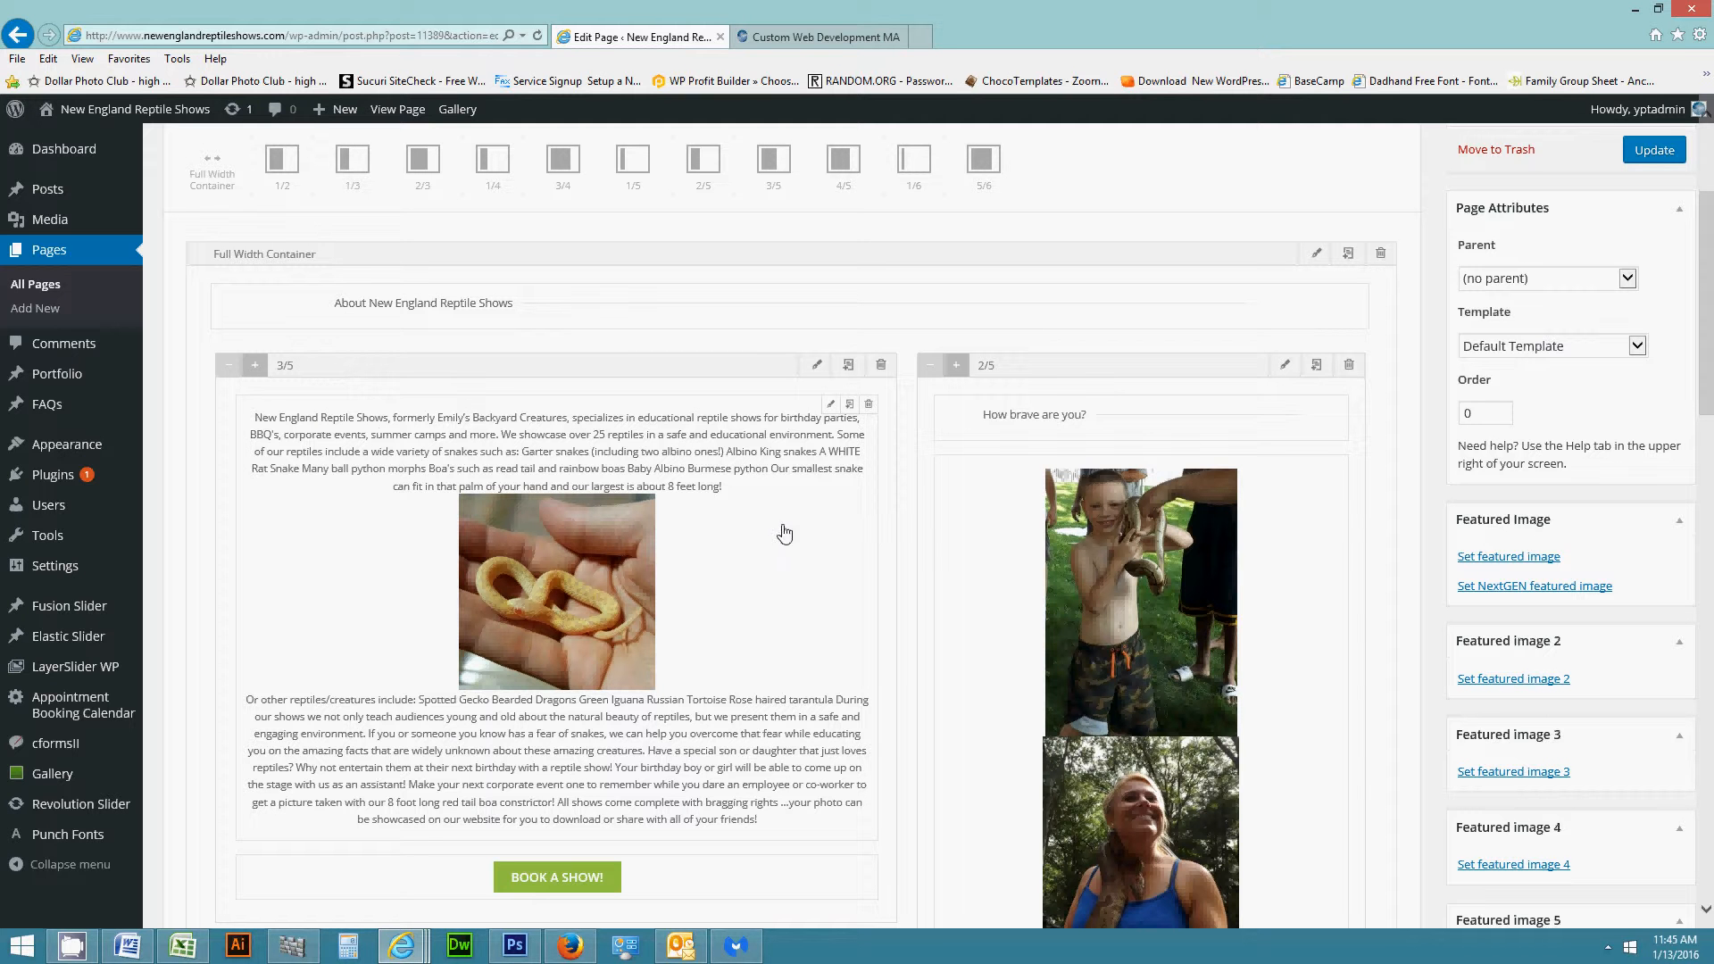
# Open the text block in the 3/5 column, inspect its content in the visual editor and close it without saving.
pyautogui.click(829, 406)
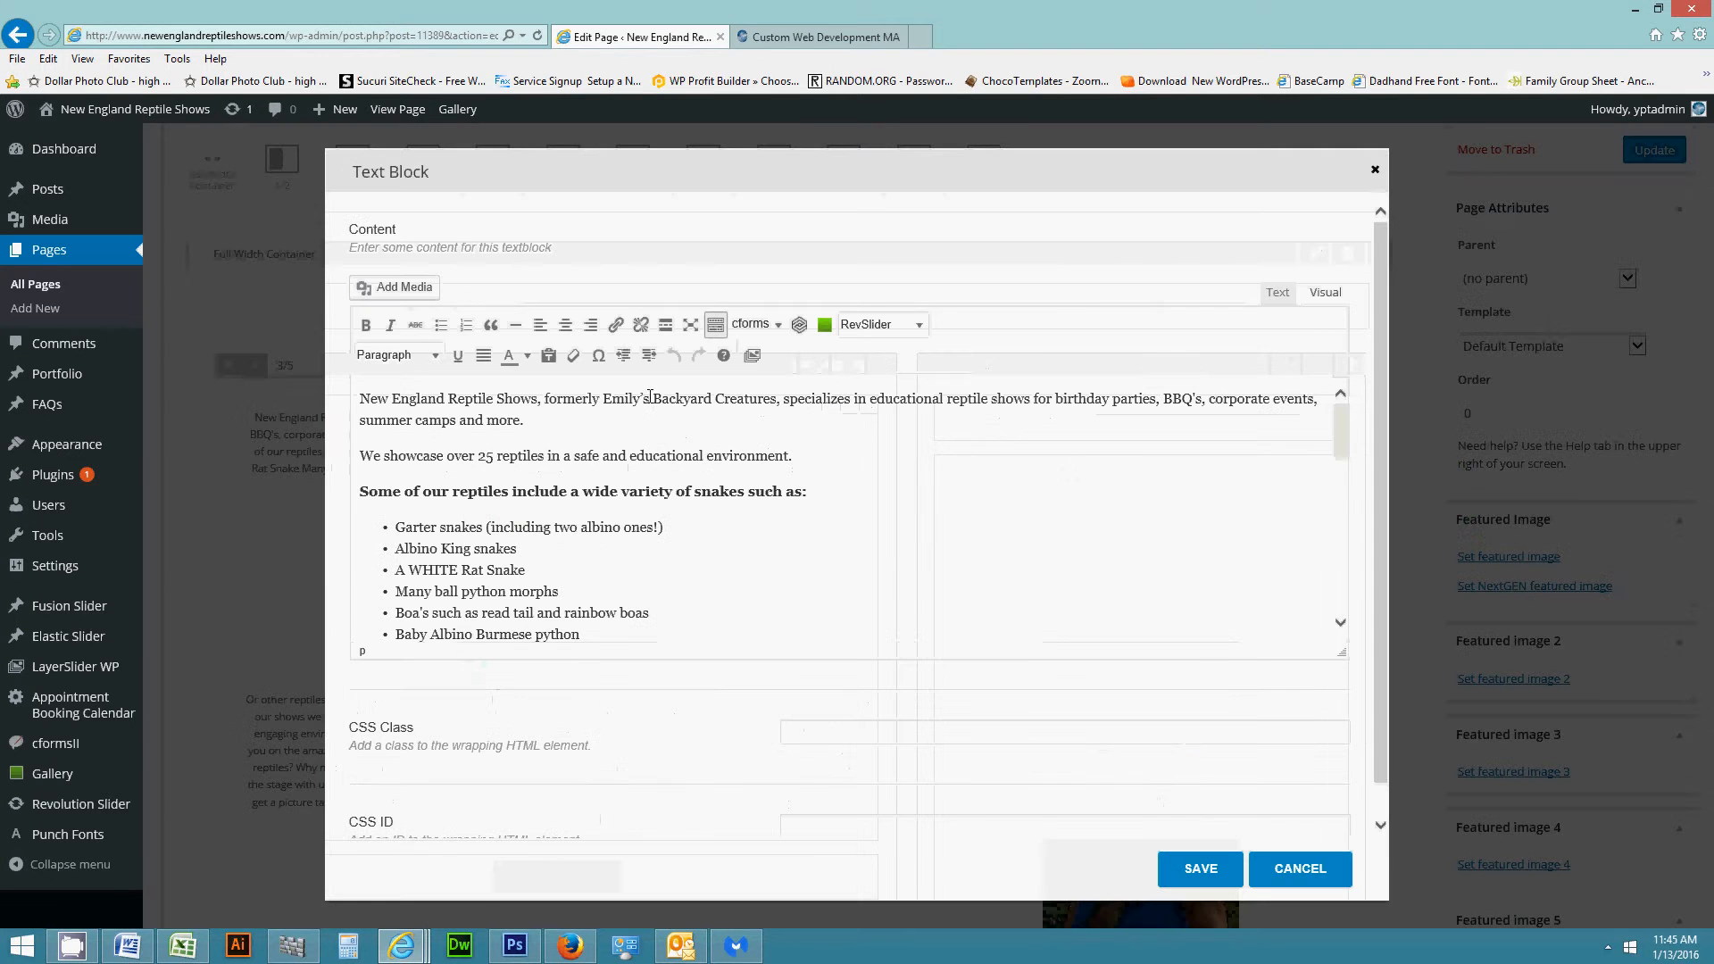
pyautogui.moveTo(509, 421); pyautogui.dragTo(544, 423)
pyautogui.click(543, 422)
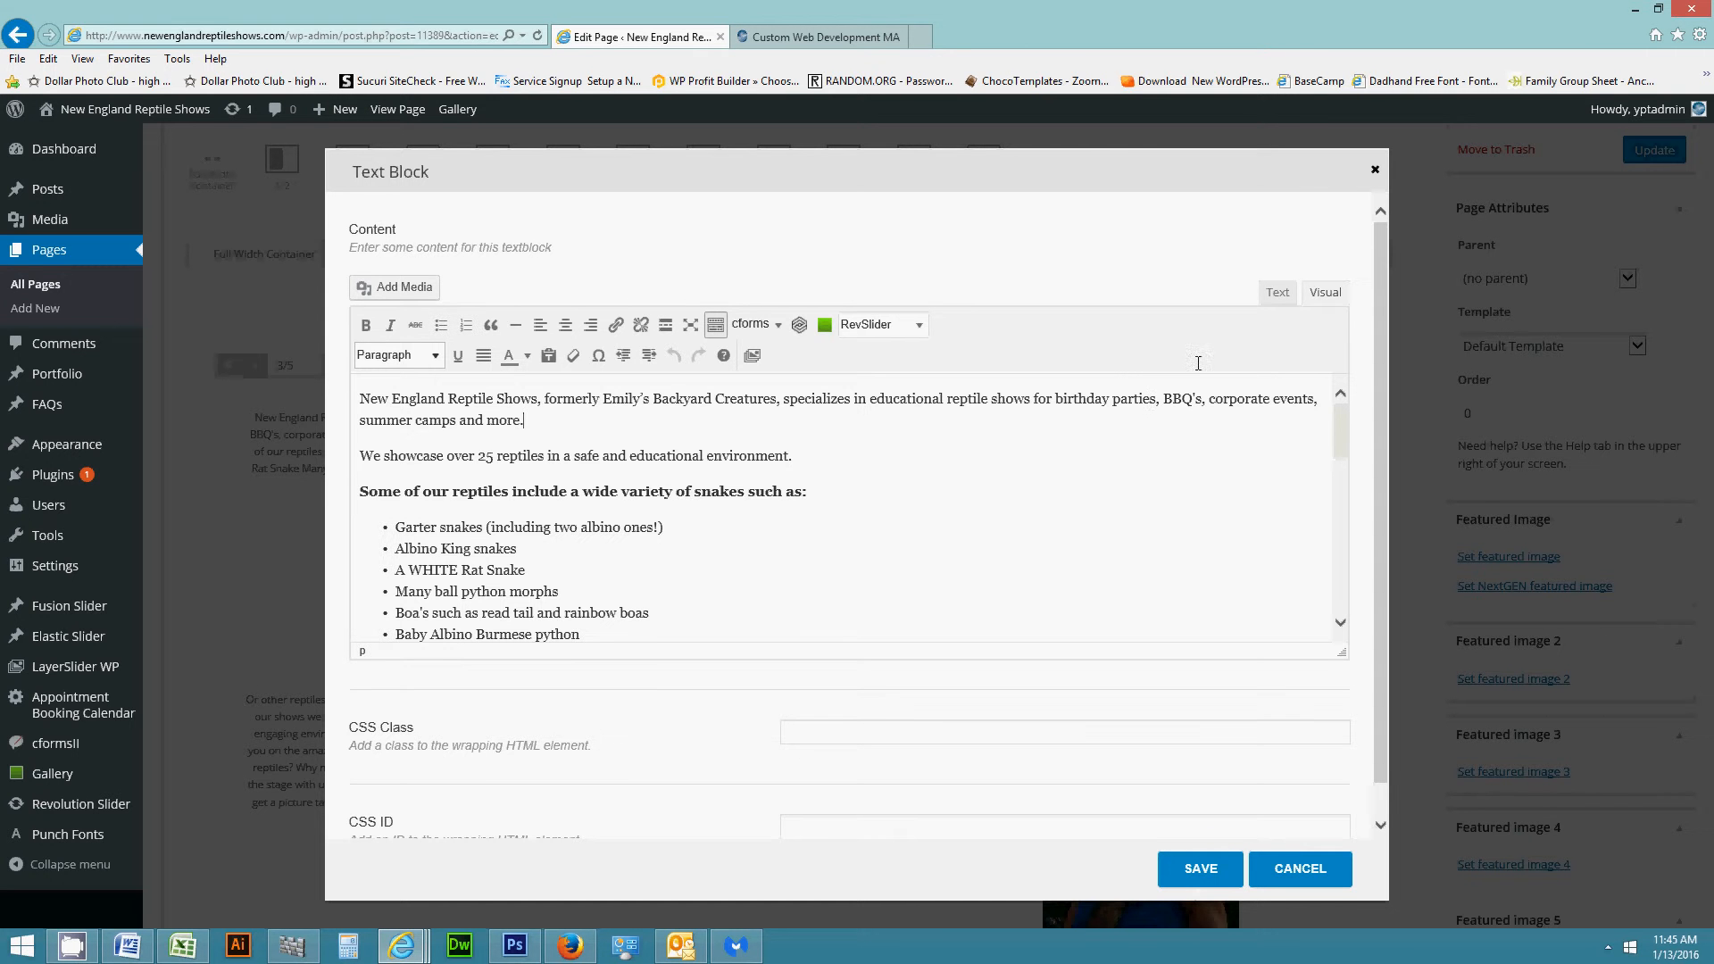
pyautogui.click(1374, 170)
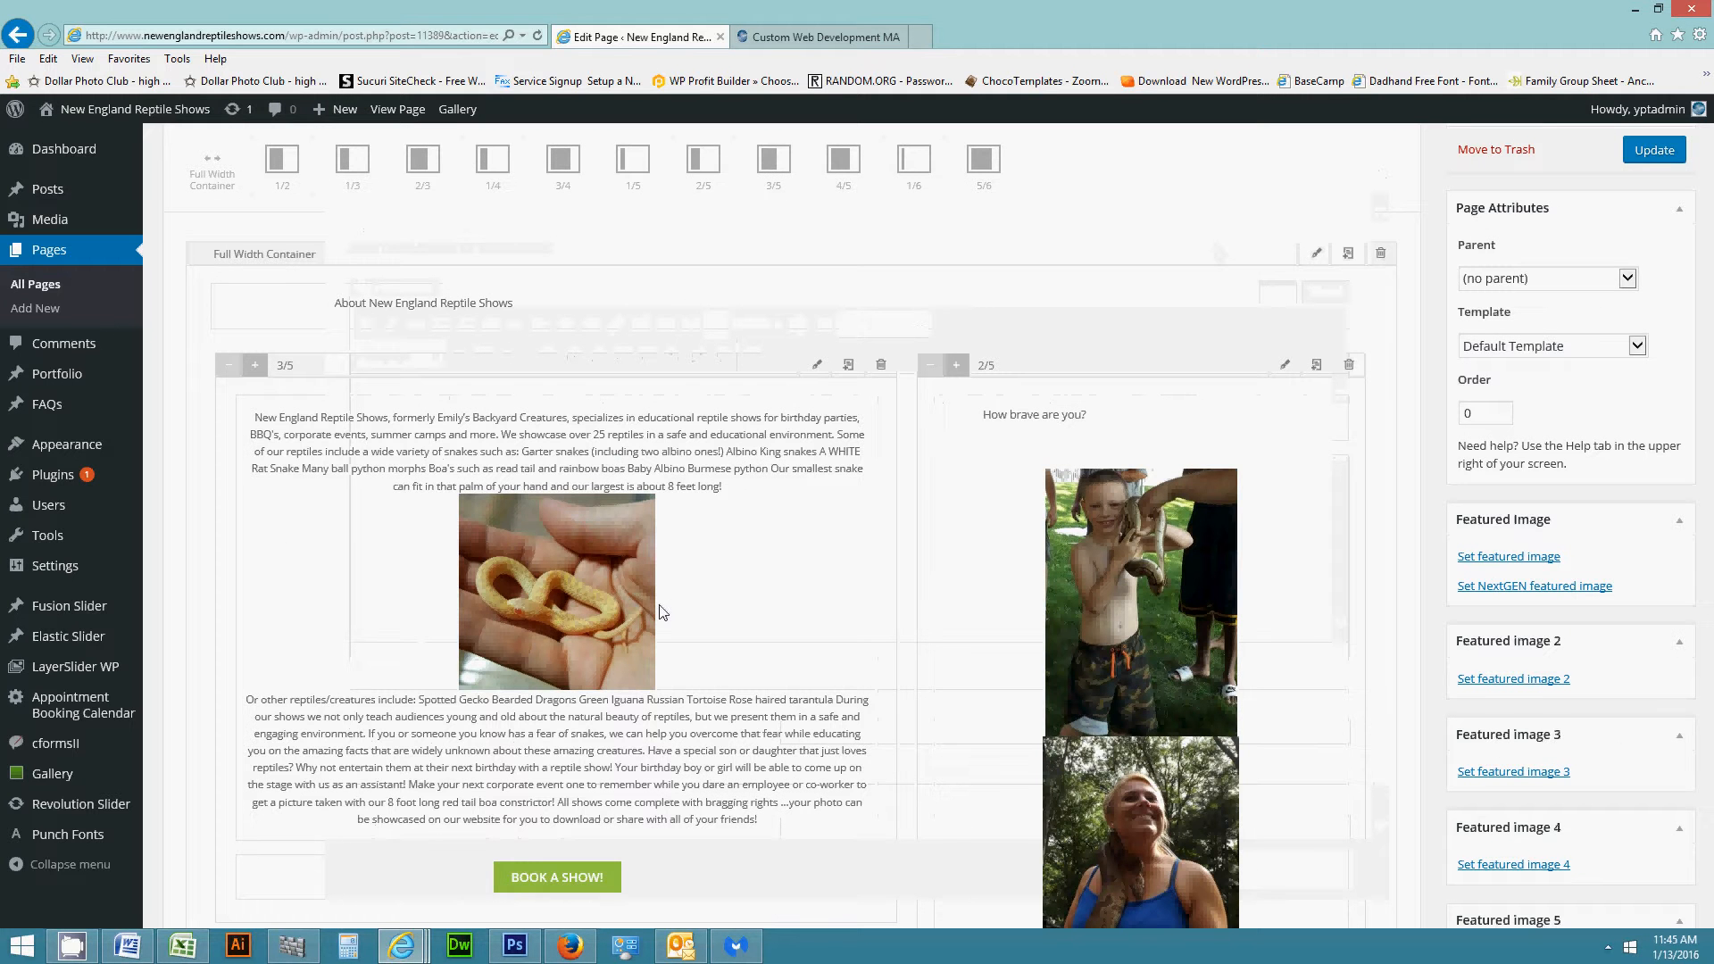
# Collapse the Revisions section below the About page's builder layout.
pyautogui.scroll(2, 712, 598)
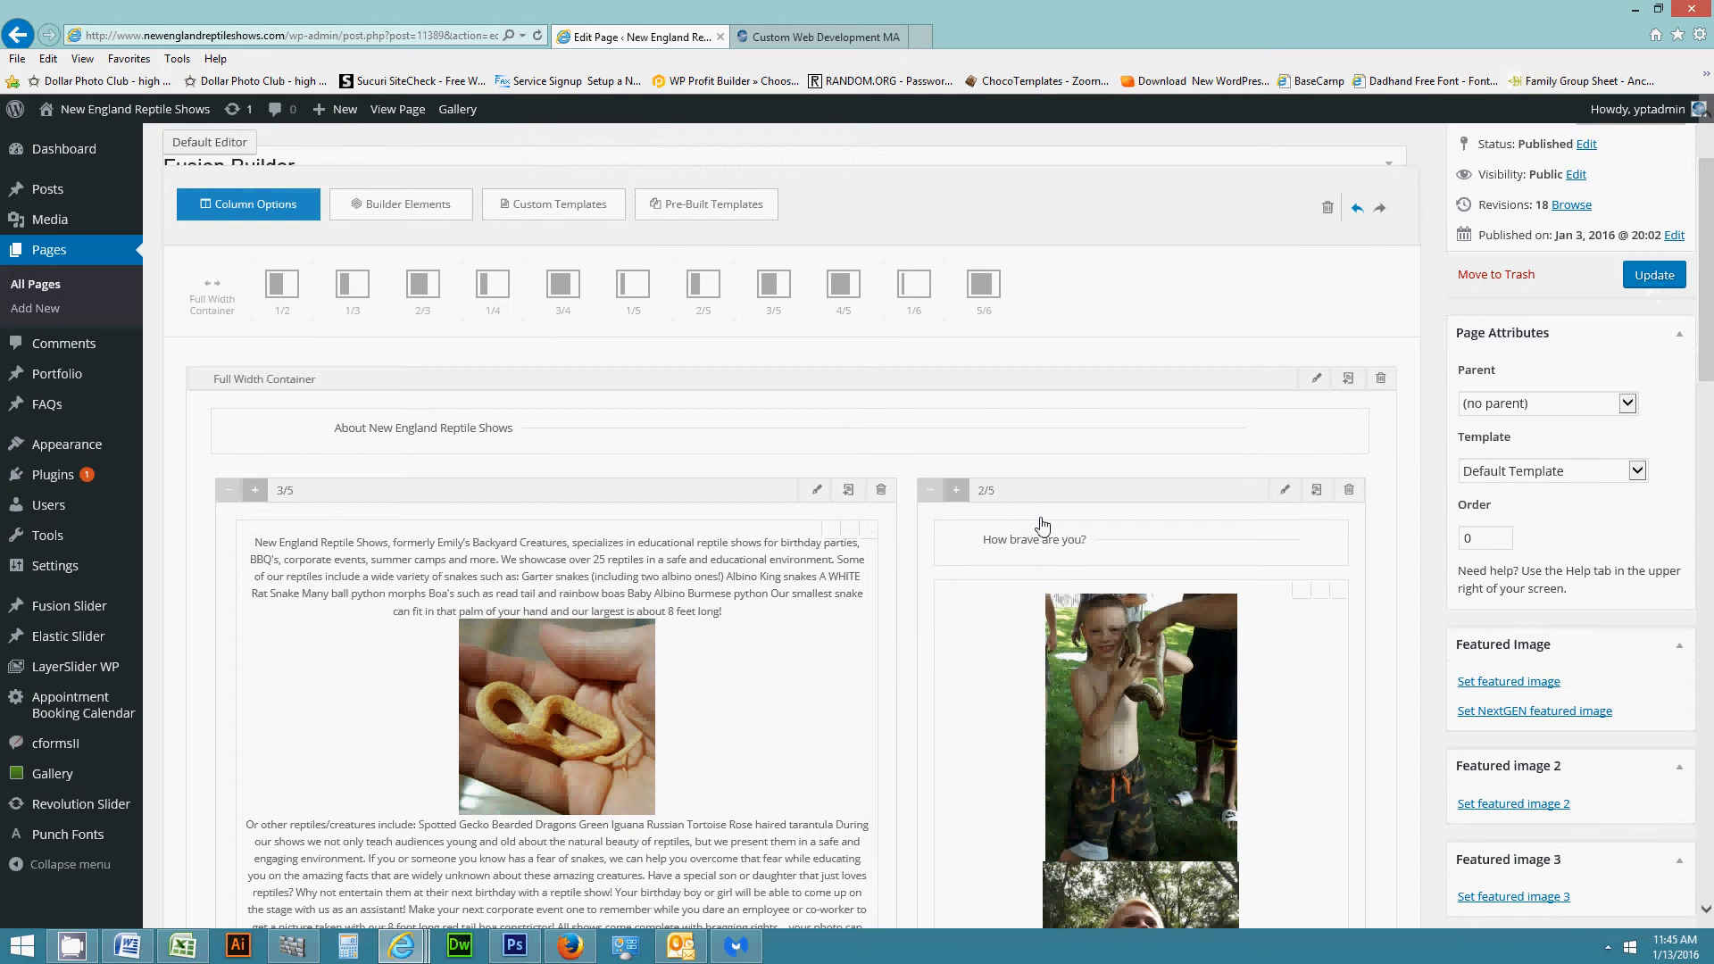
pyautogui.scroll(-4, 1041, 531)
pyautogui.scroll(-4, 1316, 693)
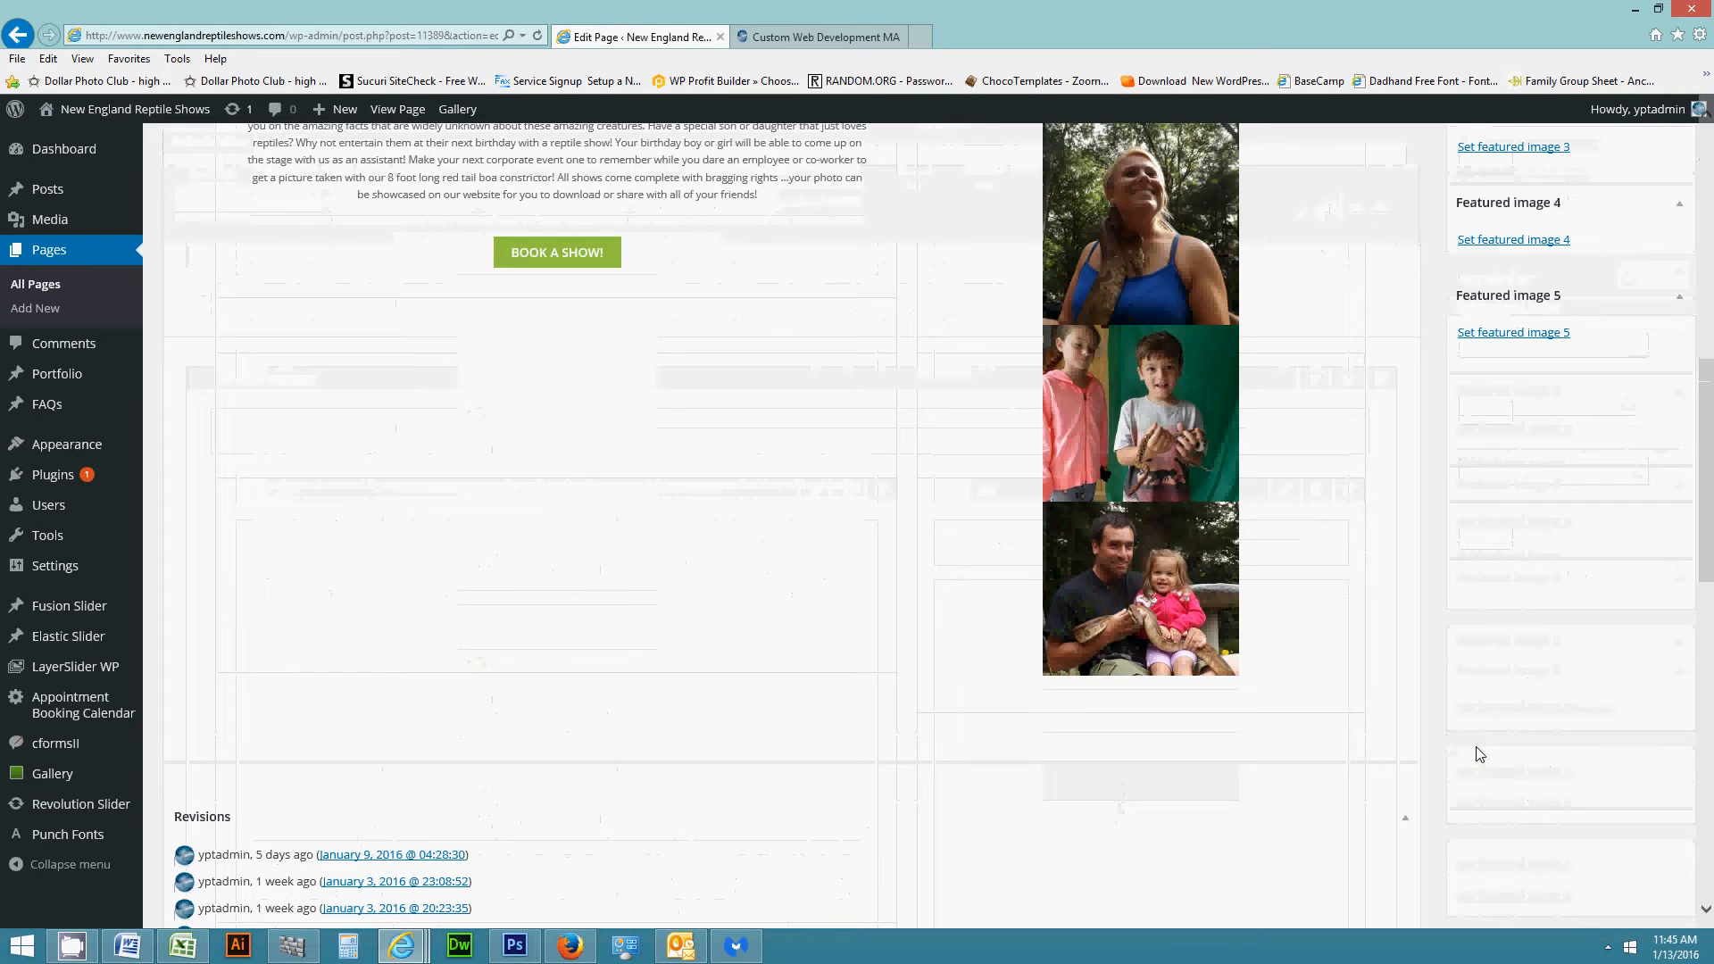
pyautogui.scroll(-4, 1479, 755)
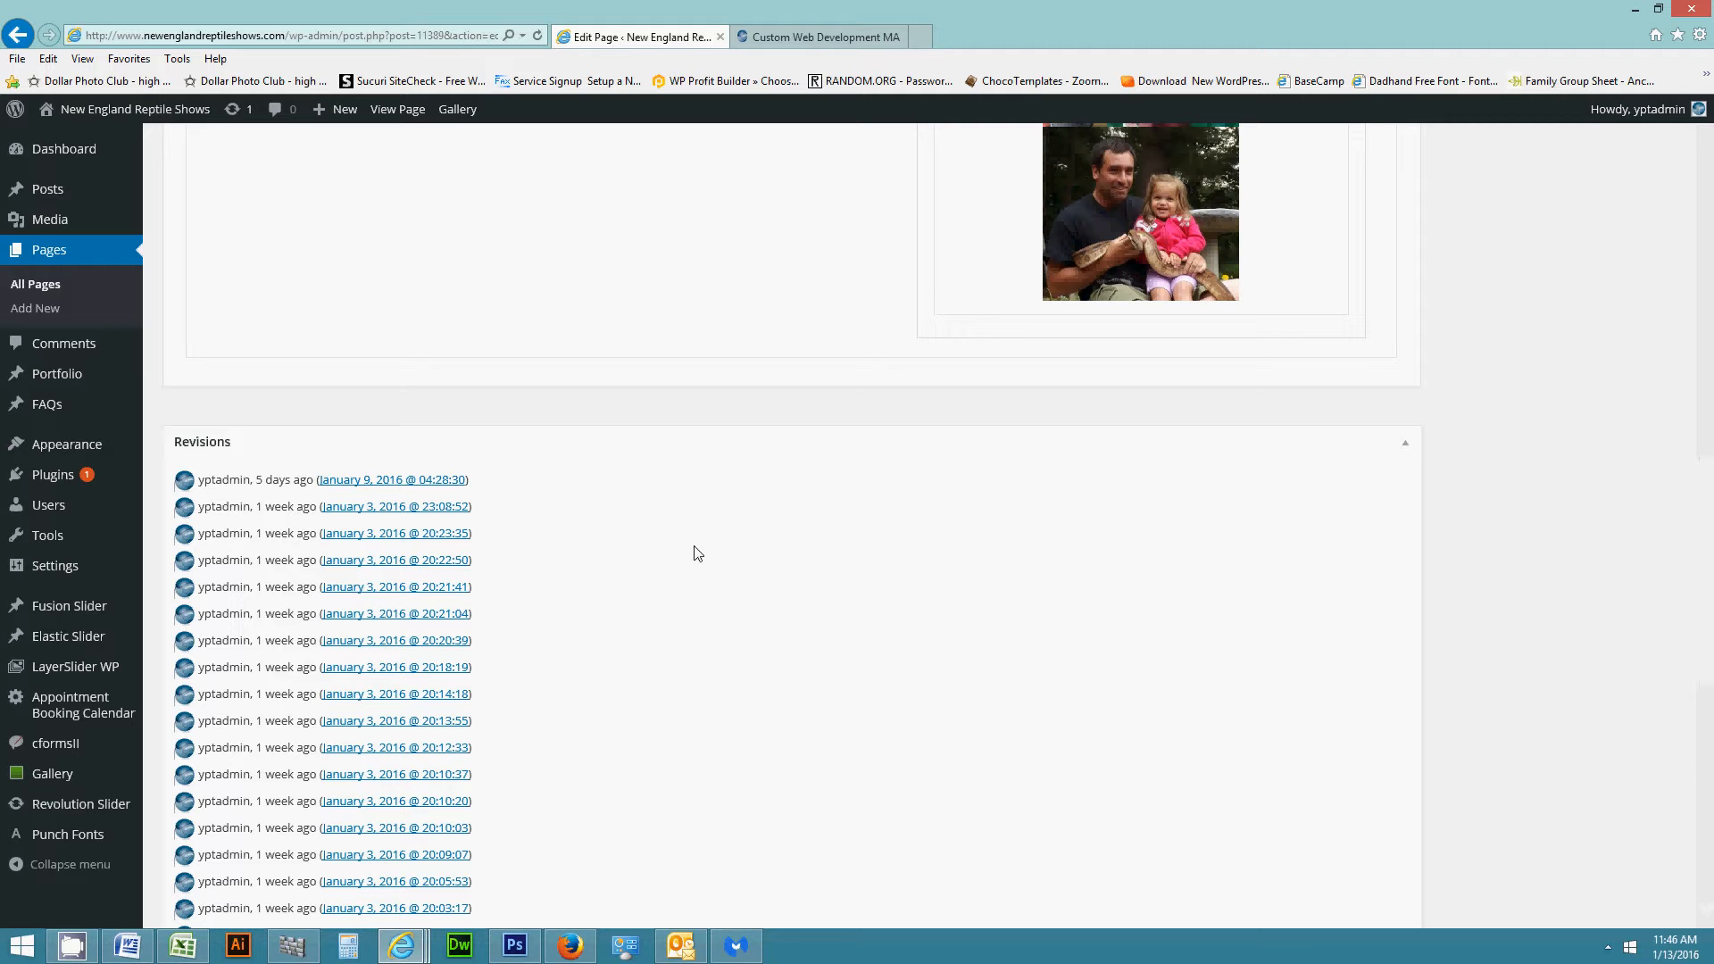
pyautogui.click(1407, 447)
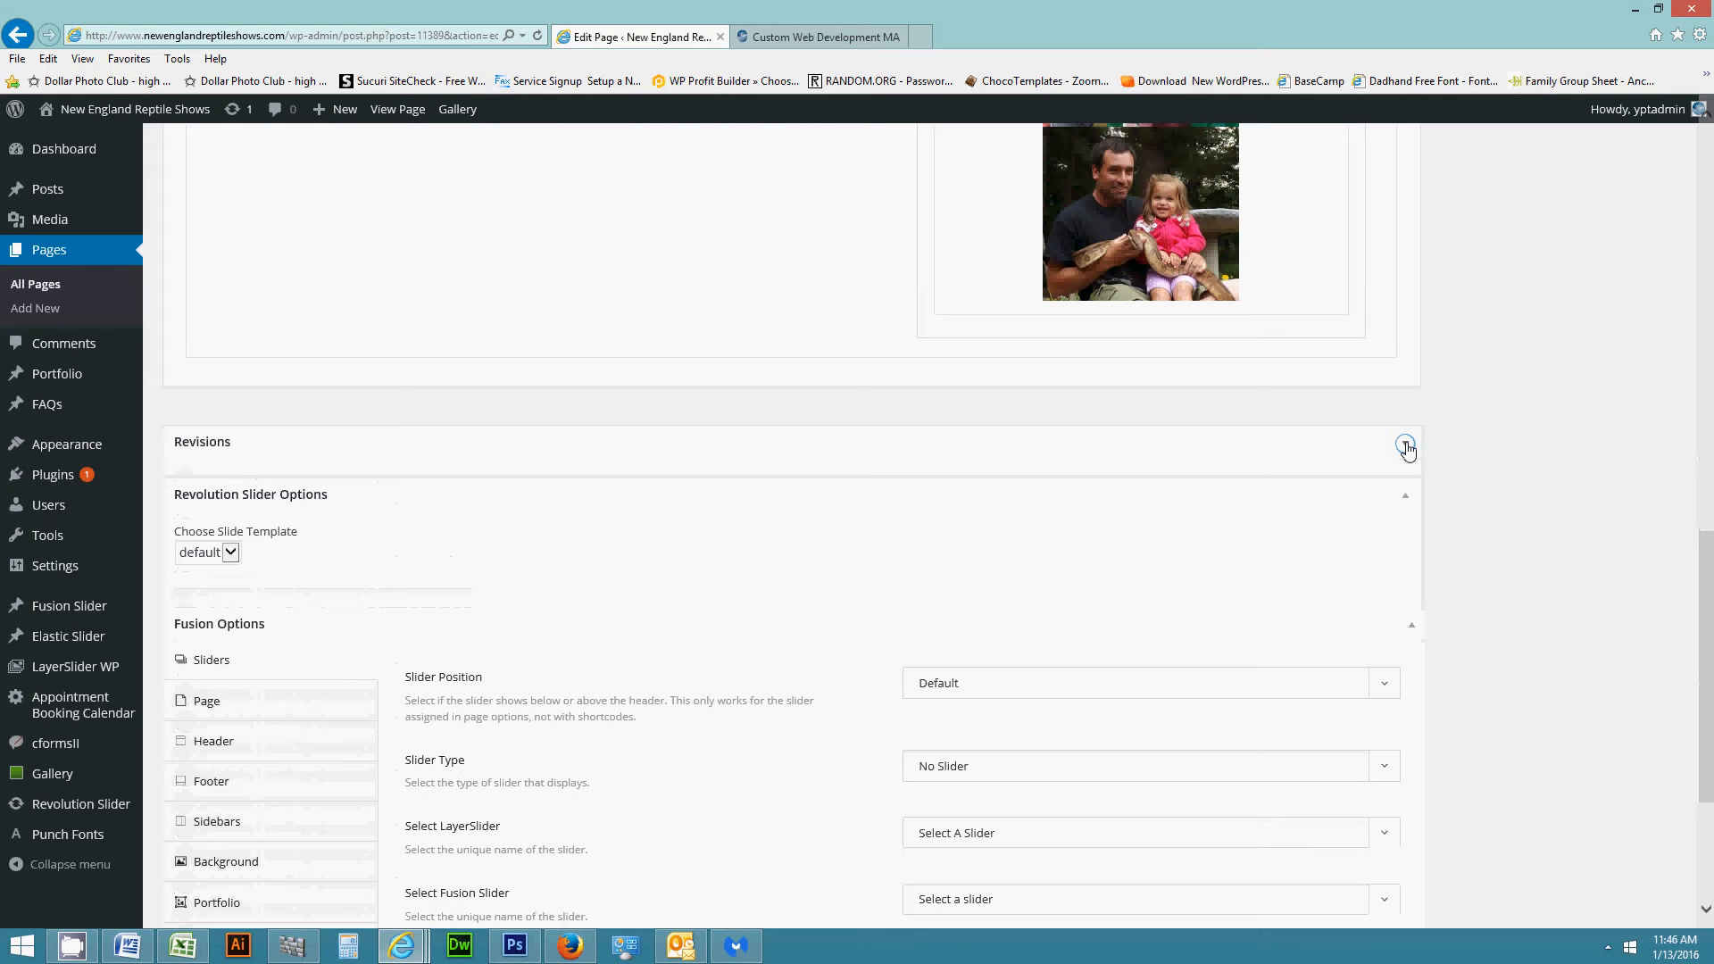
pyautogui.click(1406, 447)
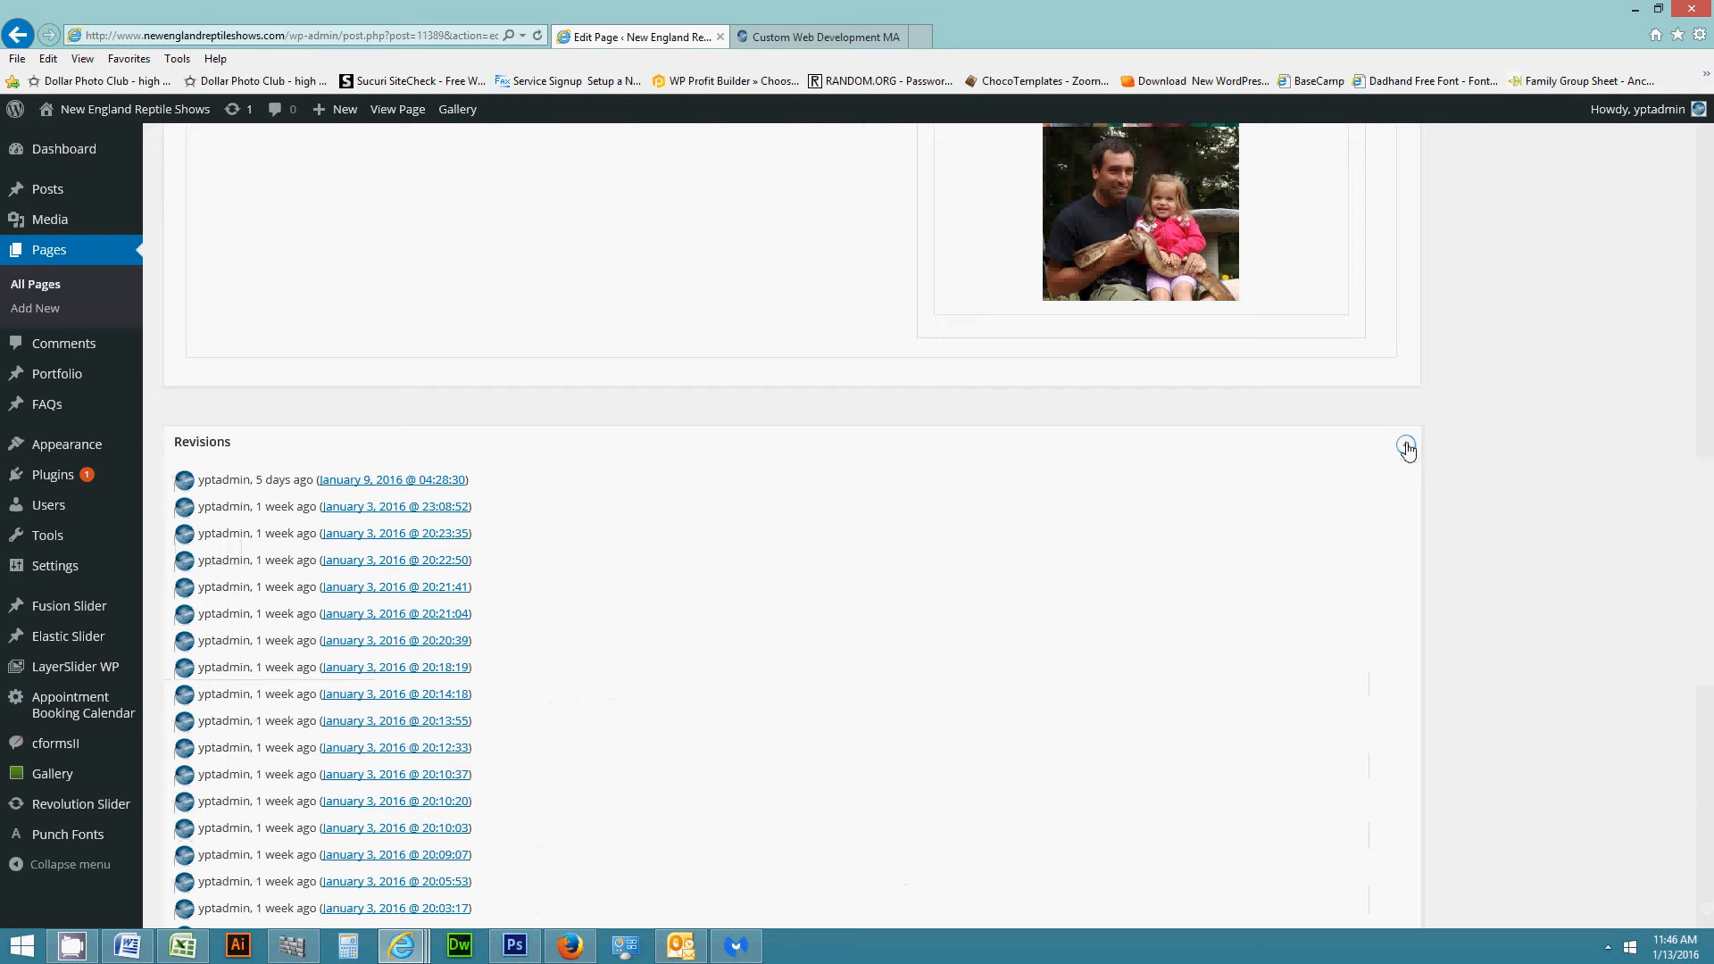
pyautogui.click(1406, 447)
# Show the Sidebars settings in Fusion Options and review the choices for Sidebar 1 and its position without changing them.
pyautogui.scroll(-2, 1514, 529)
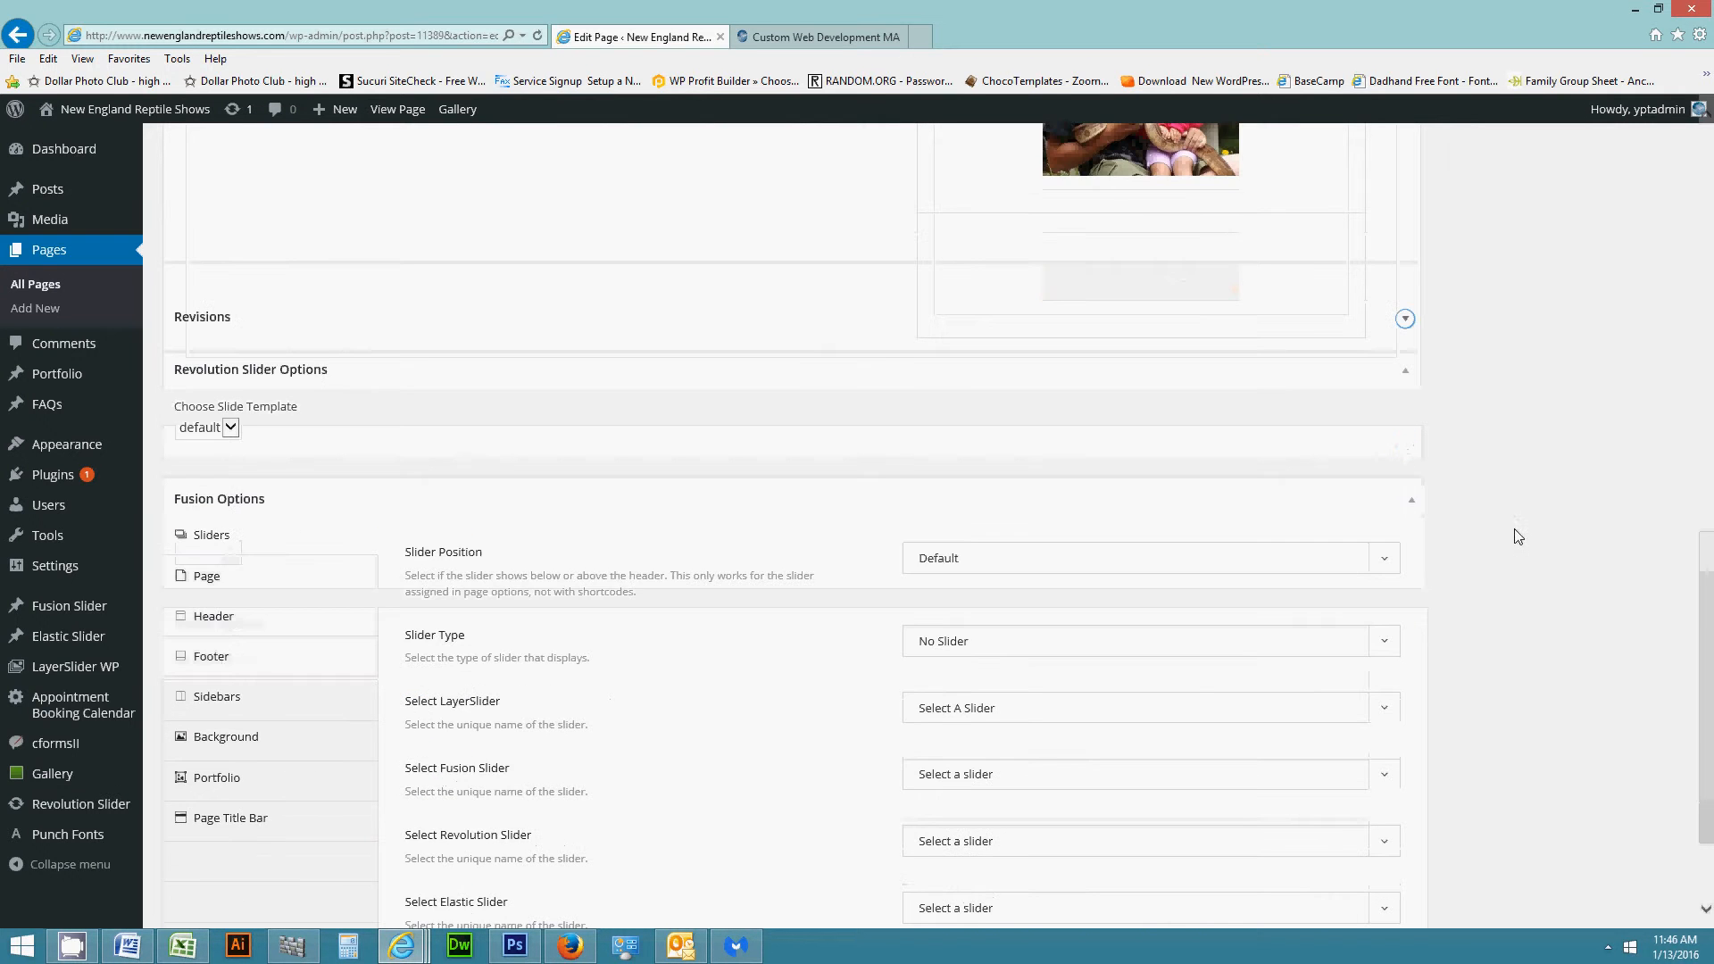
pyautogui.scroll(-2, 1147, 473)
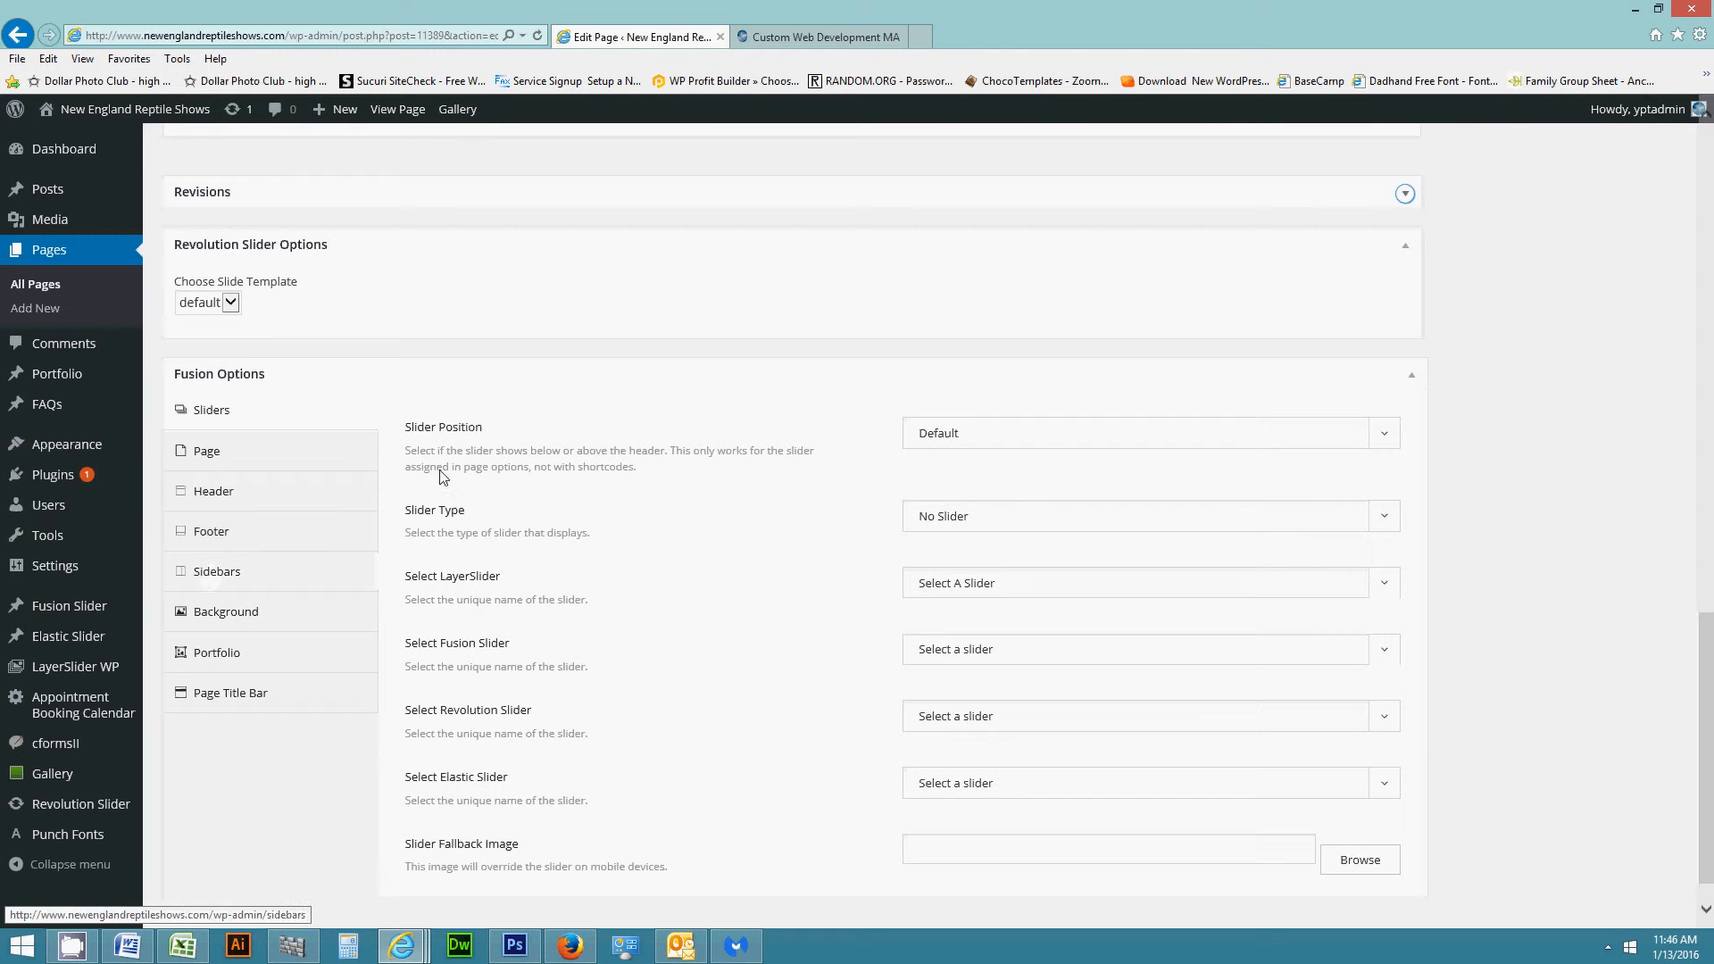
pyautogui.click(207, 572)
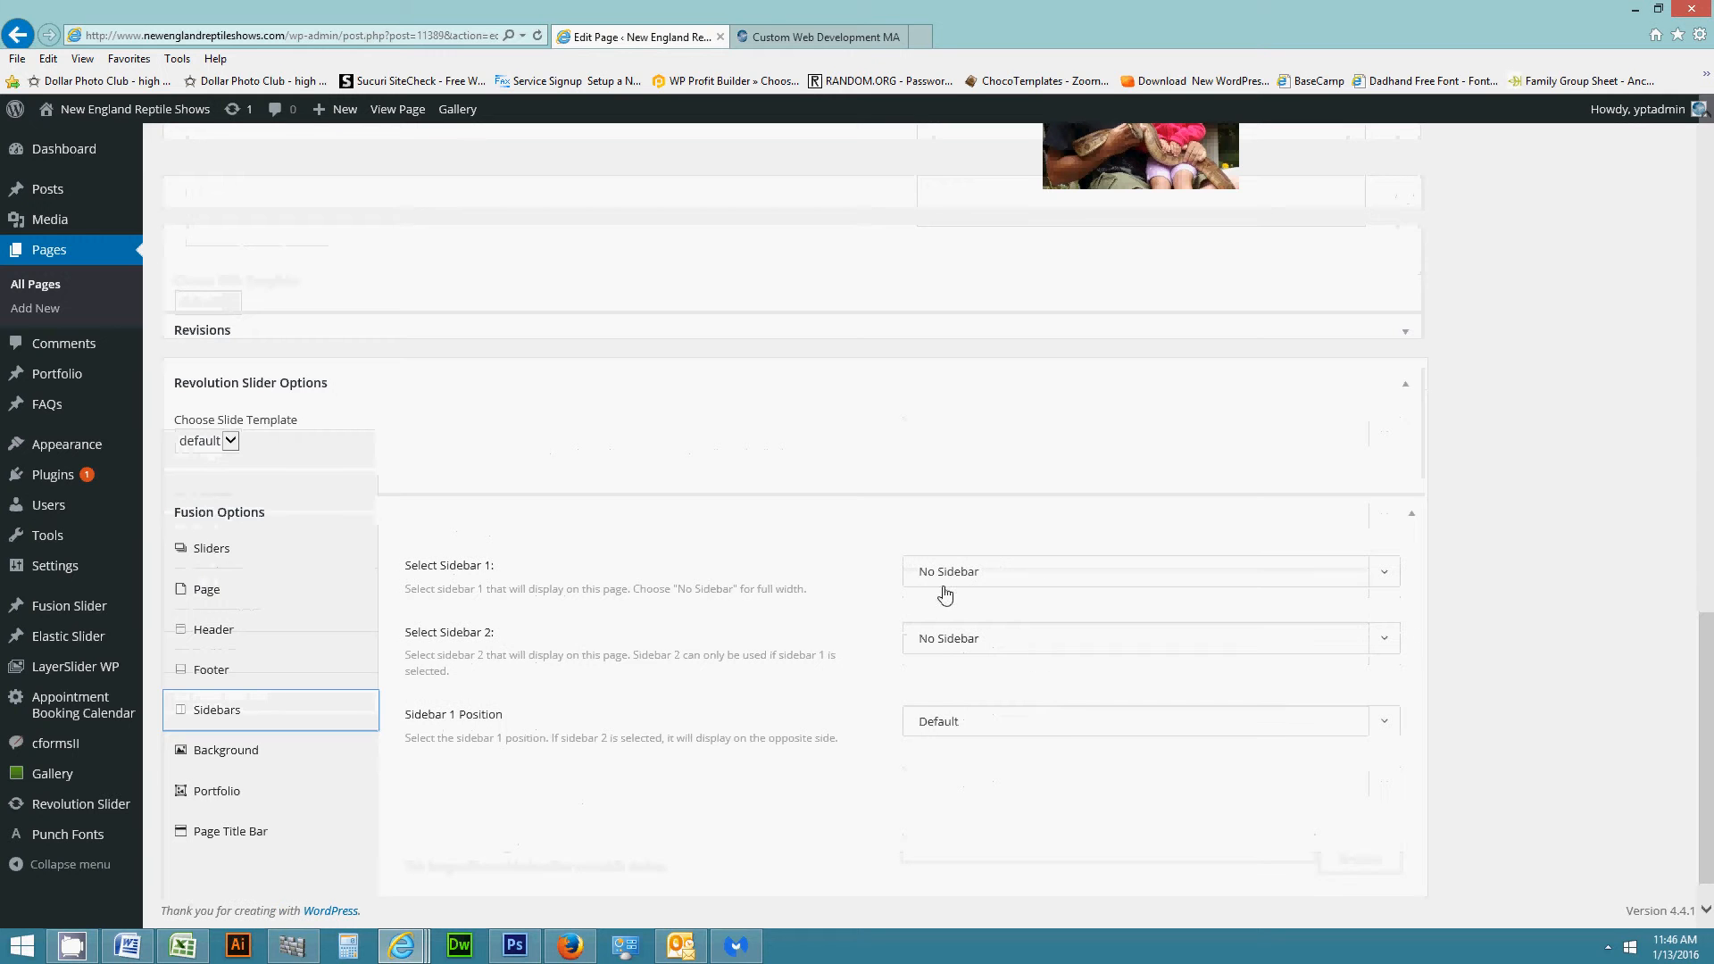
pyautogui.click(952, 578)
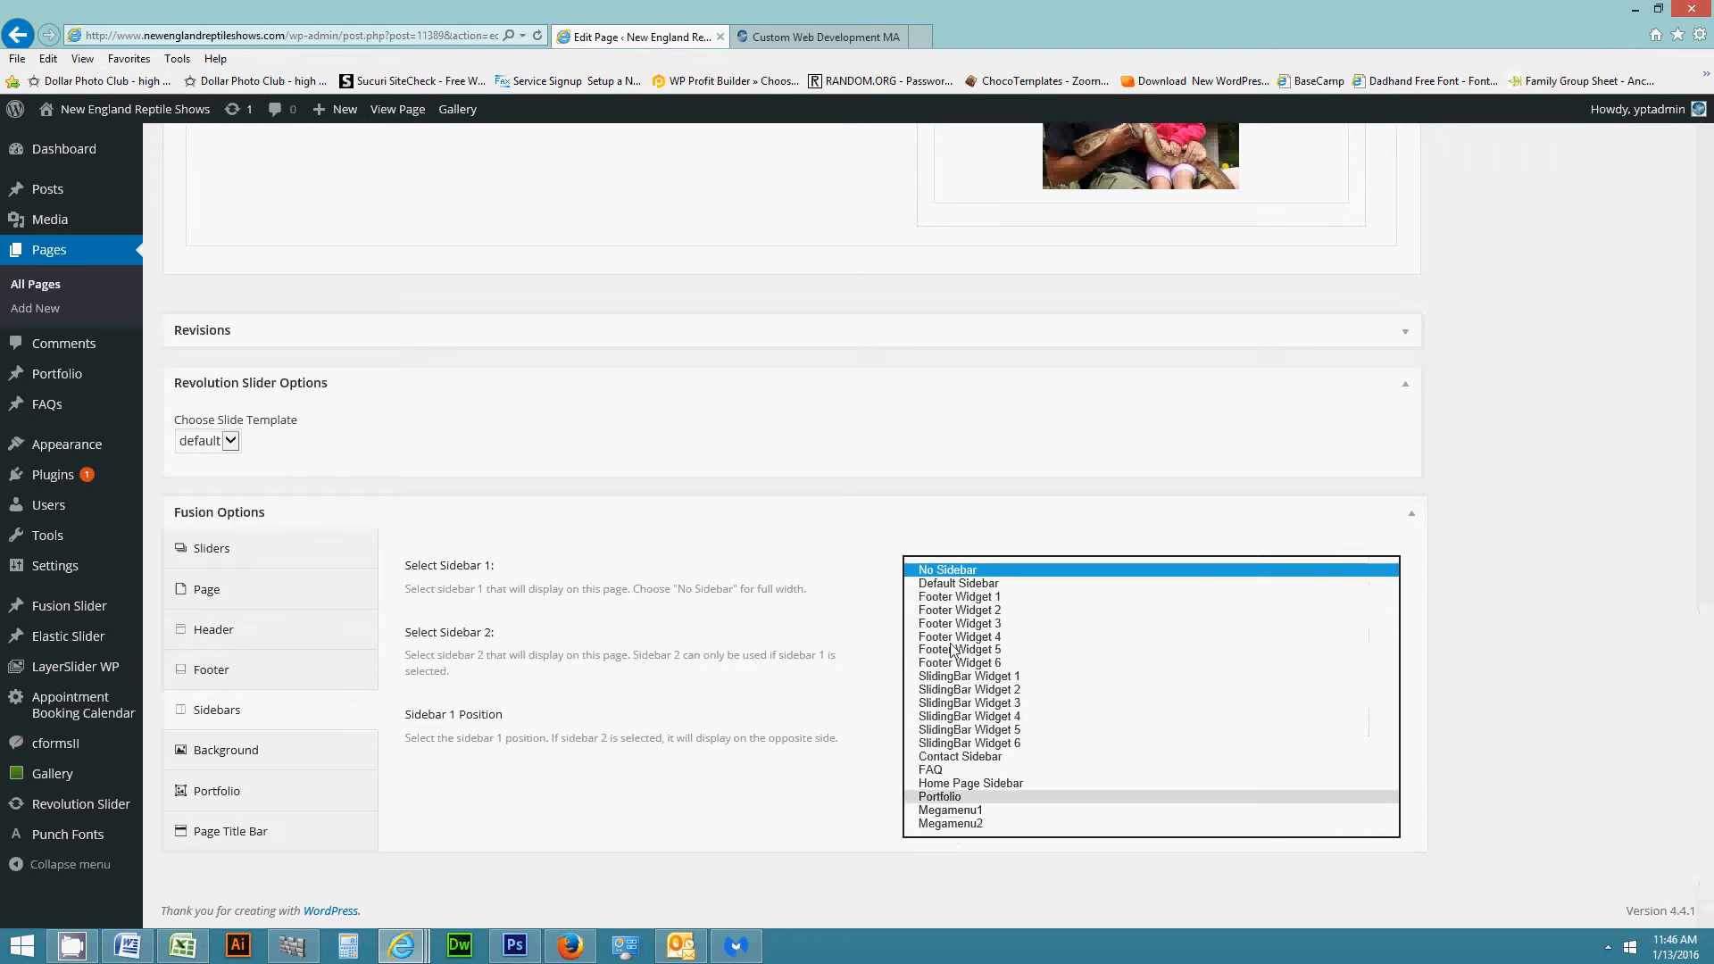
pyautogui.click(623, 714)
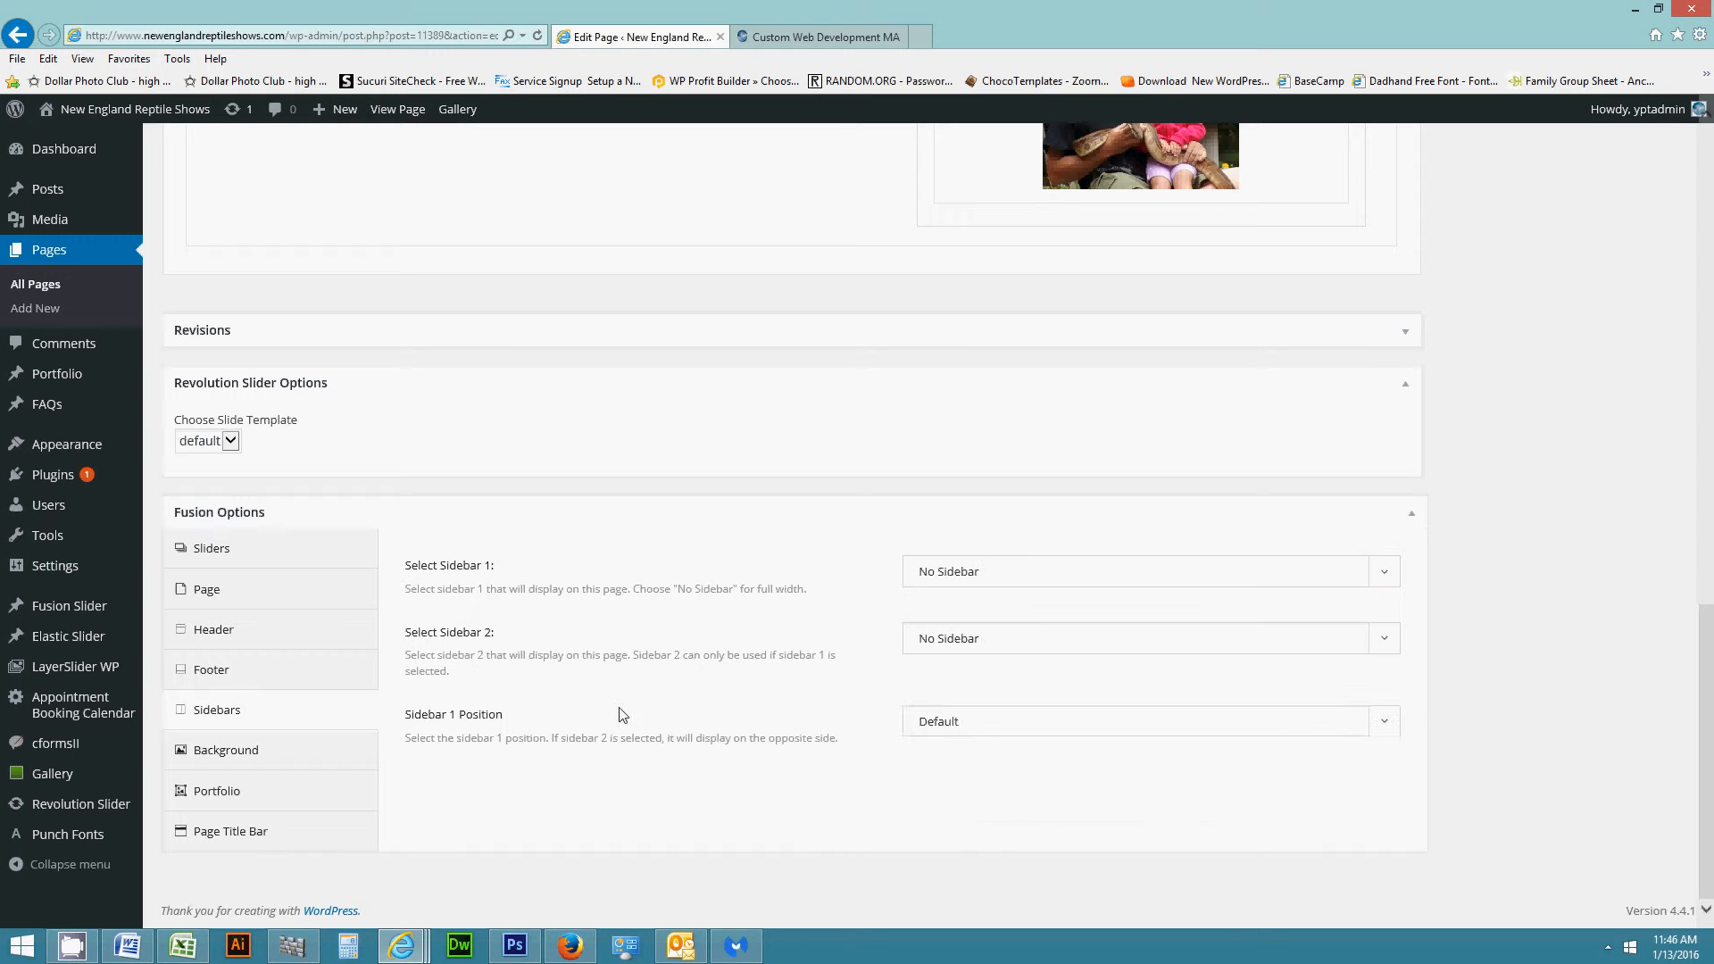
pyautogui.click(970, 723)
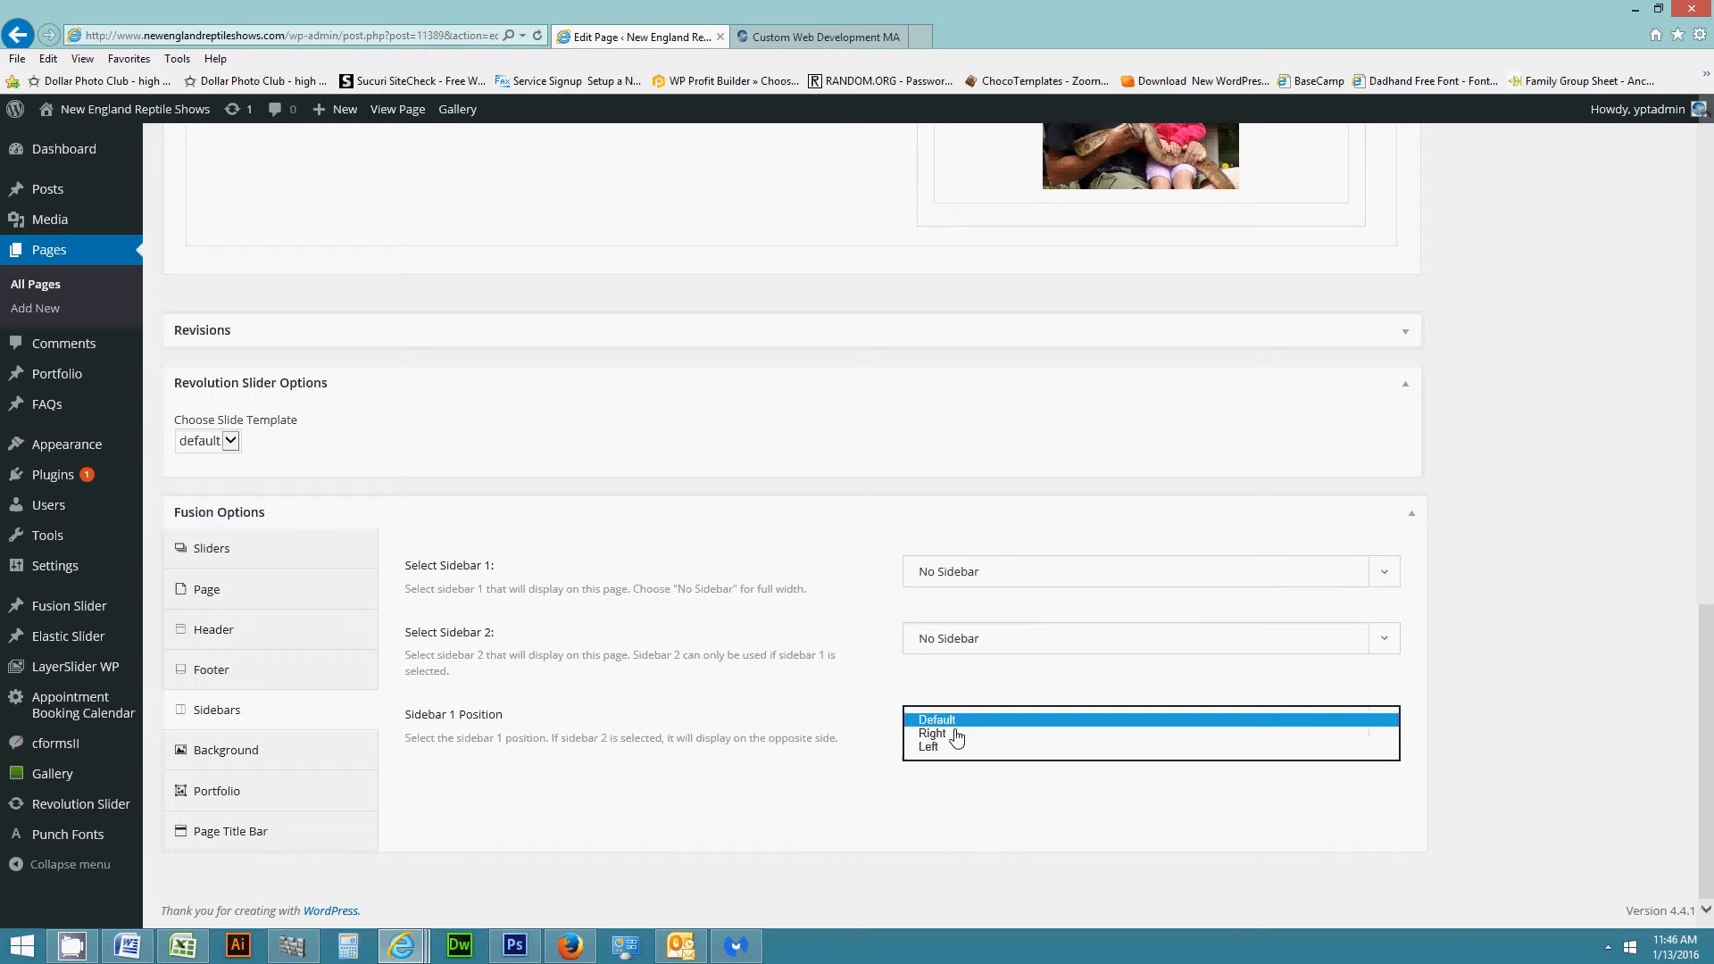
pyautogui.click(829, 780)
# Return to the Fusion Builder and display the available Builder Elements.
pyautogui.scroll(15, 986, 771)
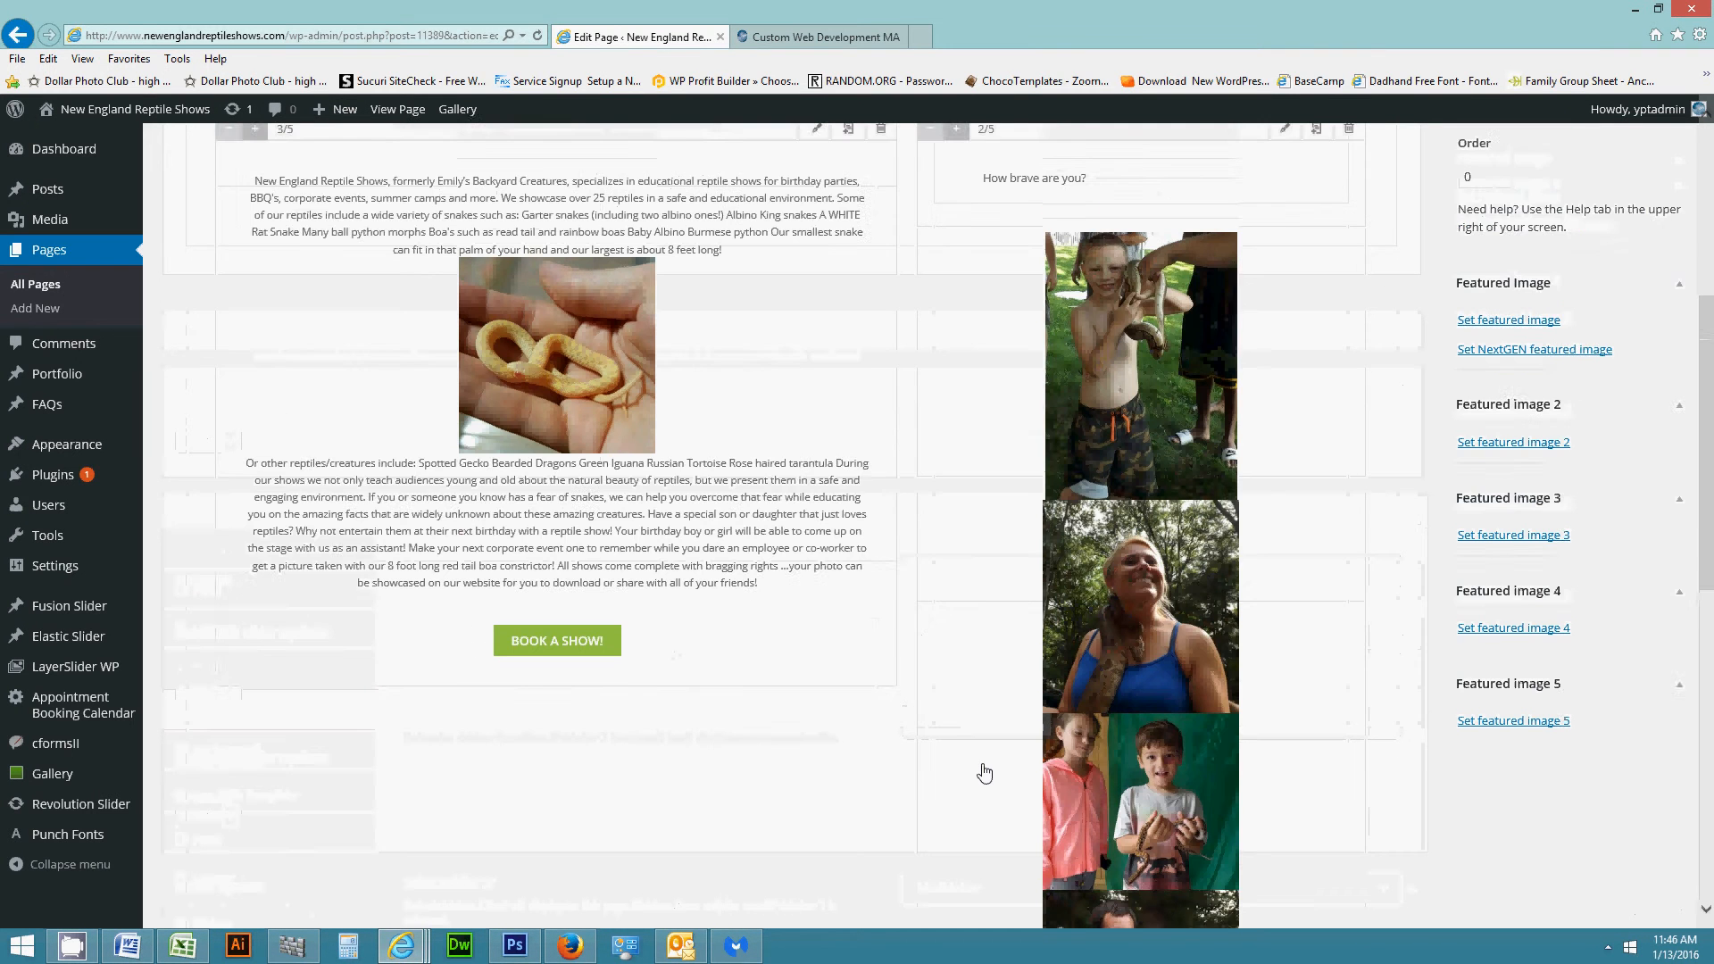
pyautogui.scroll(2, 985, 773)
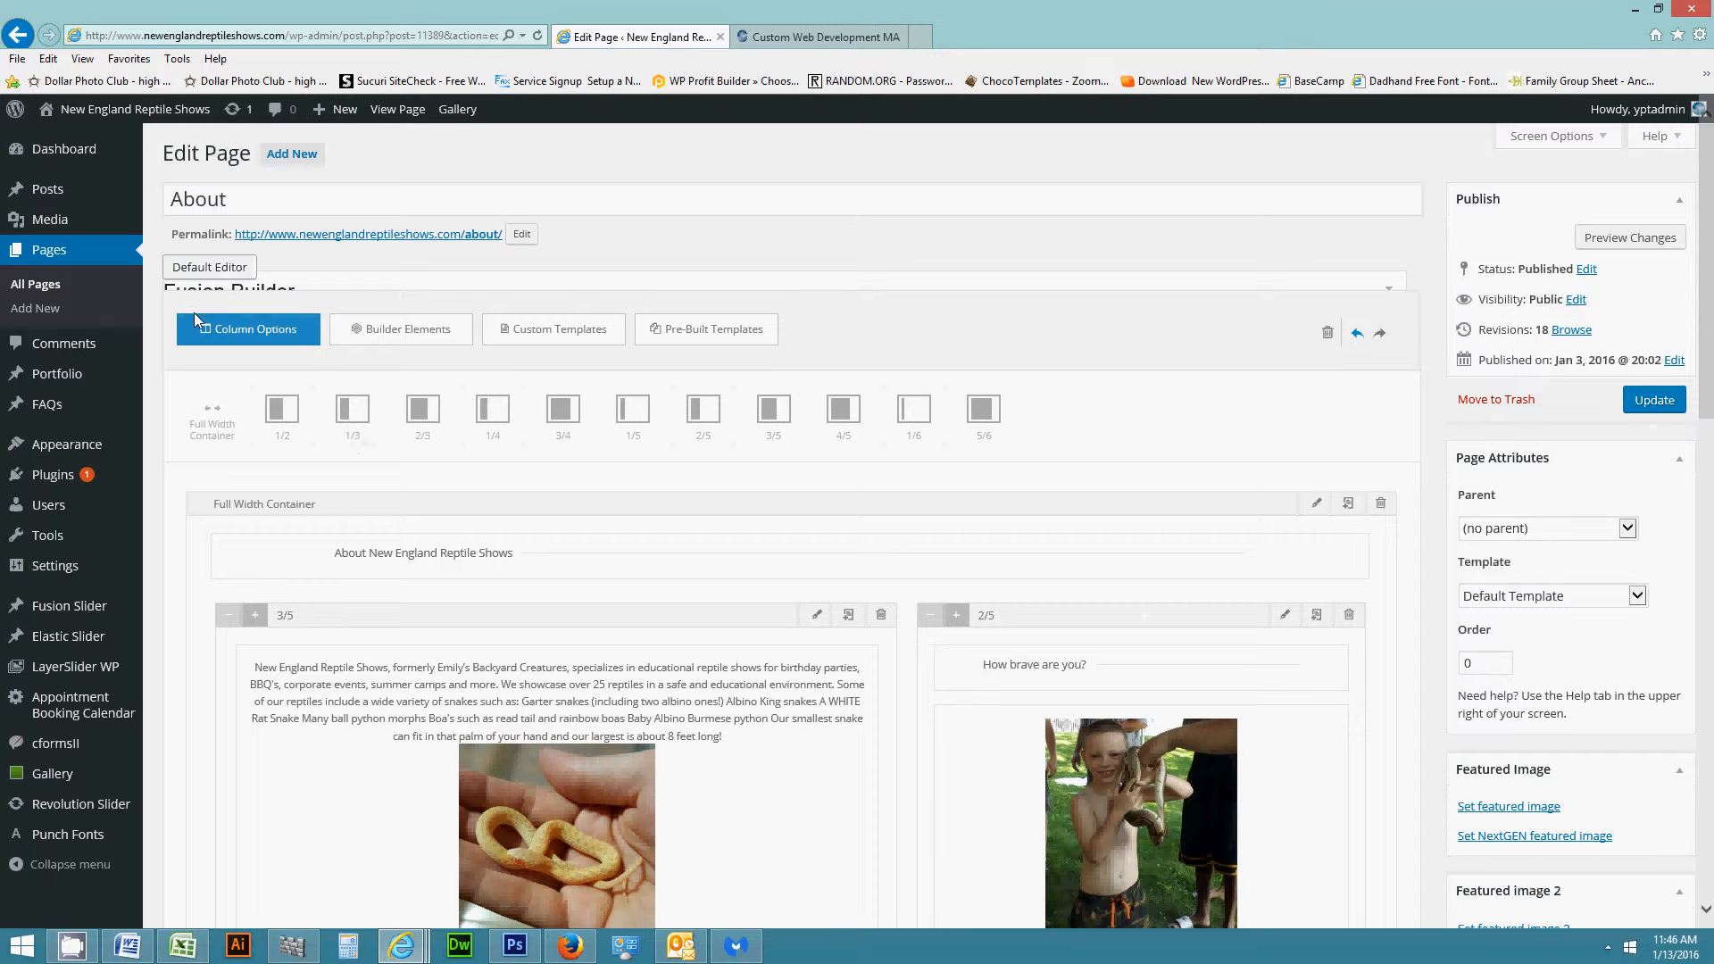
pyautogui.click(404, 329)
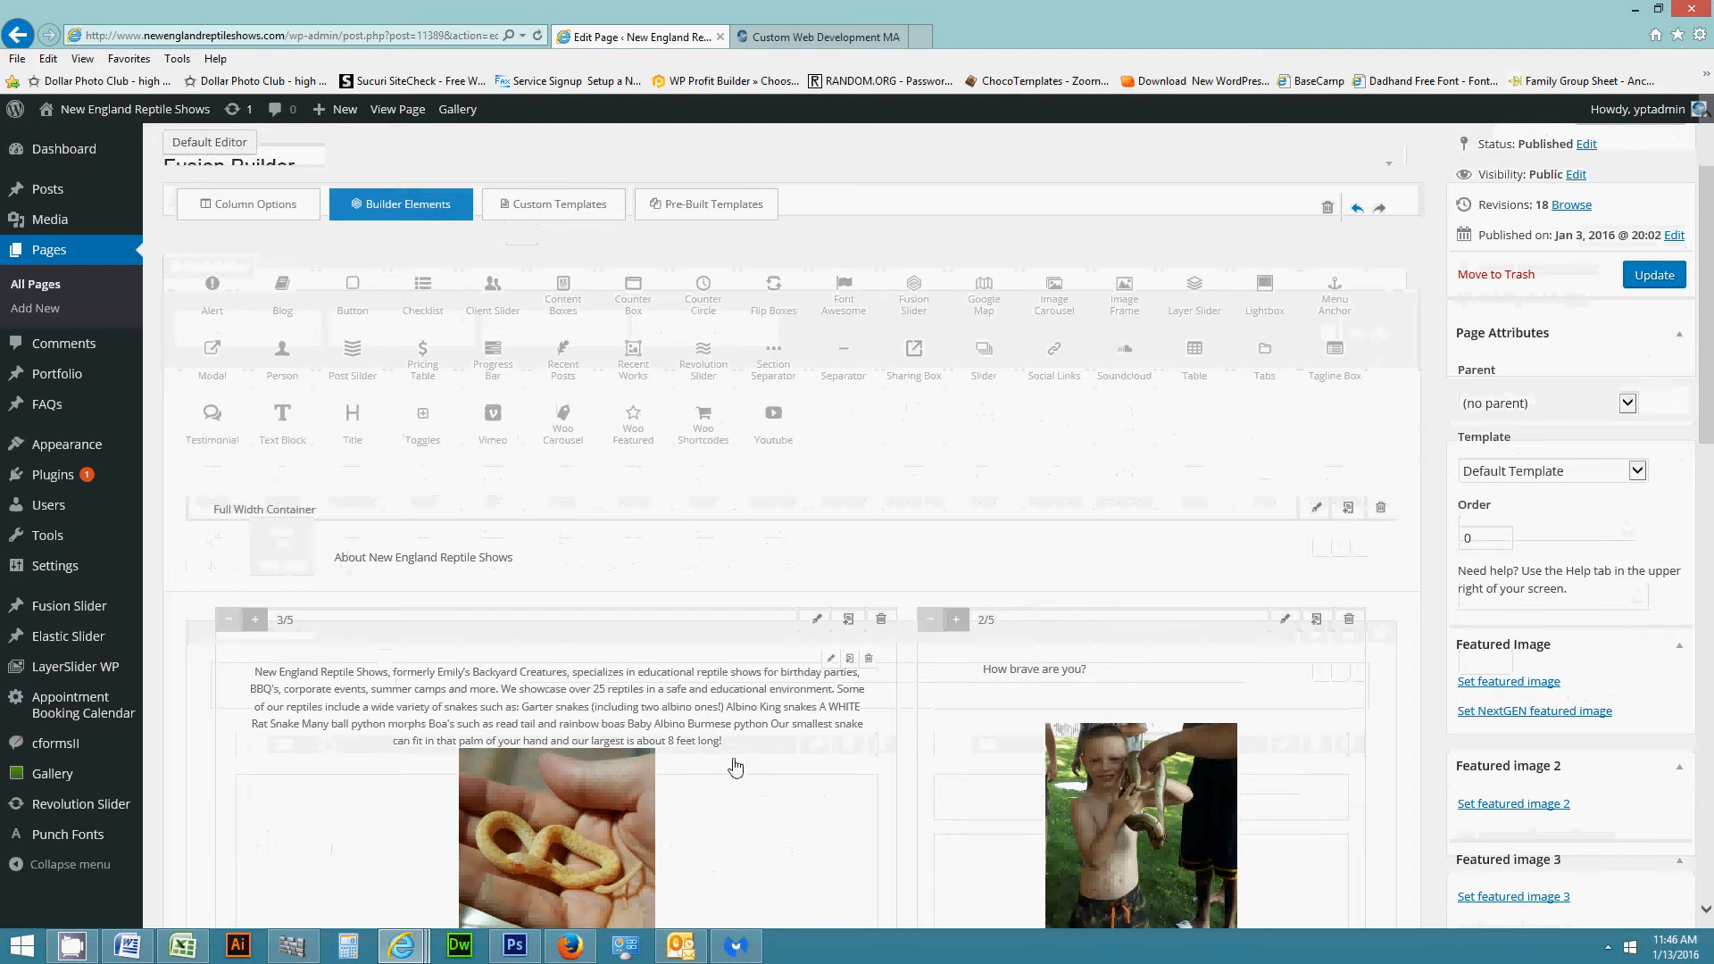
pyautogui.scroll(-1, 470, 835)
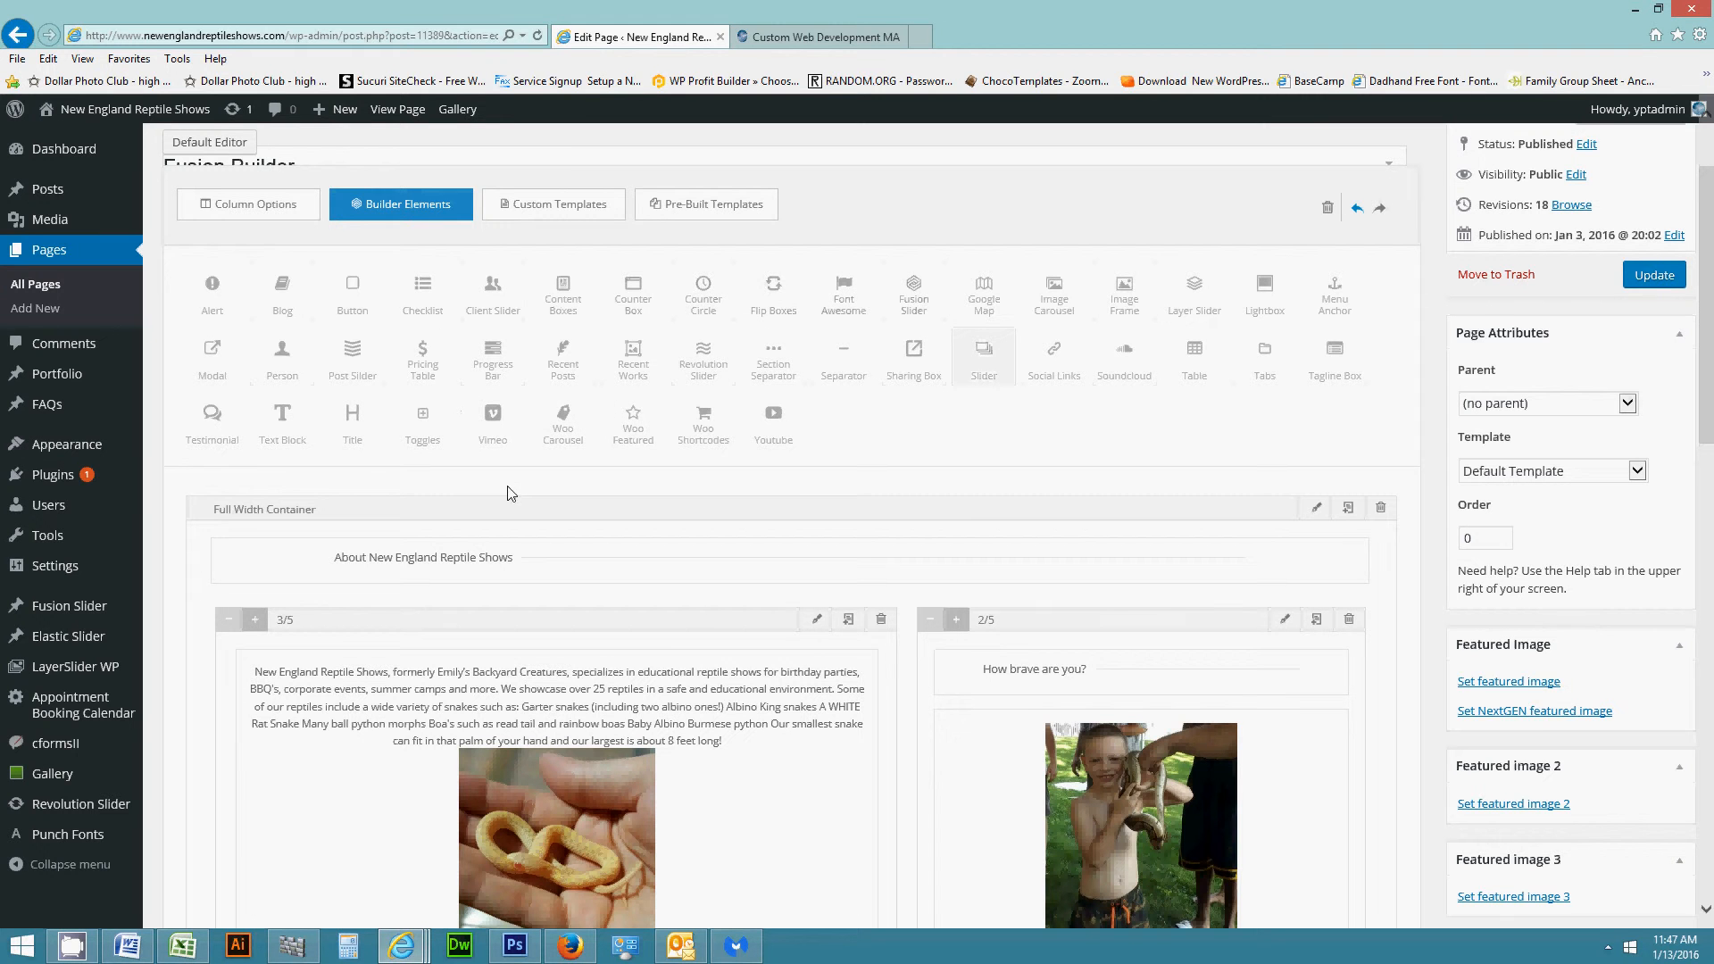
# Display the Column Options available in the Fusion Builder for the About page's layout.
pyautogui.scroll(-5, 1262, 670)
pyautogui.scroll(6, 1257, 675)
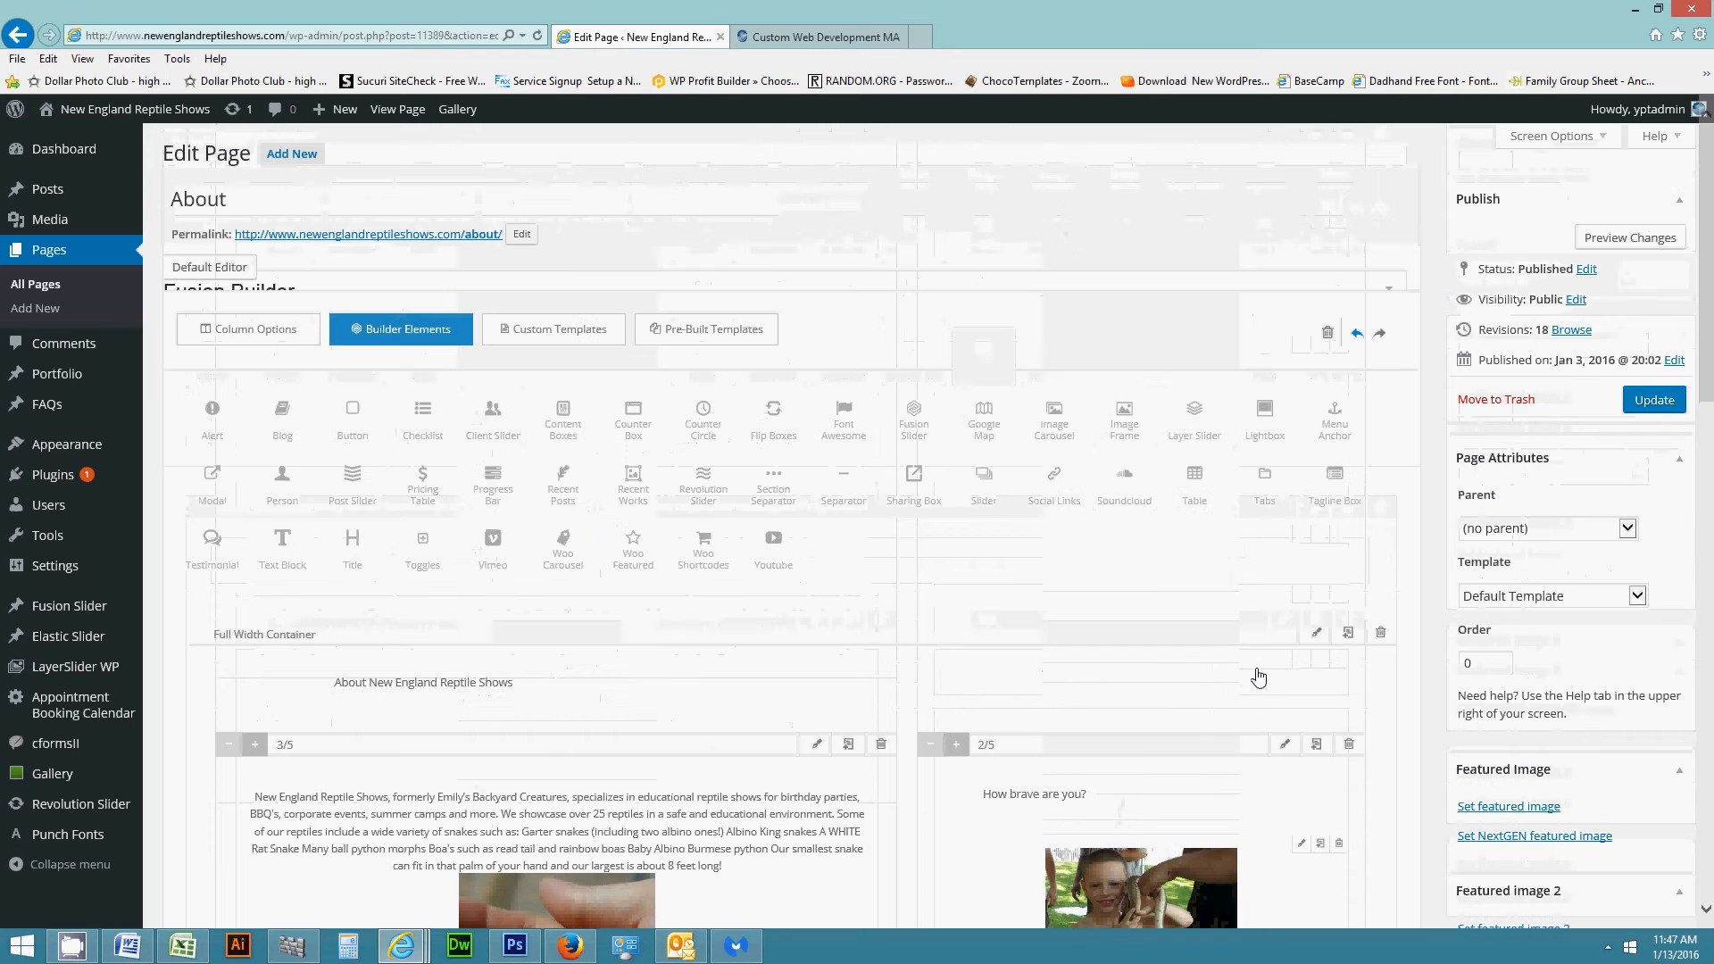
pyautogui.click(257, 344)
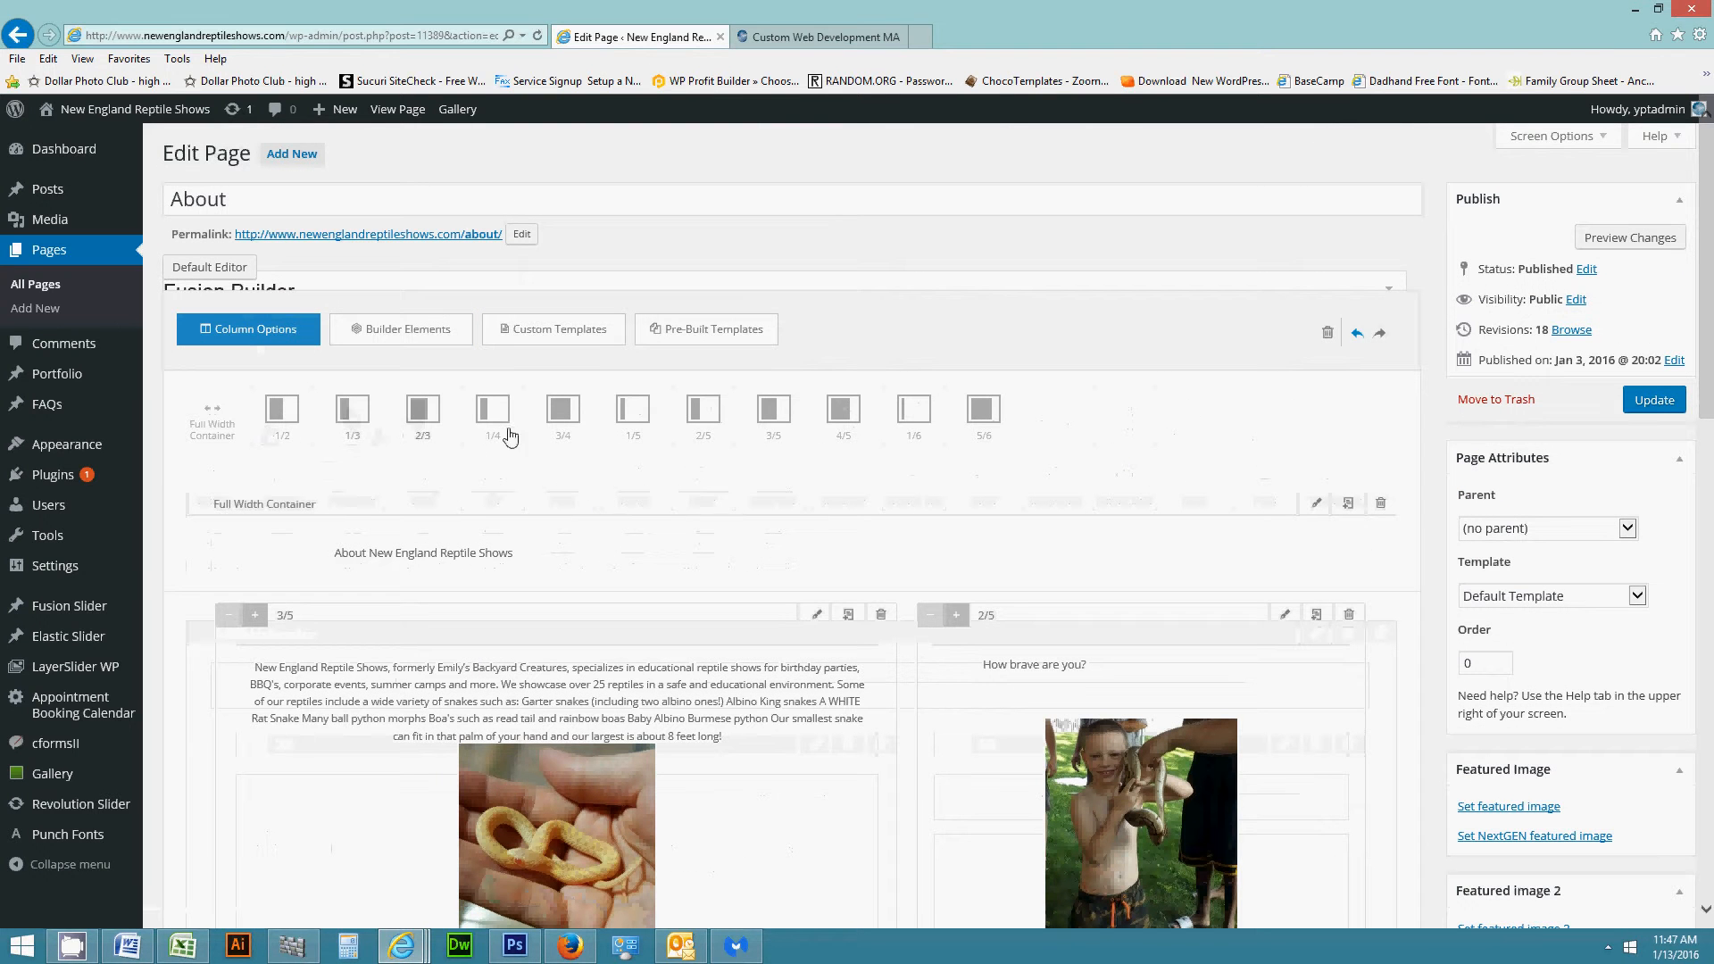
pyautogui.scroll(-2, 1320, 710)
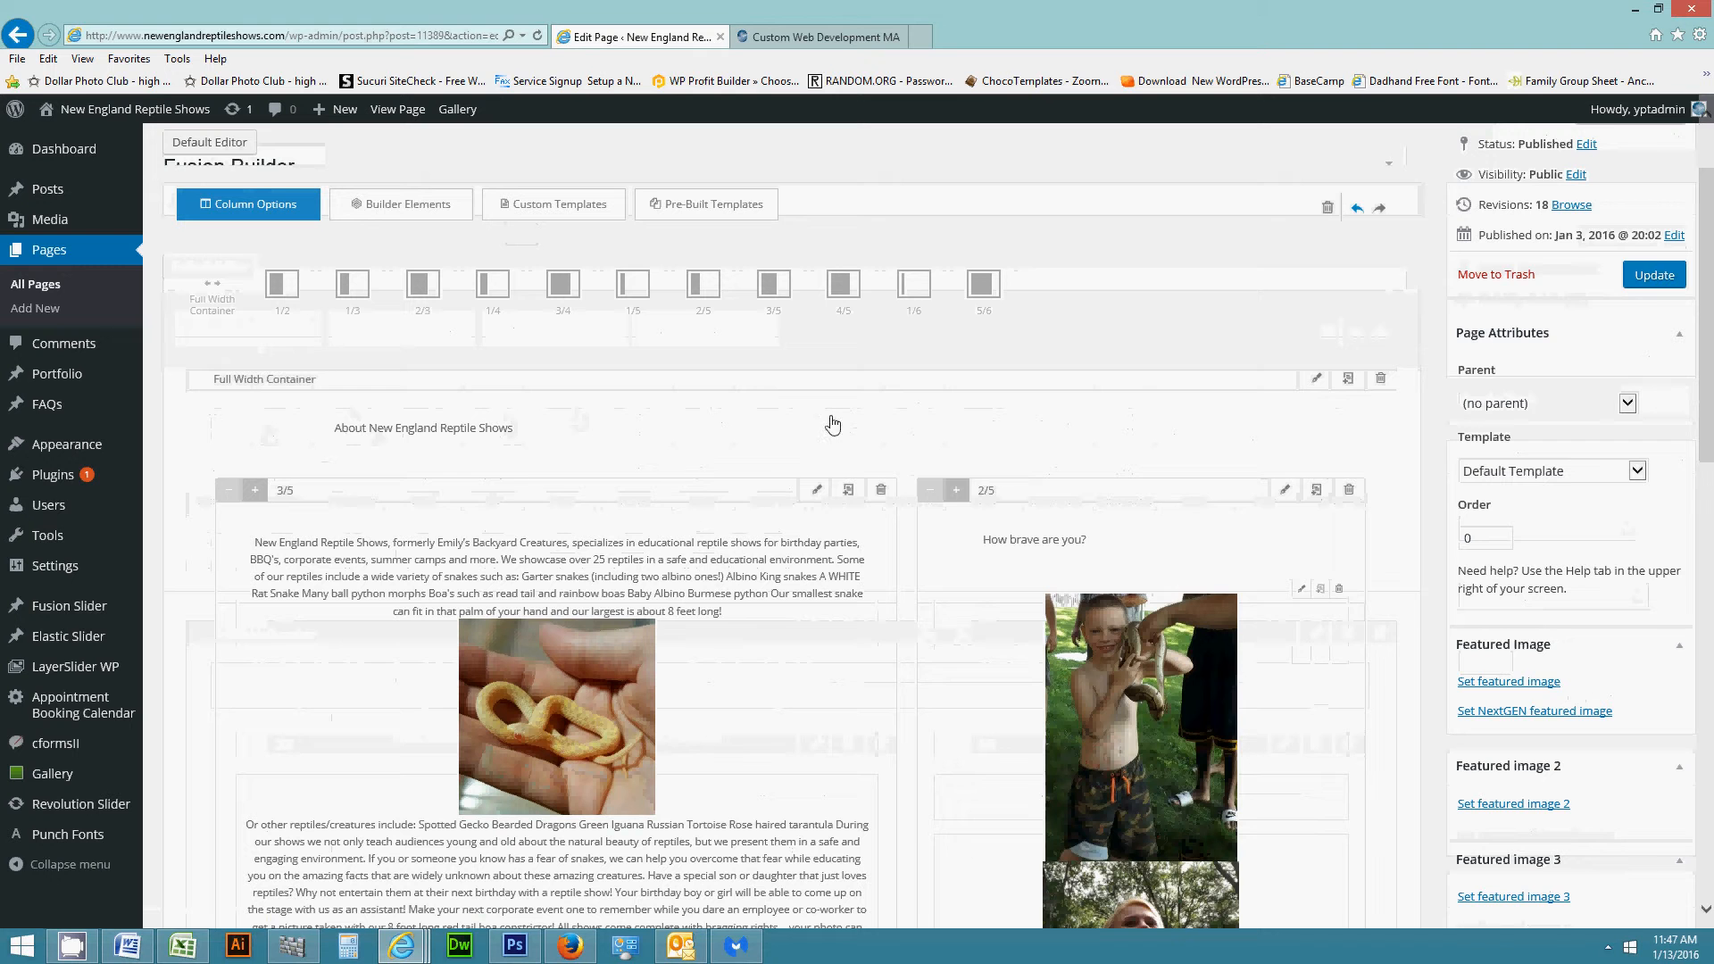
# Widen the 3/5 column to 2/3, restore it to 3/5 and look over the About page's two-column layout.
pyautogui.click(254, 491)
pyautogui.click(229, 491)
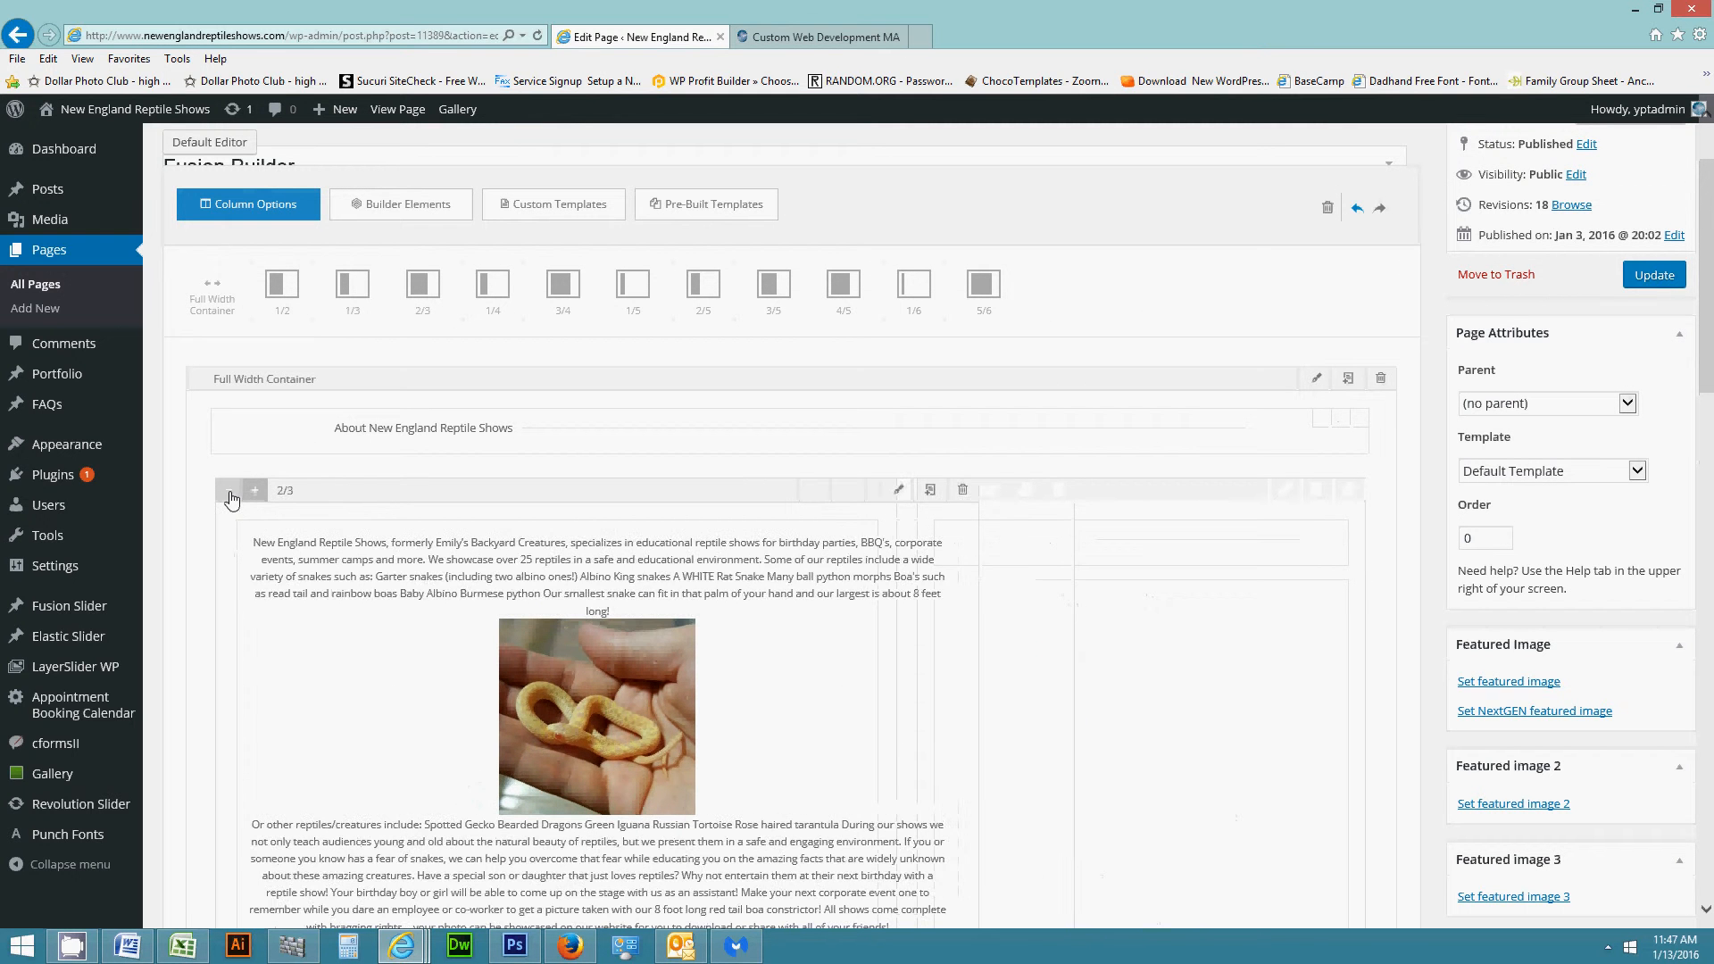
pyautogui.click(230, 491)
pyautogui.scroll(-3, 1145, 636)
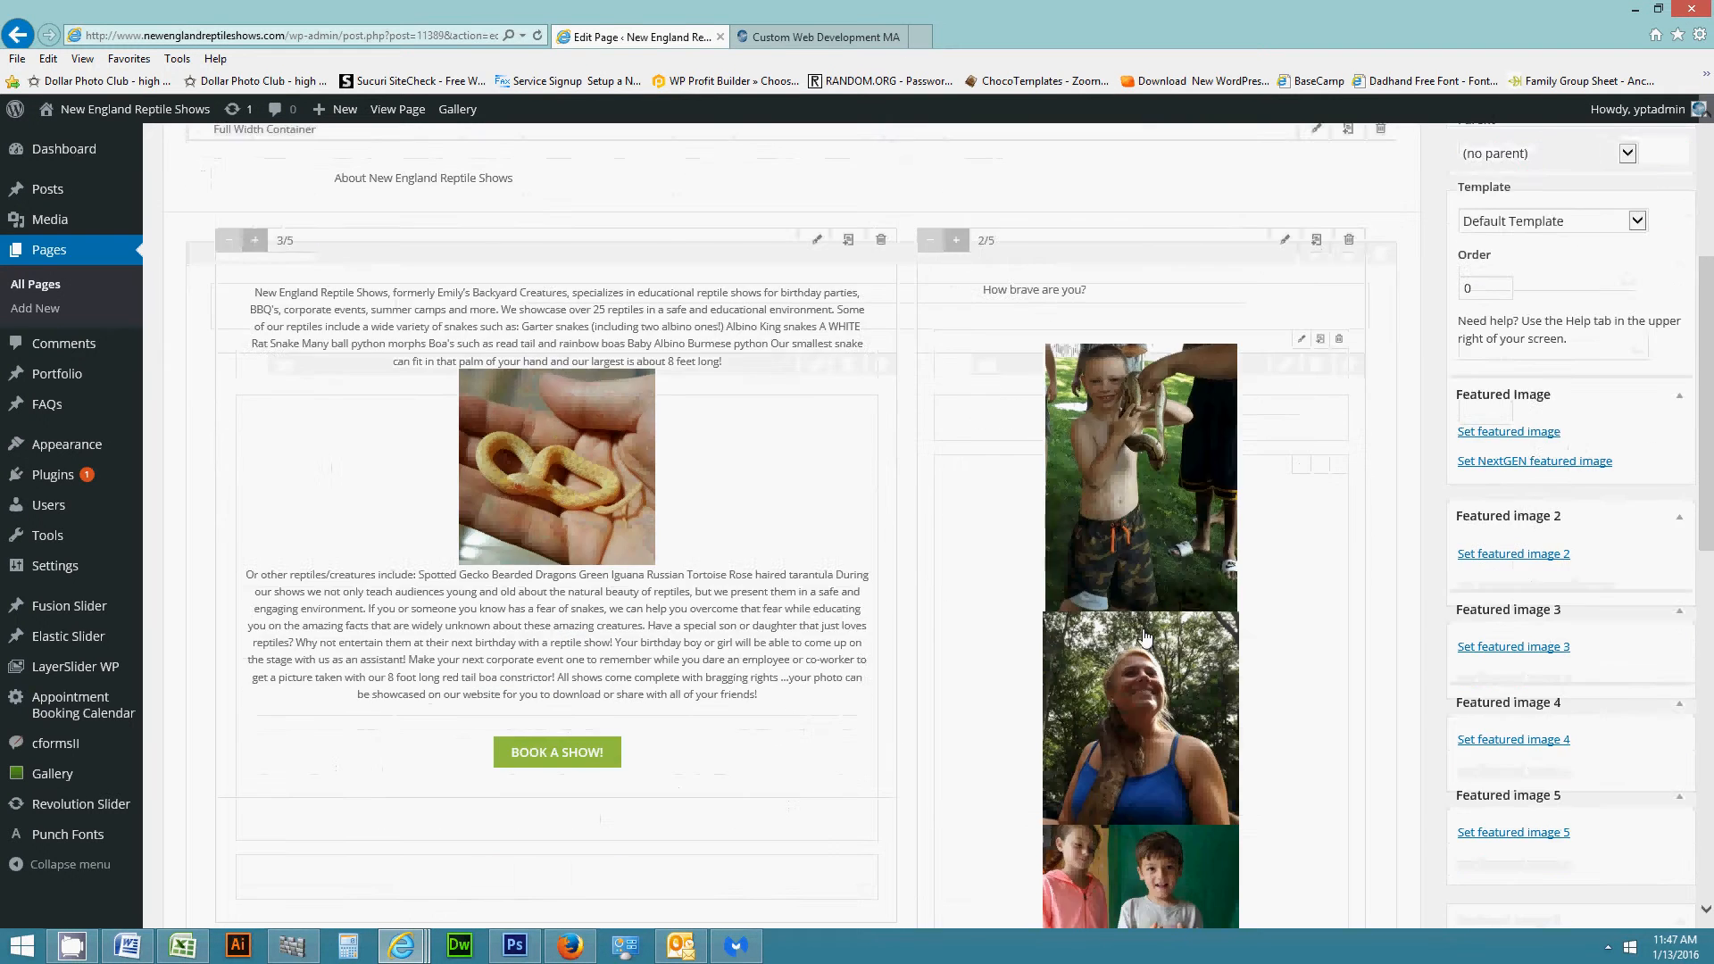
pyautogui.scroll(-12, 1145, 636)
pyautogui.scroll(13, 1146, 636)
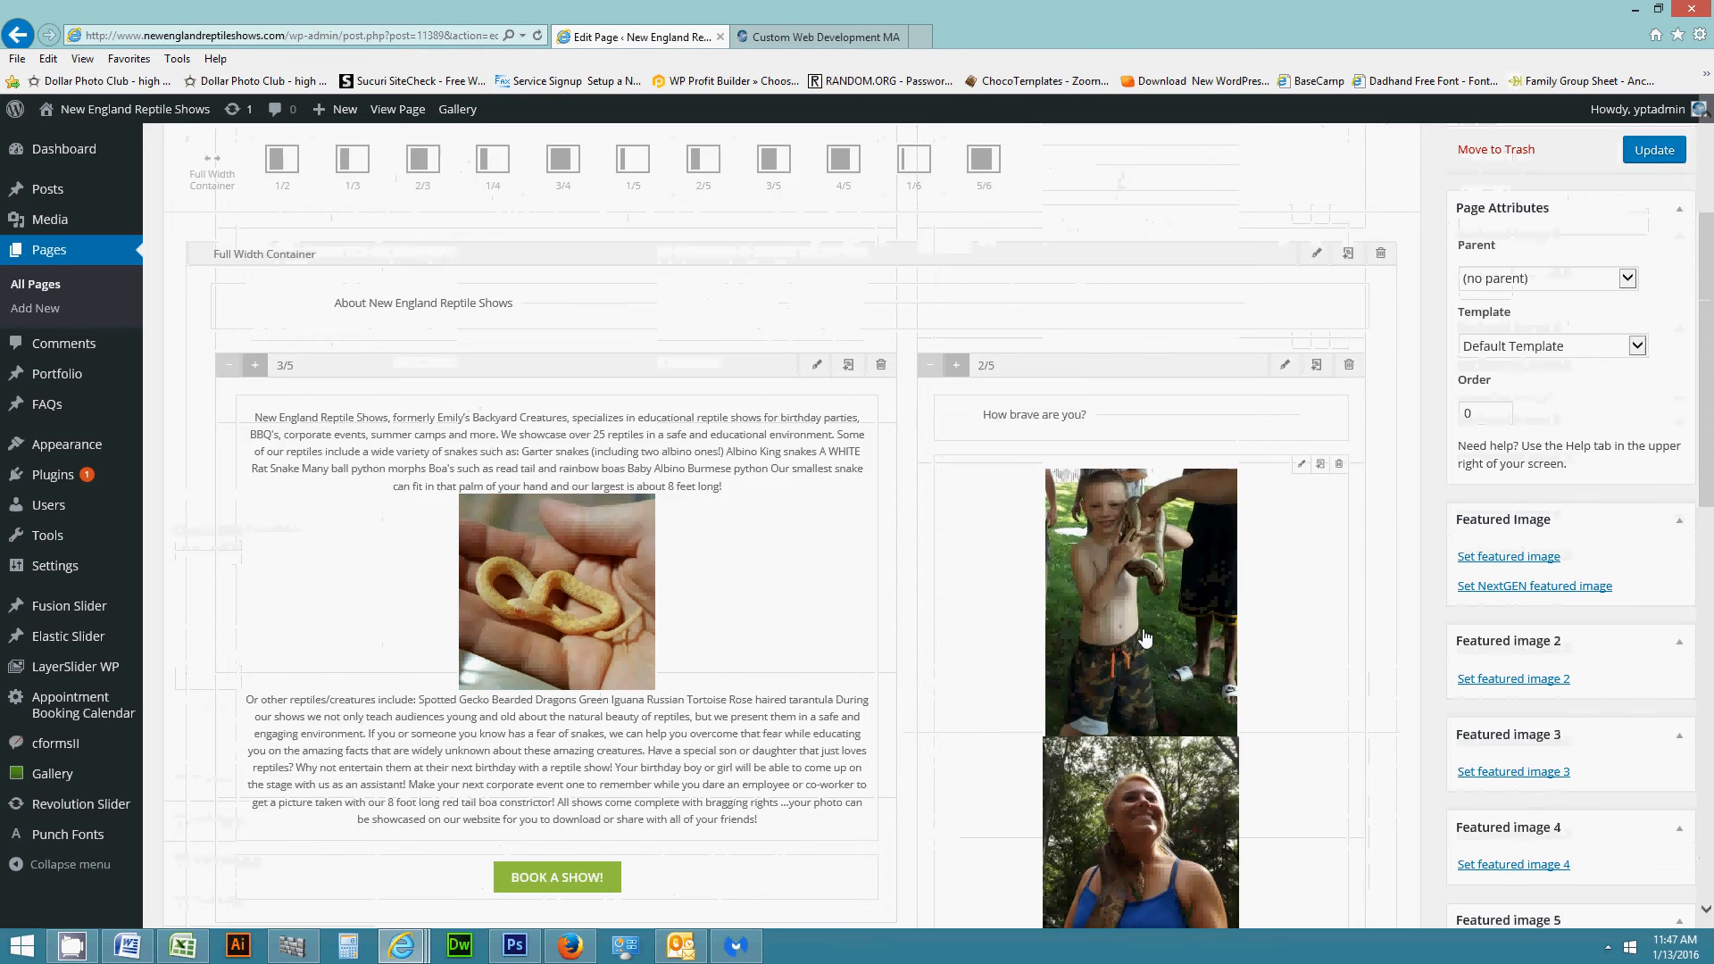
pyautogui.scroll(3, 1145, 635)
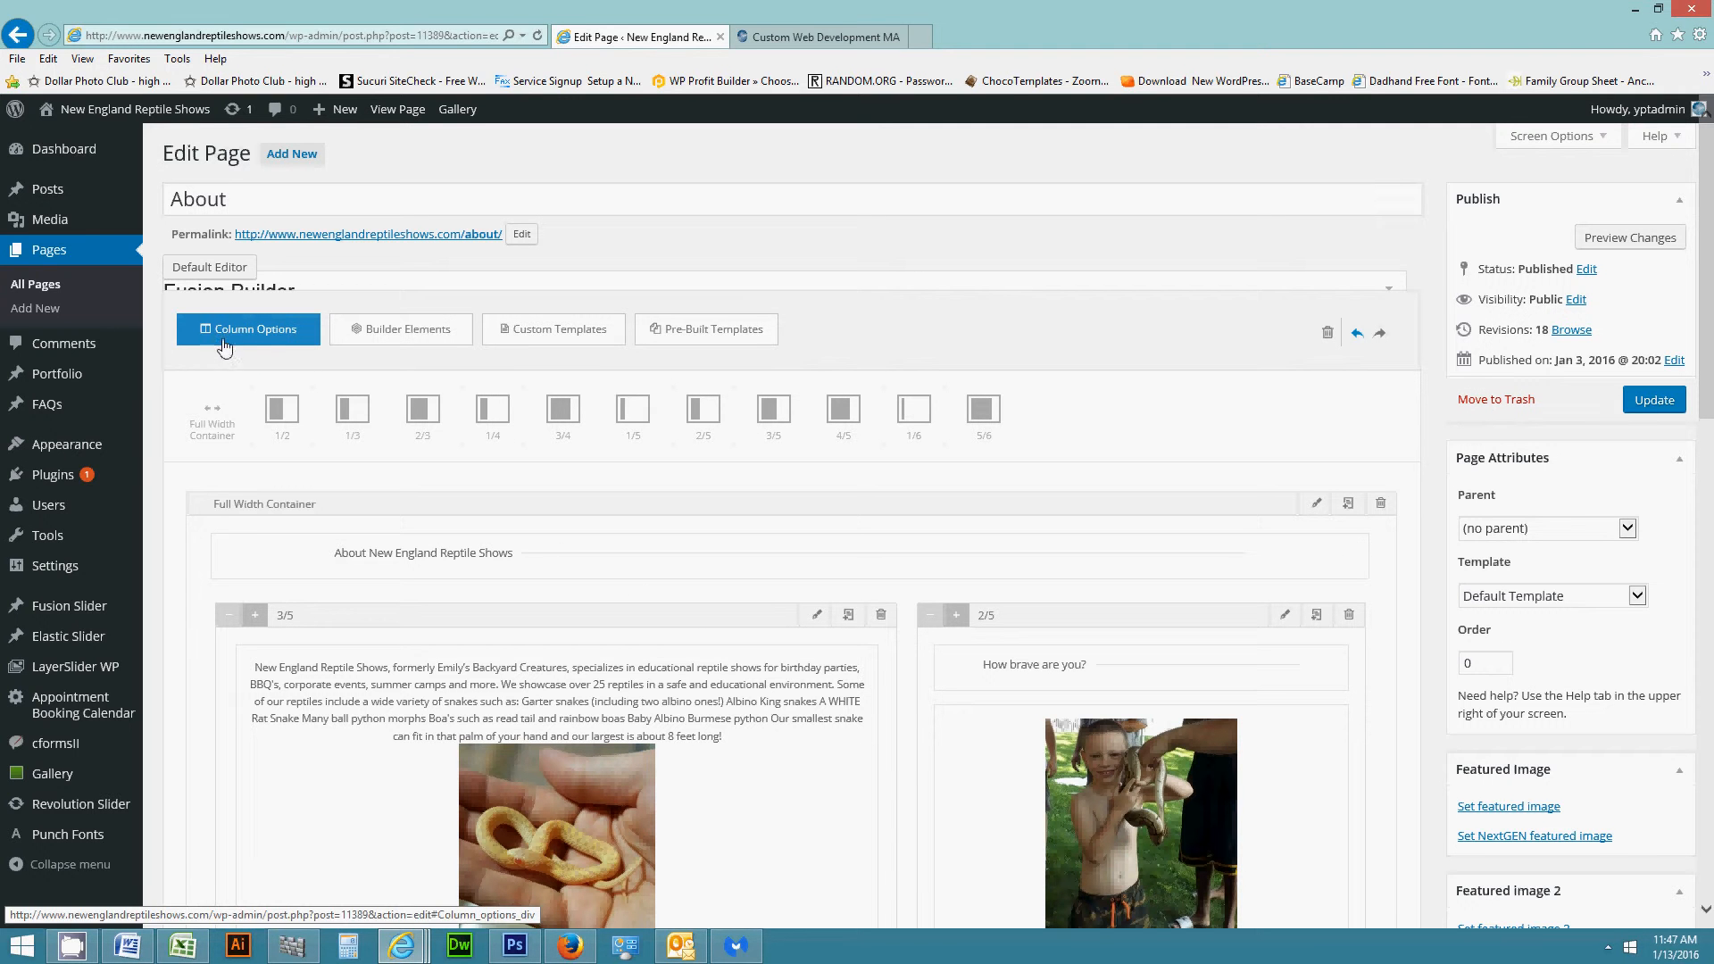
# Go to the site's list of pages and start a new page.
pyautogui.click(44, 257)
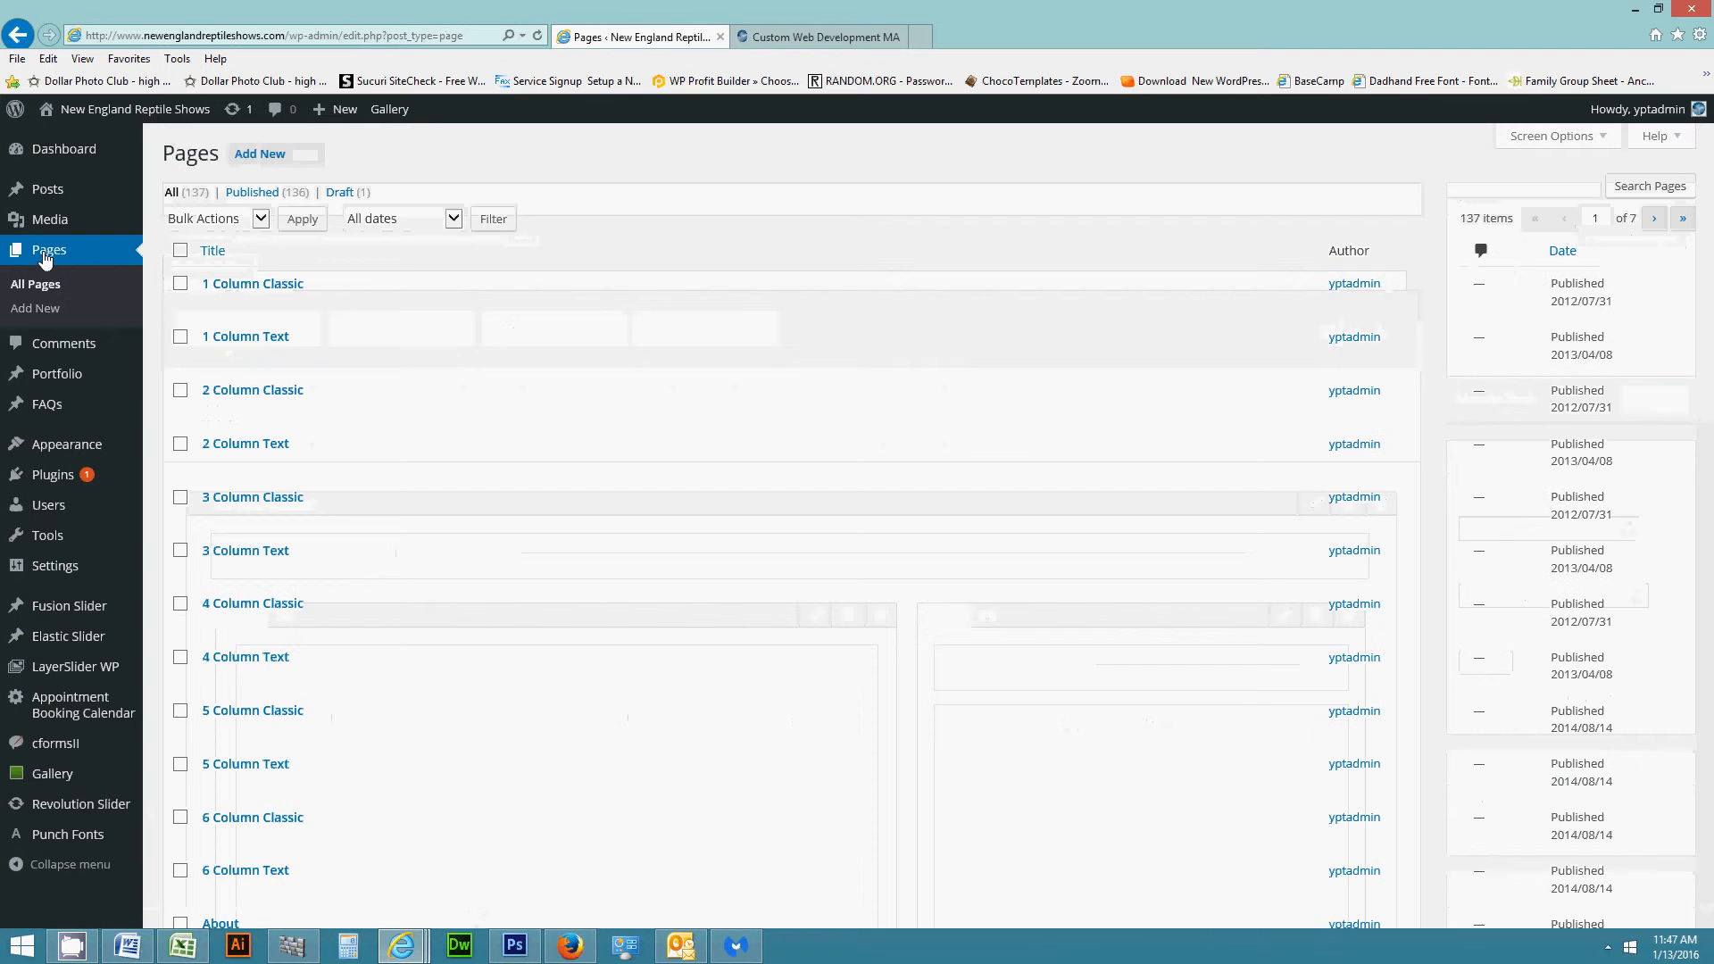
pyautogui.click(258, 159)
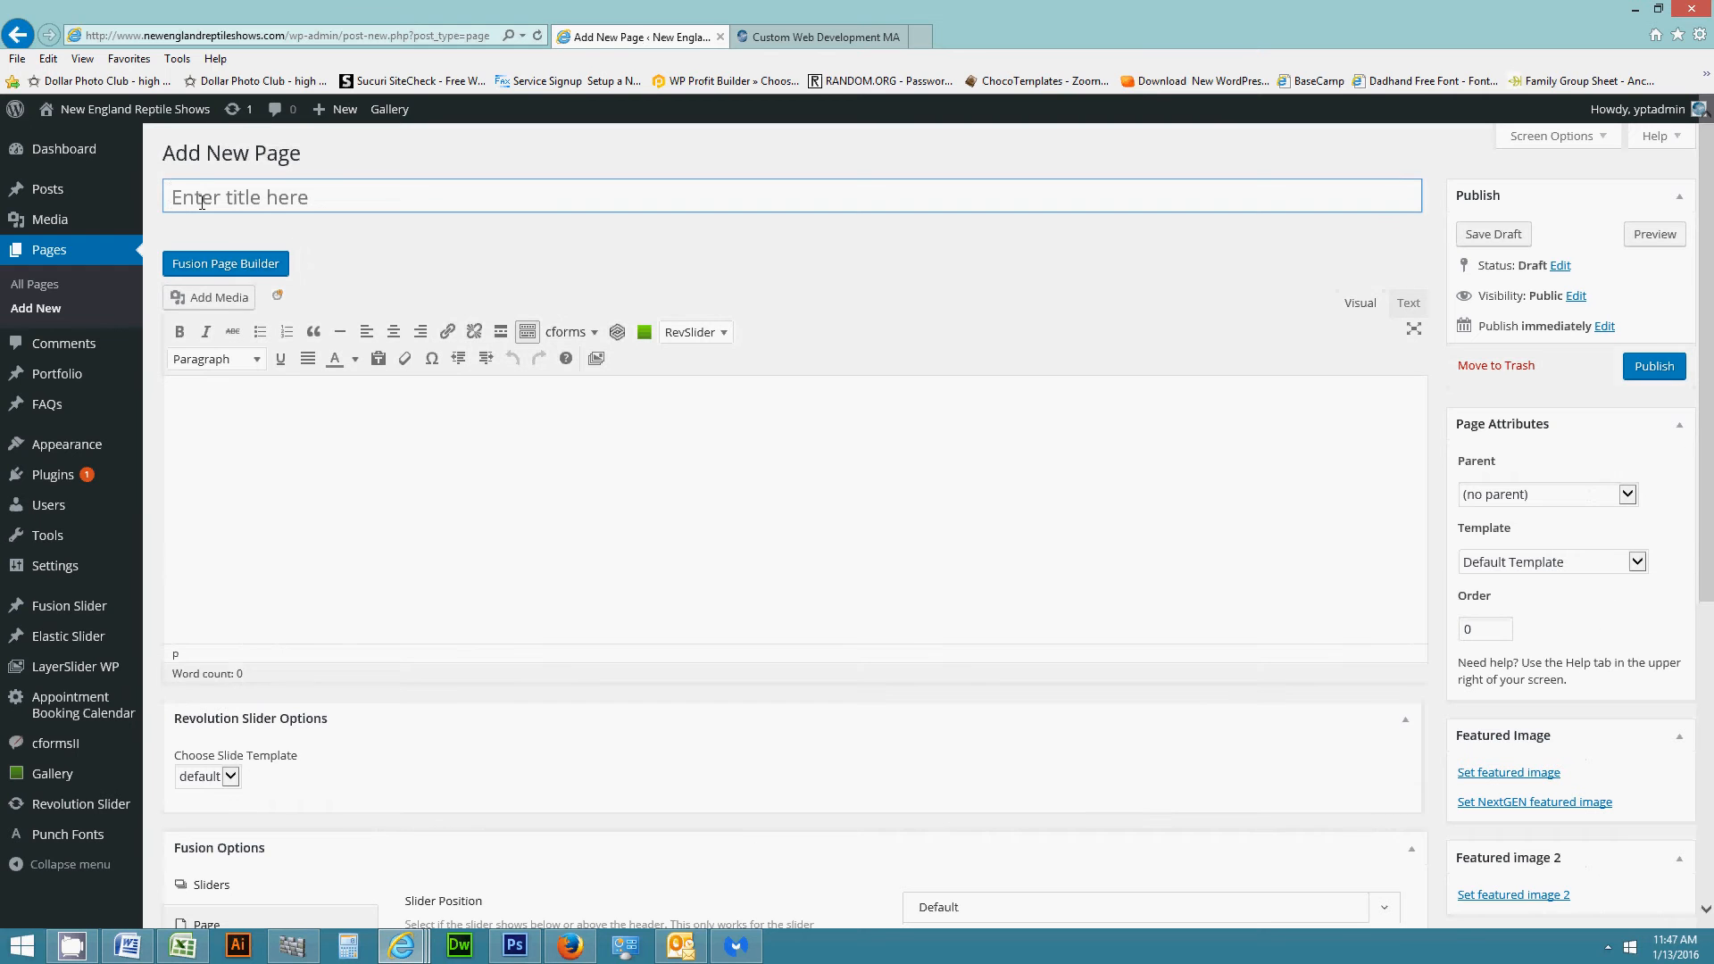
# Open the site's home page in a new tab, view it and return to the new page's editor.
pyautogui.rightClick(127, 110)
pyautogui.click(189, 145)
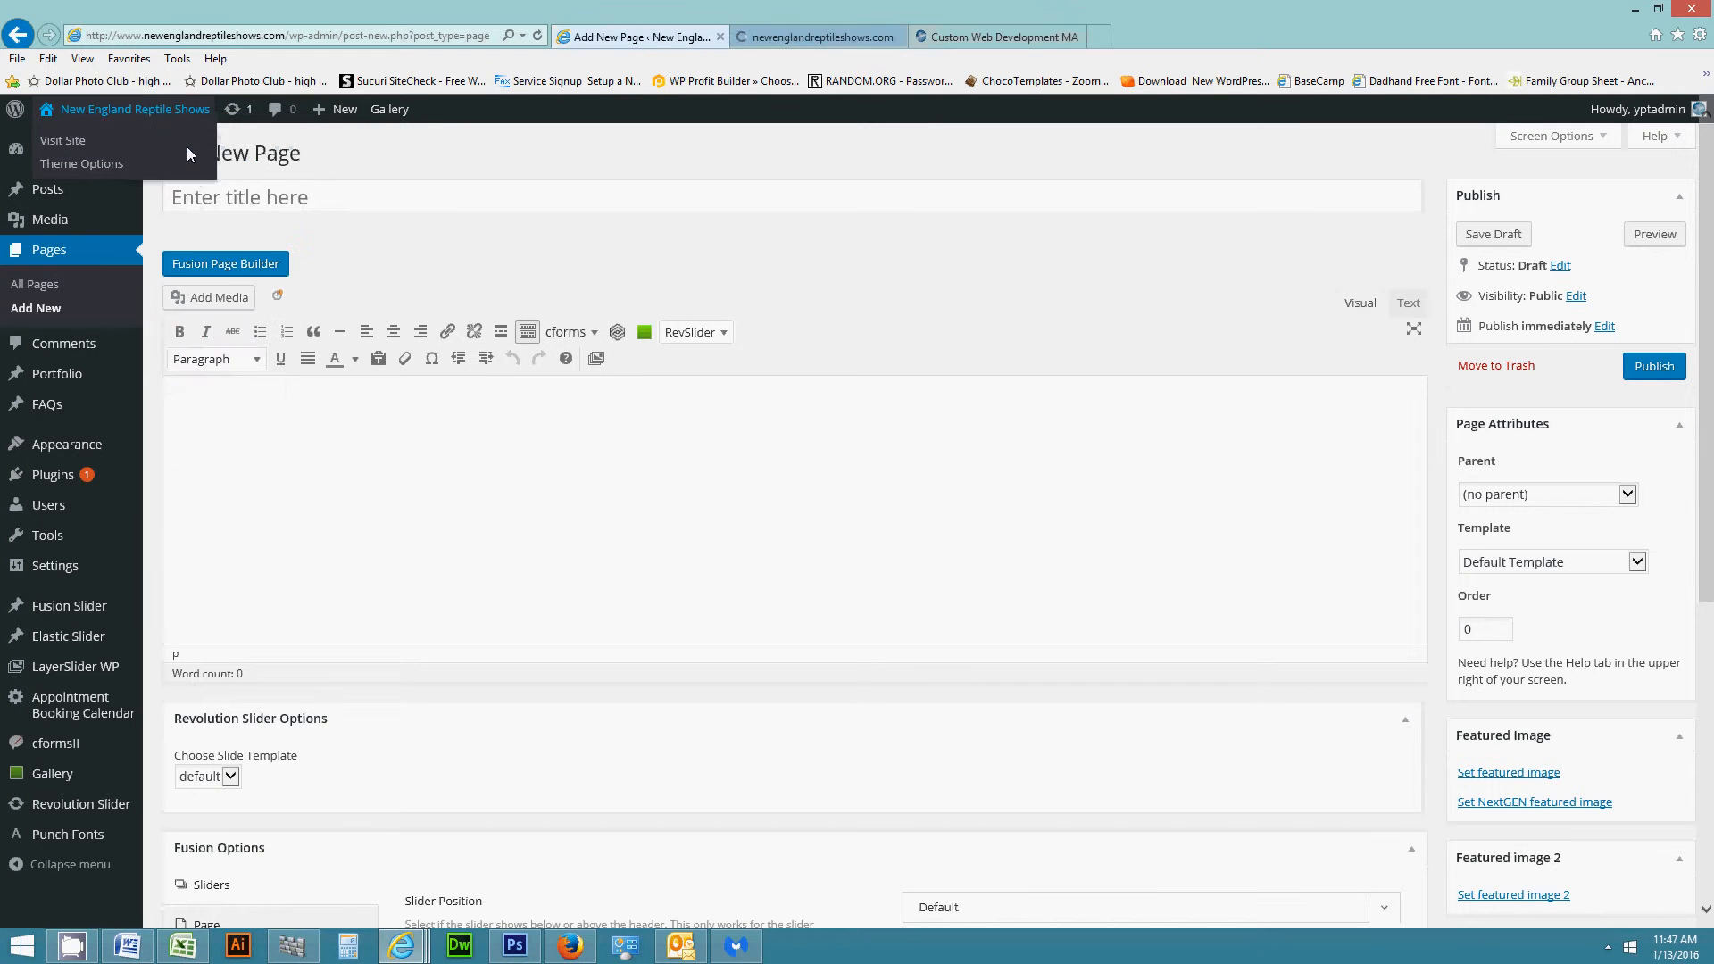
pyautogui.click(848, 27)
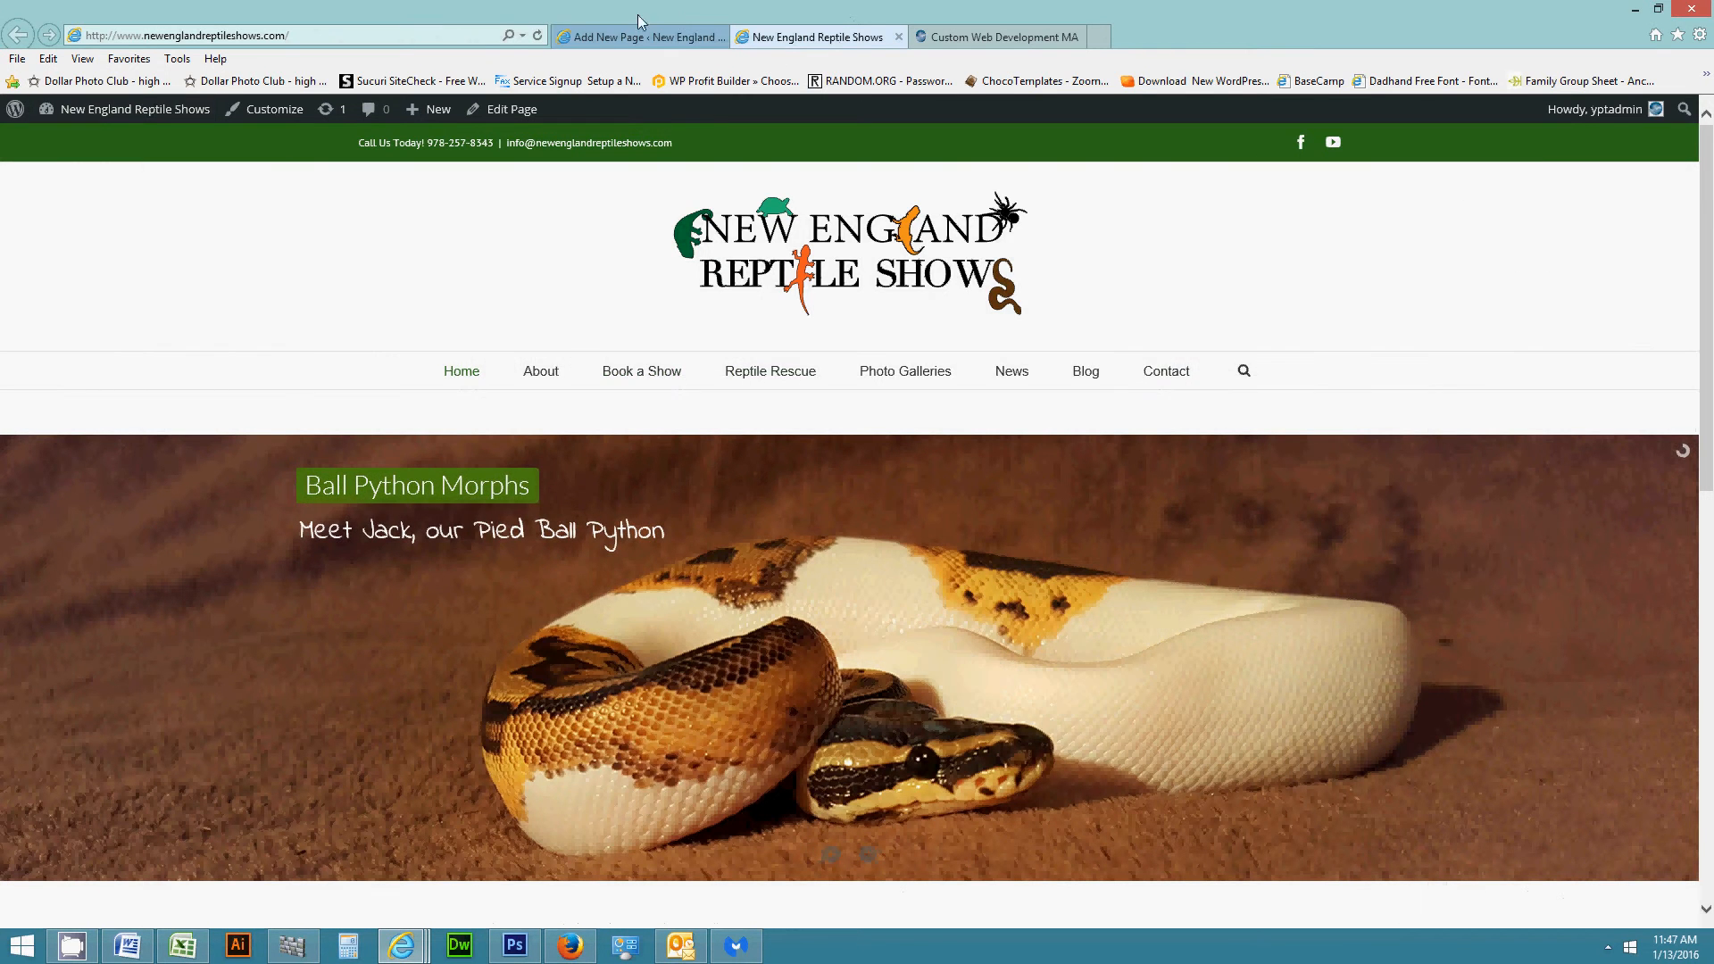
pyautogui.click(597, 37)
# Title the new page "test" and publish it with an empty body.
pyautogui.click(310, 200)
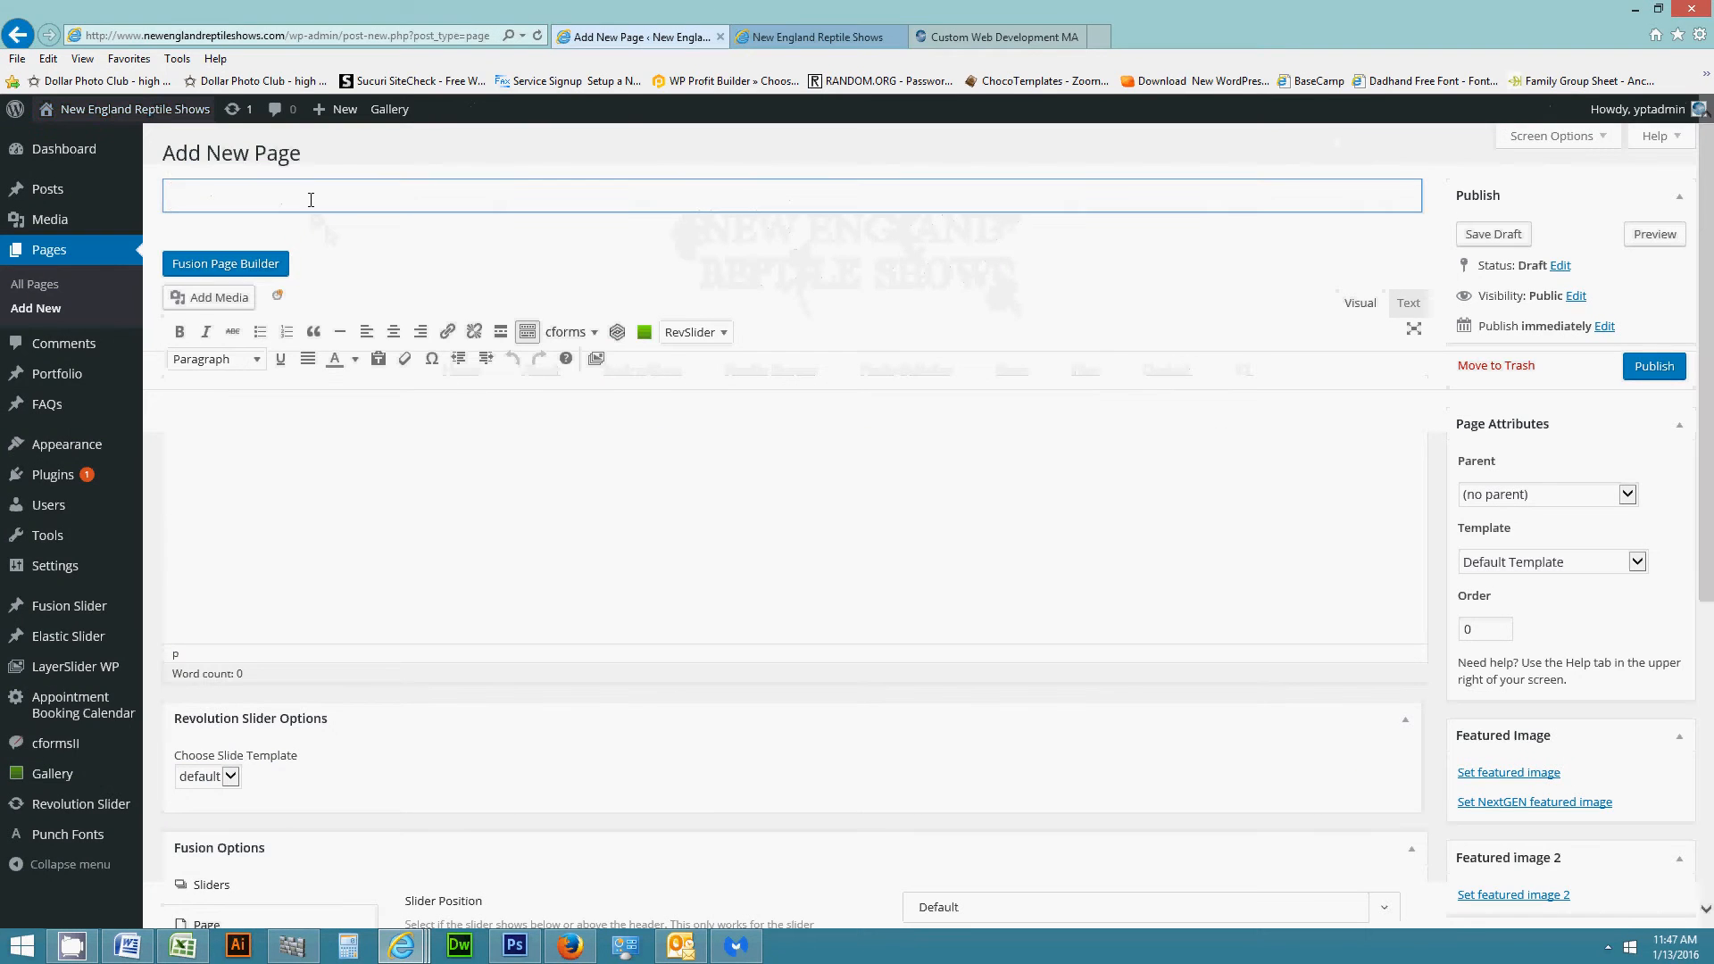
pyautogui.write('test')
pyautogui.click(234, 450)
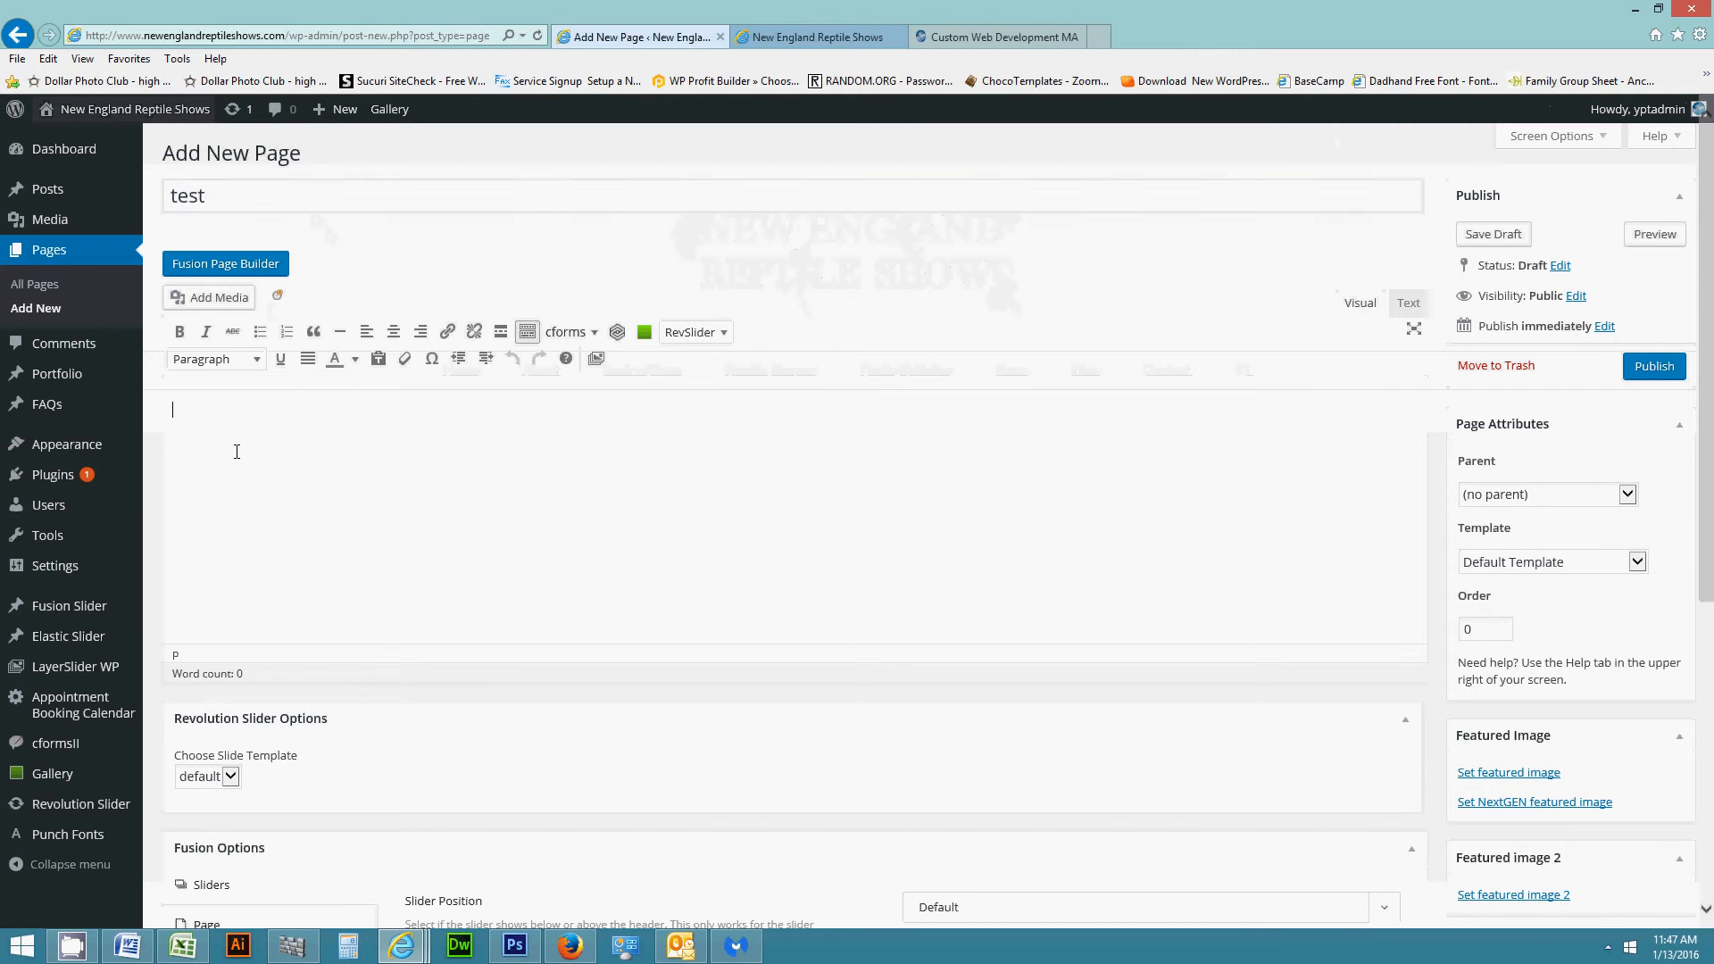
pyautogui.moveTo(238, 434); pyautogui.dragTo(173, 412)
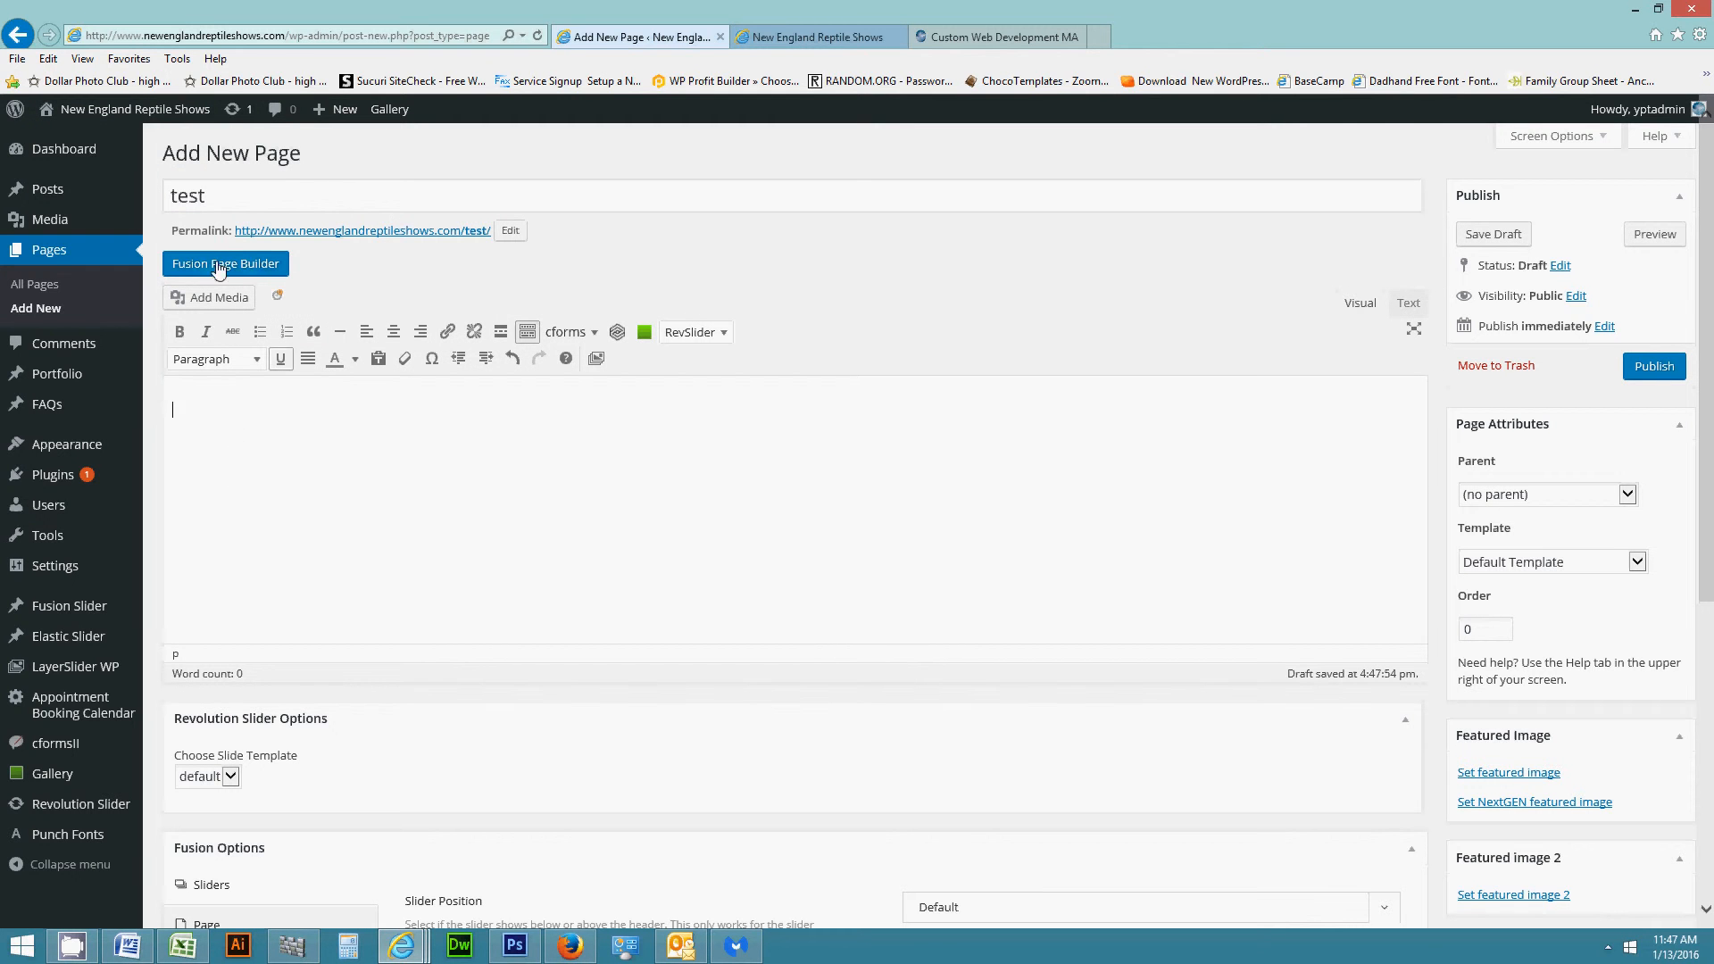
pyautogui.click(1651, 367)
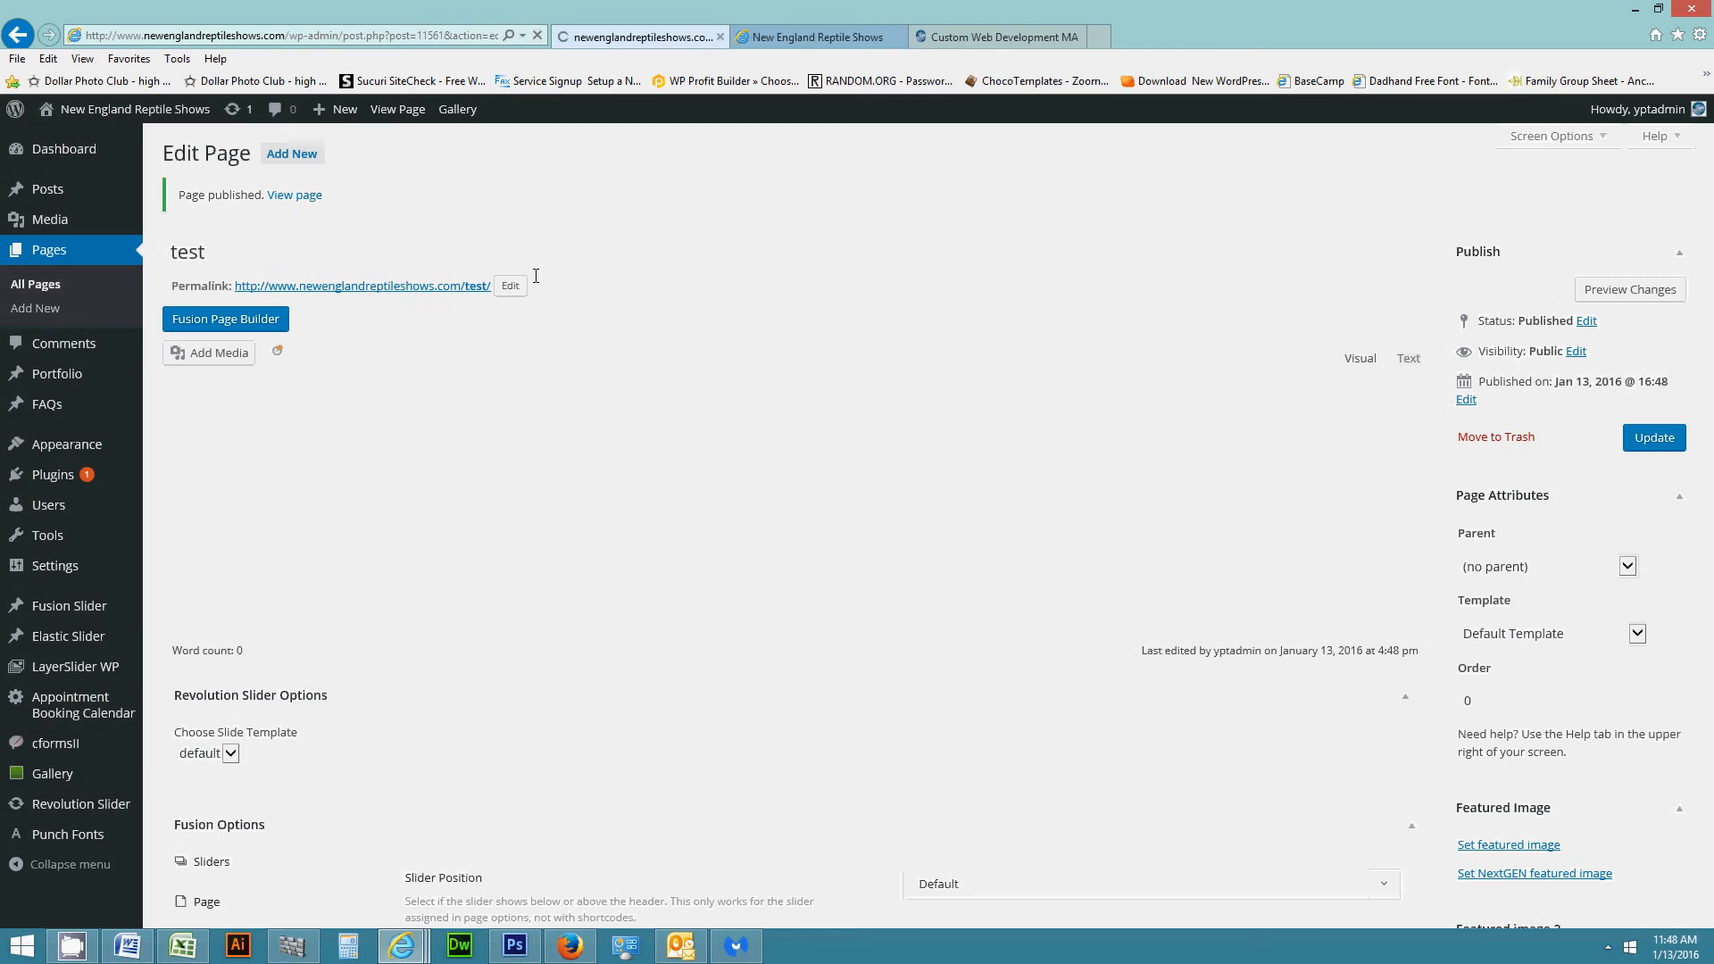
# Switch to the Fusion Page Builder and add a full width container holding a 2/3 column followed by a 1/3 column.
pyautogui.click(216, 324)
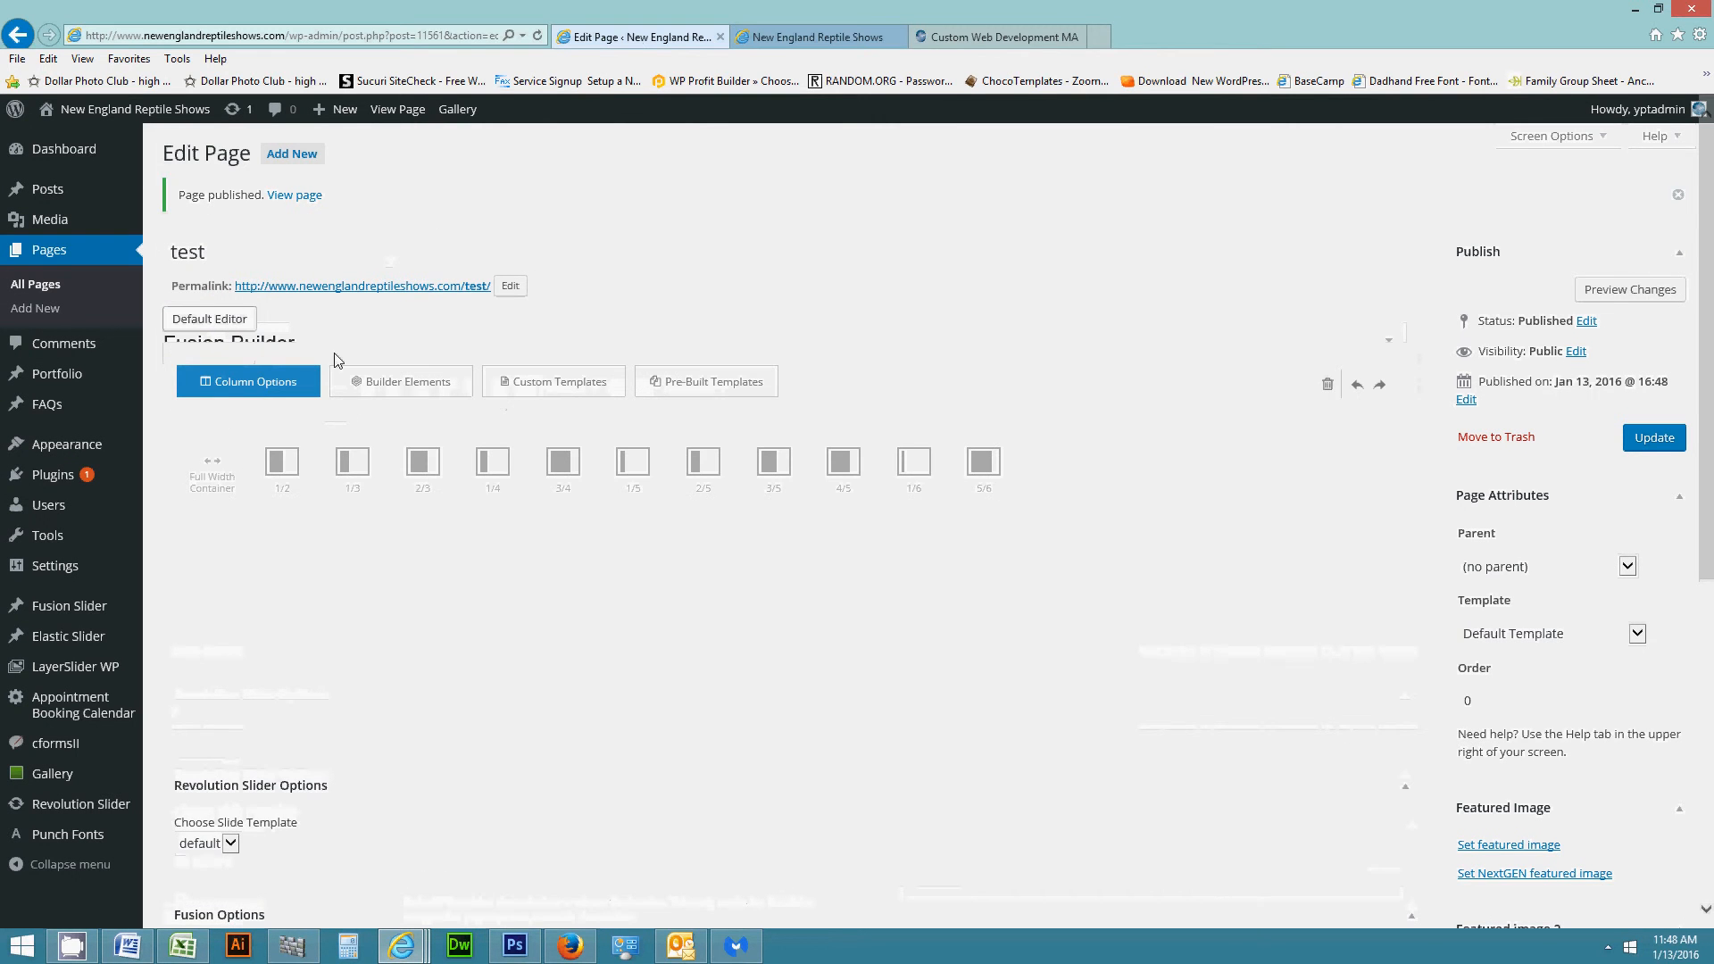
pyautogui.click(216, 472)
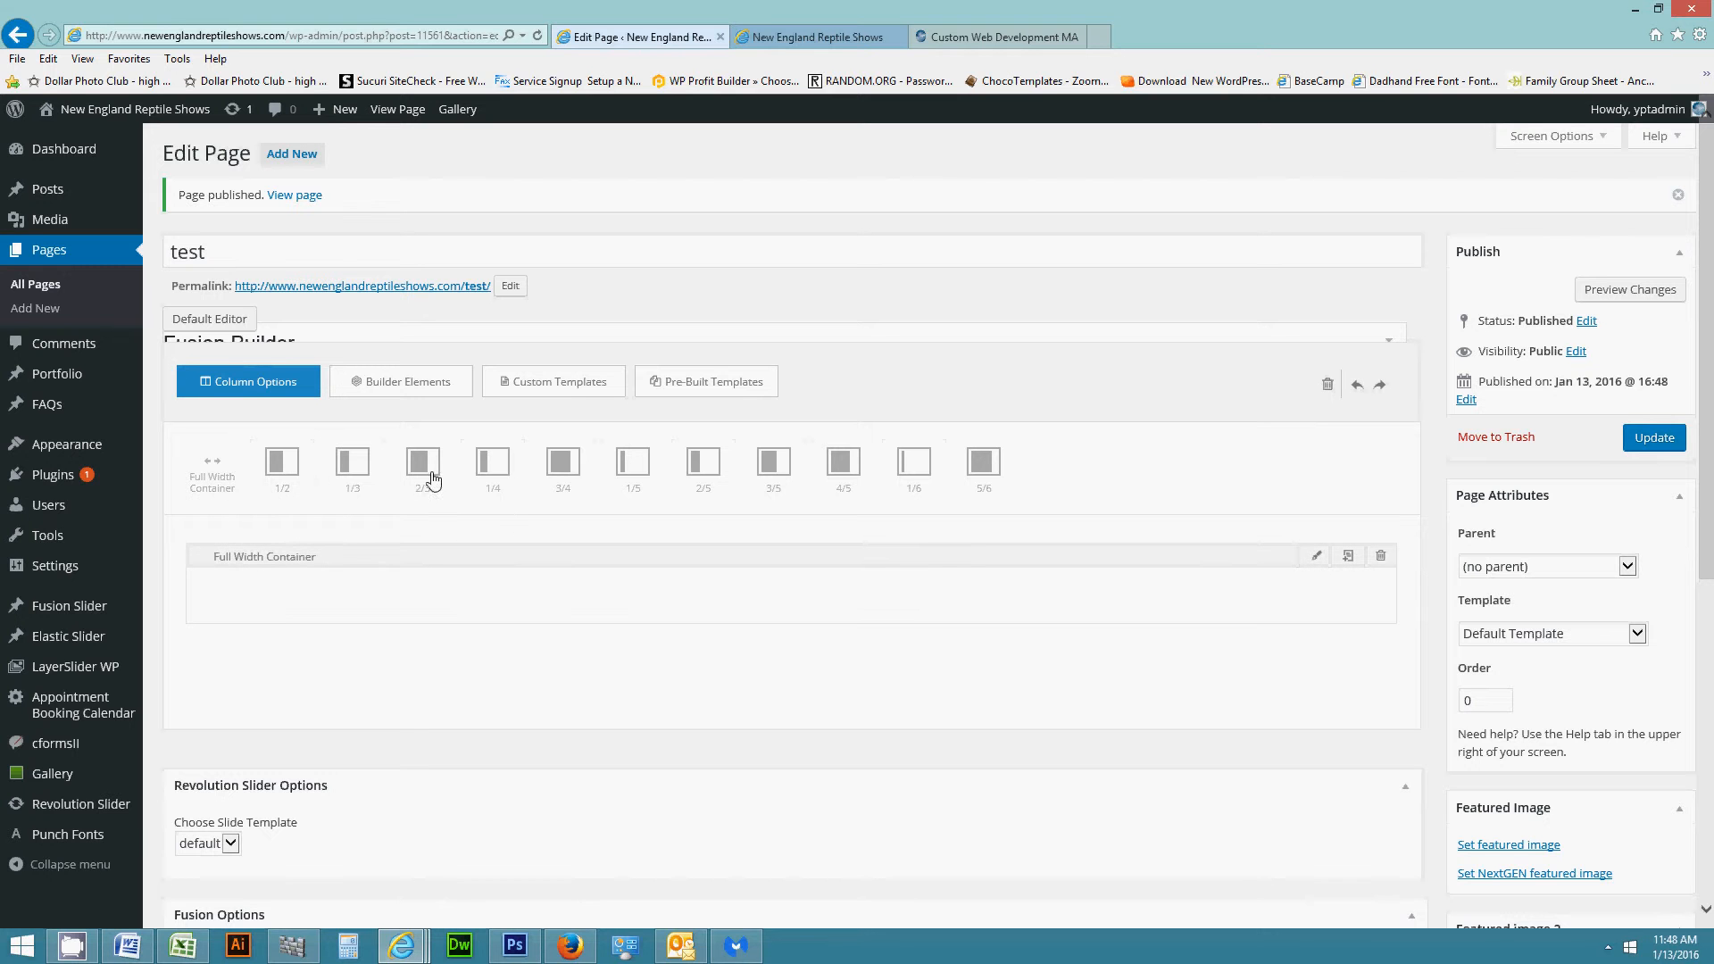
pyautogui.moveTo(425, 480); pyautogui.dragTo(363, 599)
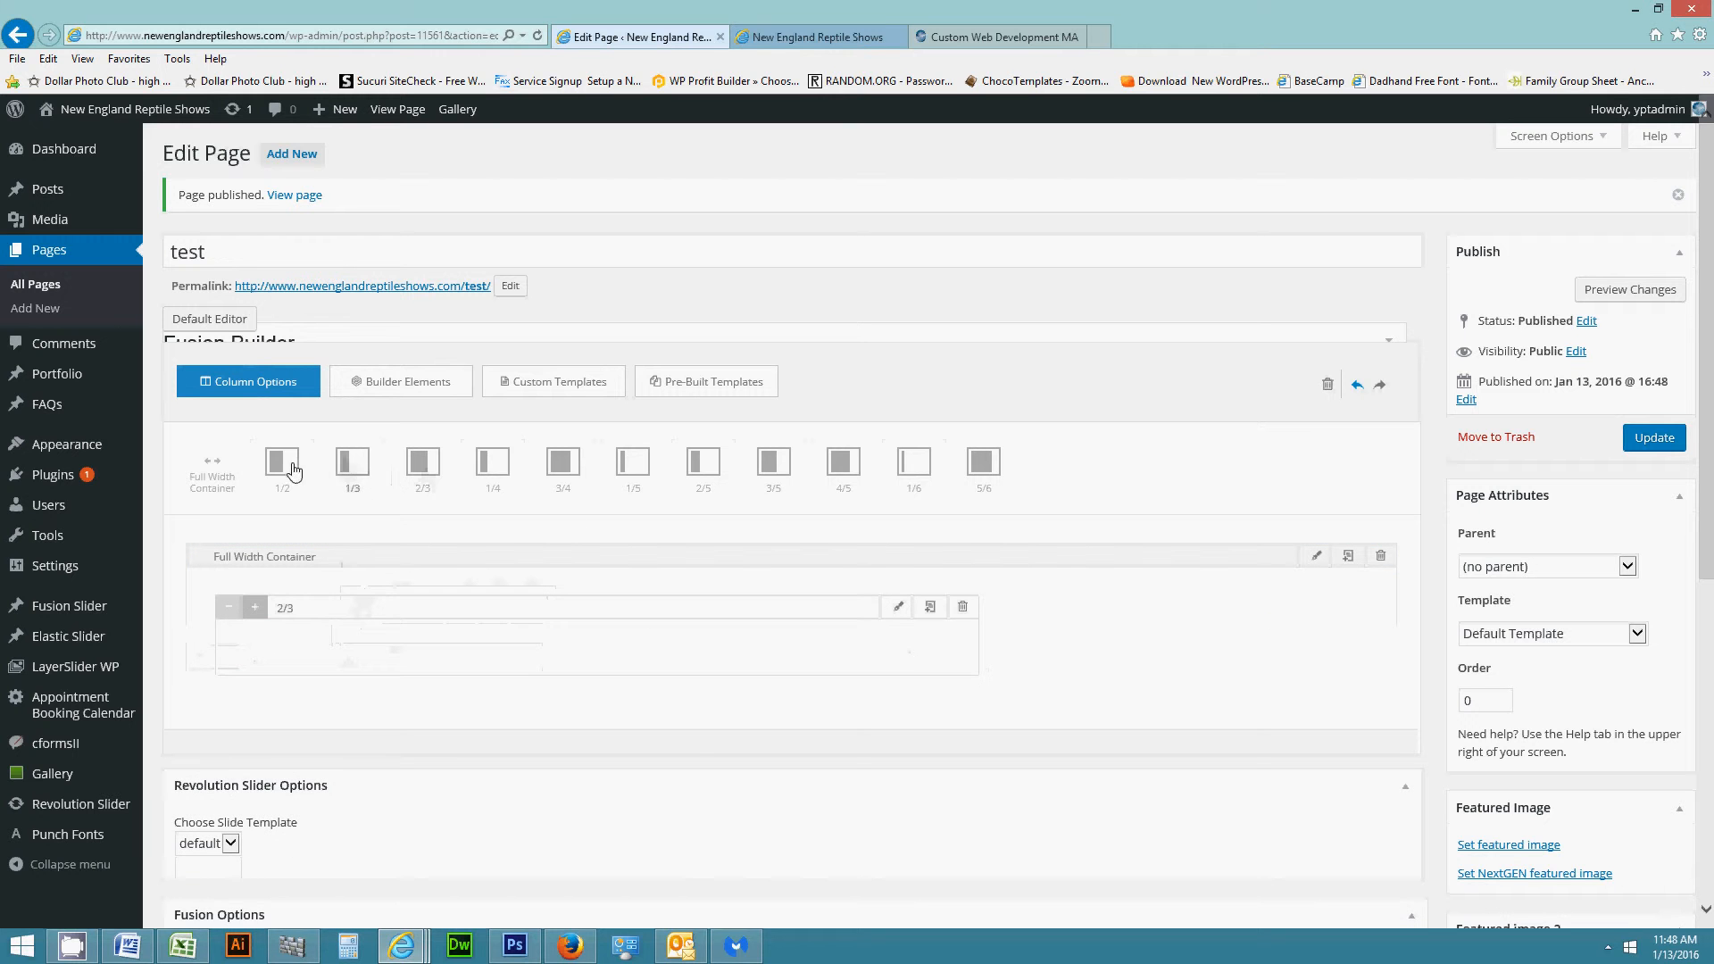
pyautogui.moveTo(357, 464); pyautogui.dragTo(1063, 625)
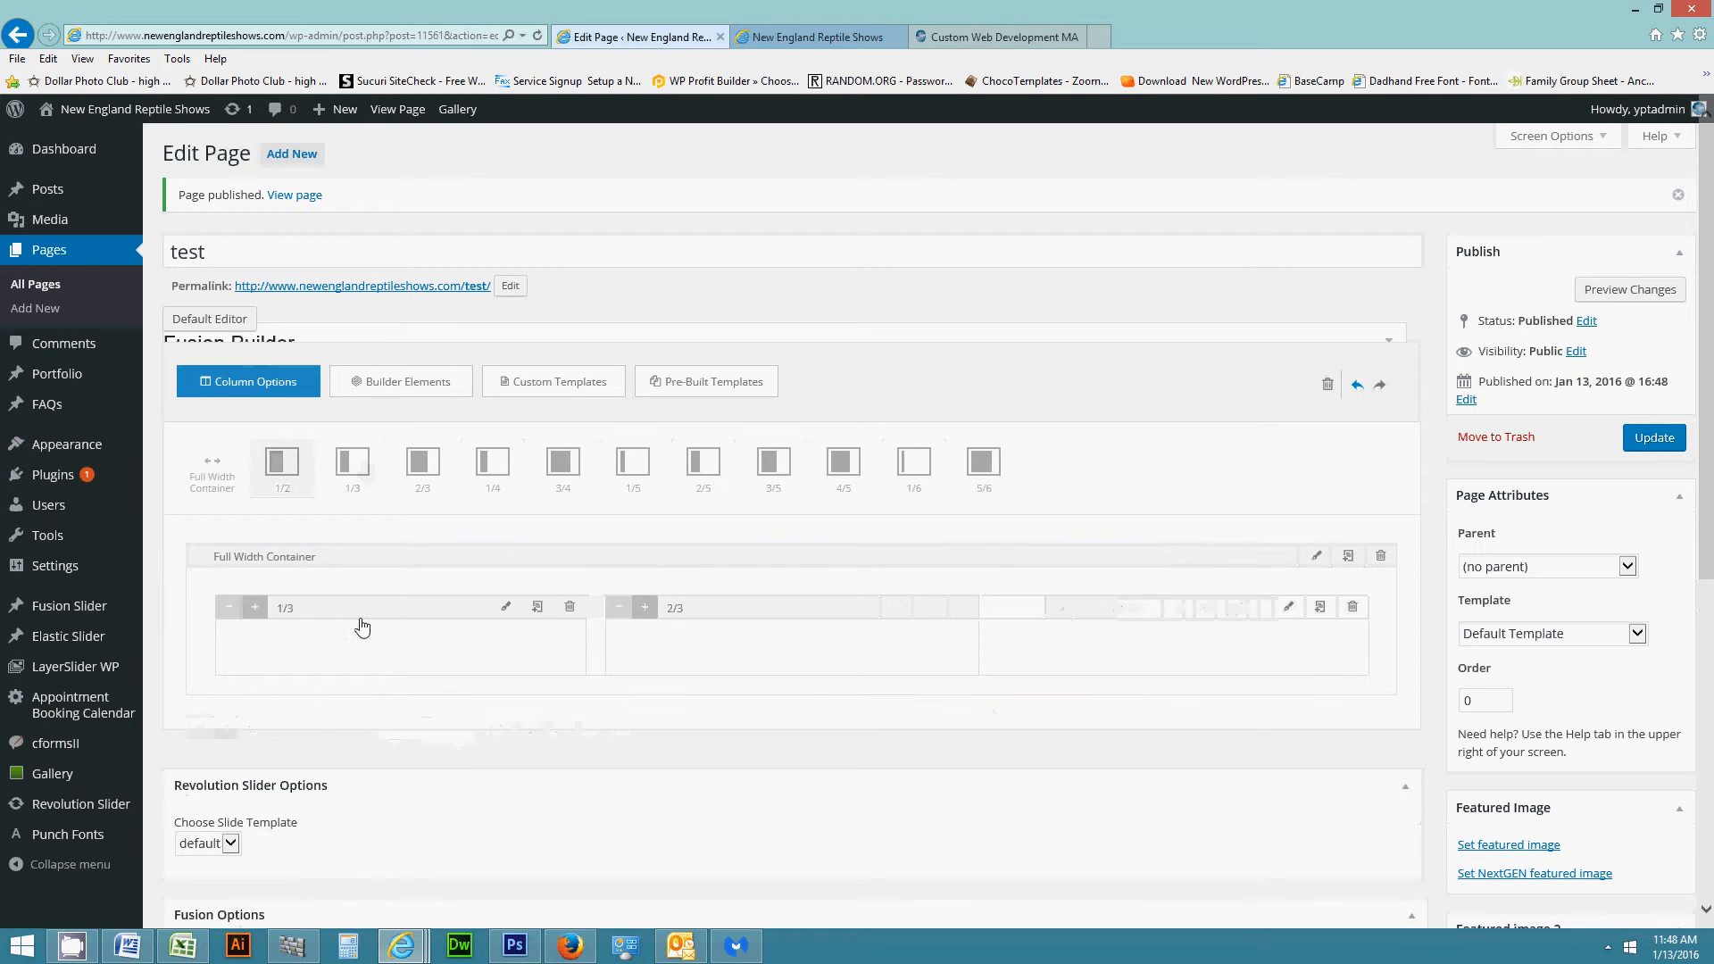
pyautogui.moveTo(384, 617); pyautogui.dragTo(242, 610)
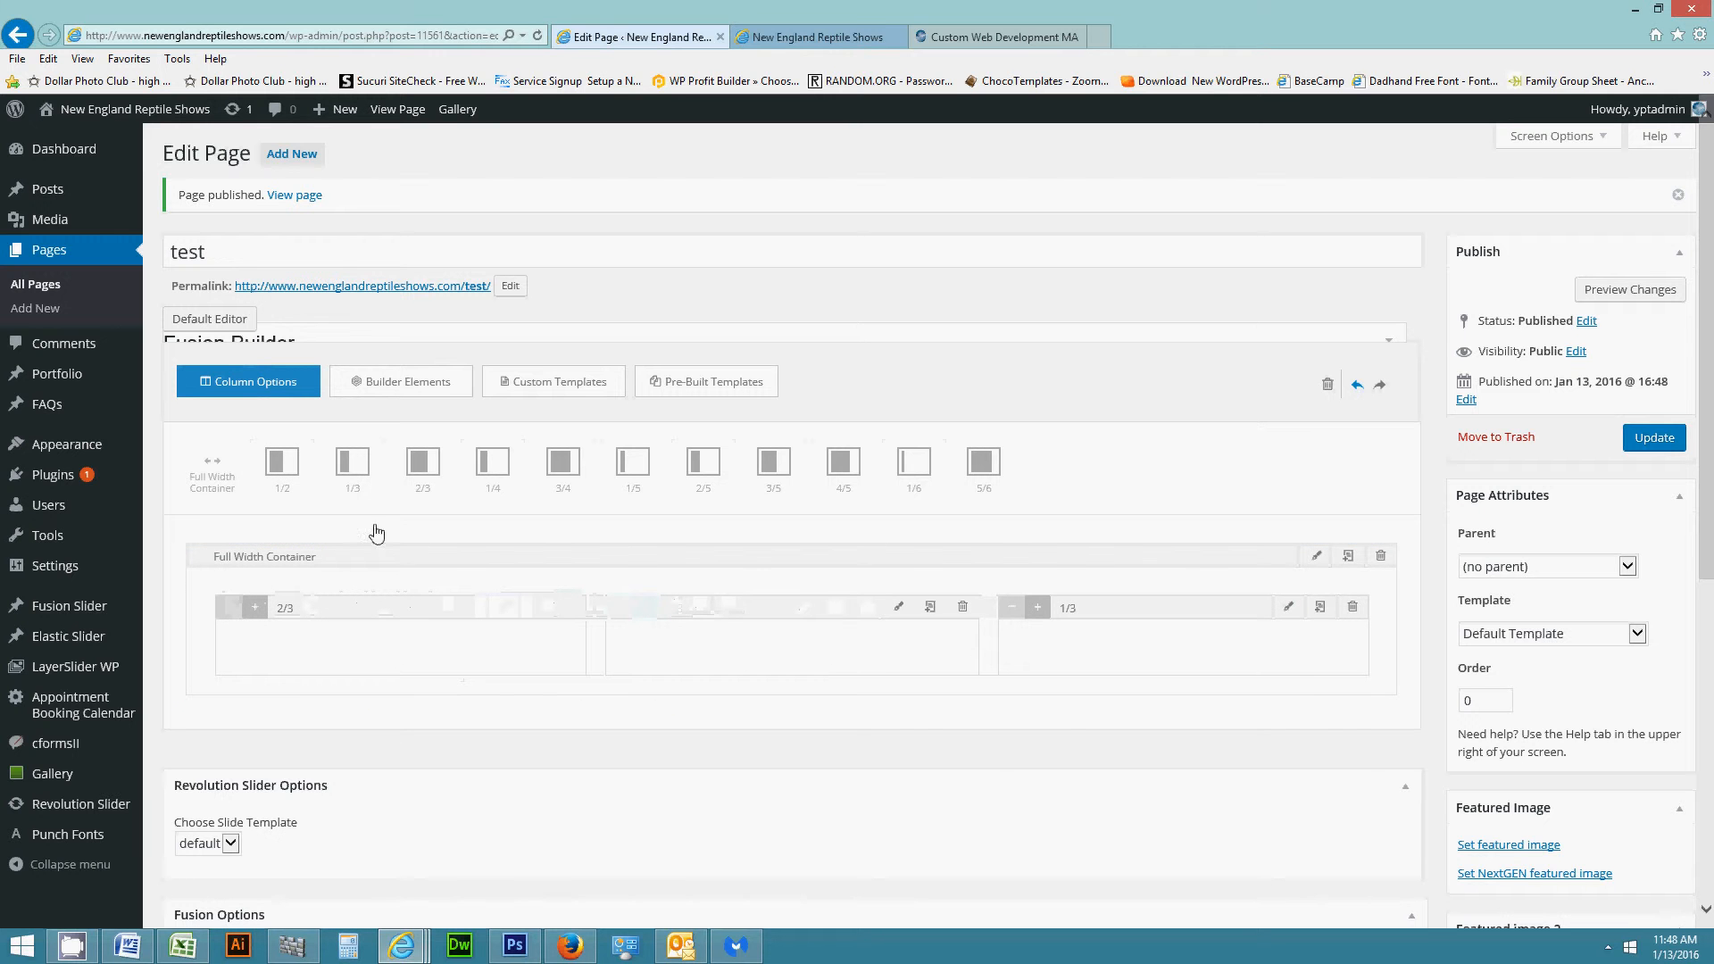
# Add a Text Block element and place it inside the 2/3 column.
pyautogui.click(381, 389)
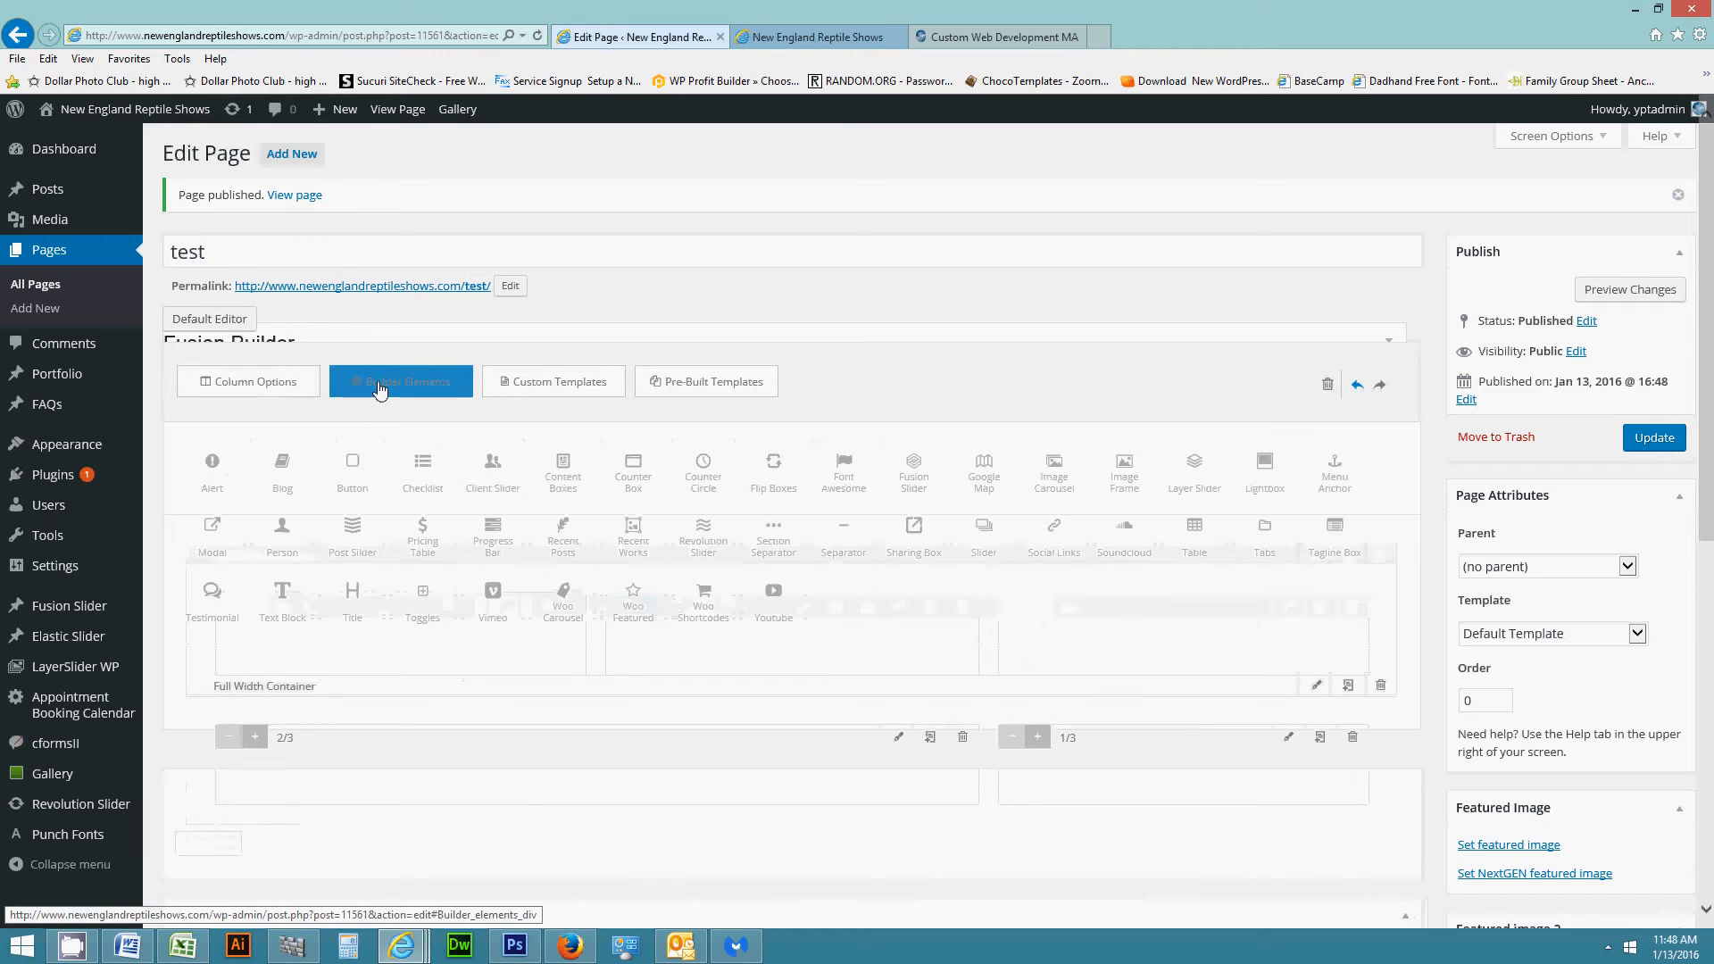
pyautogui.click(282, 596)
pyautogui.scroll(-3, 748, 782)
pyautogui.scroll(-3, 749, 781)
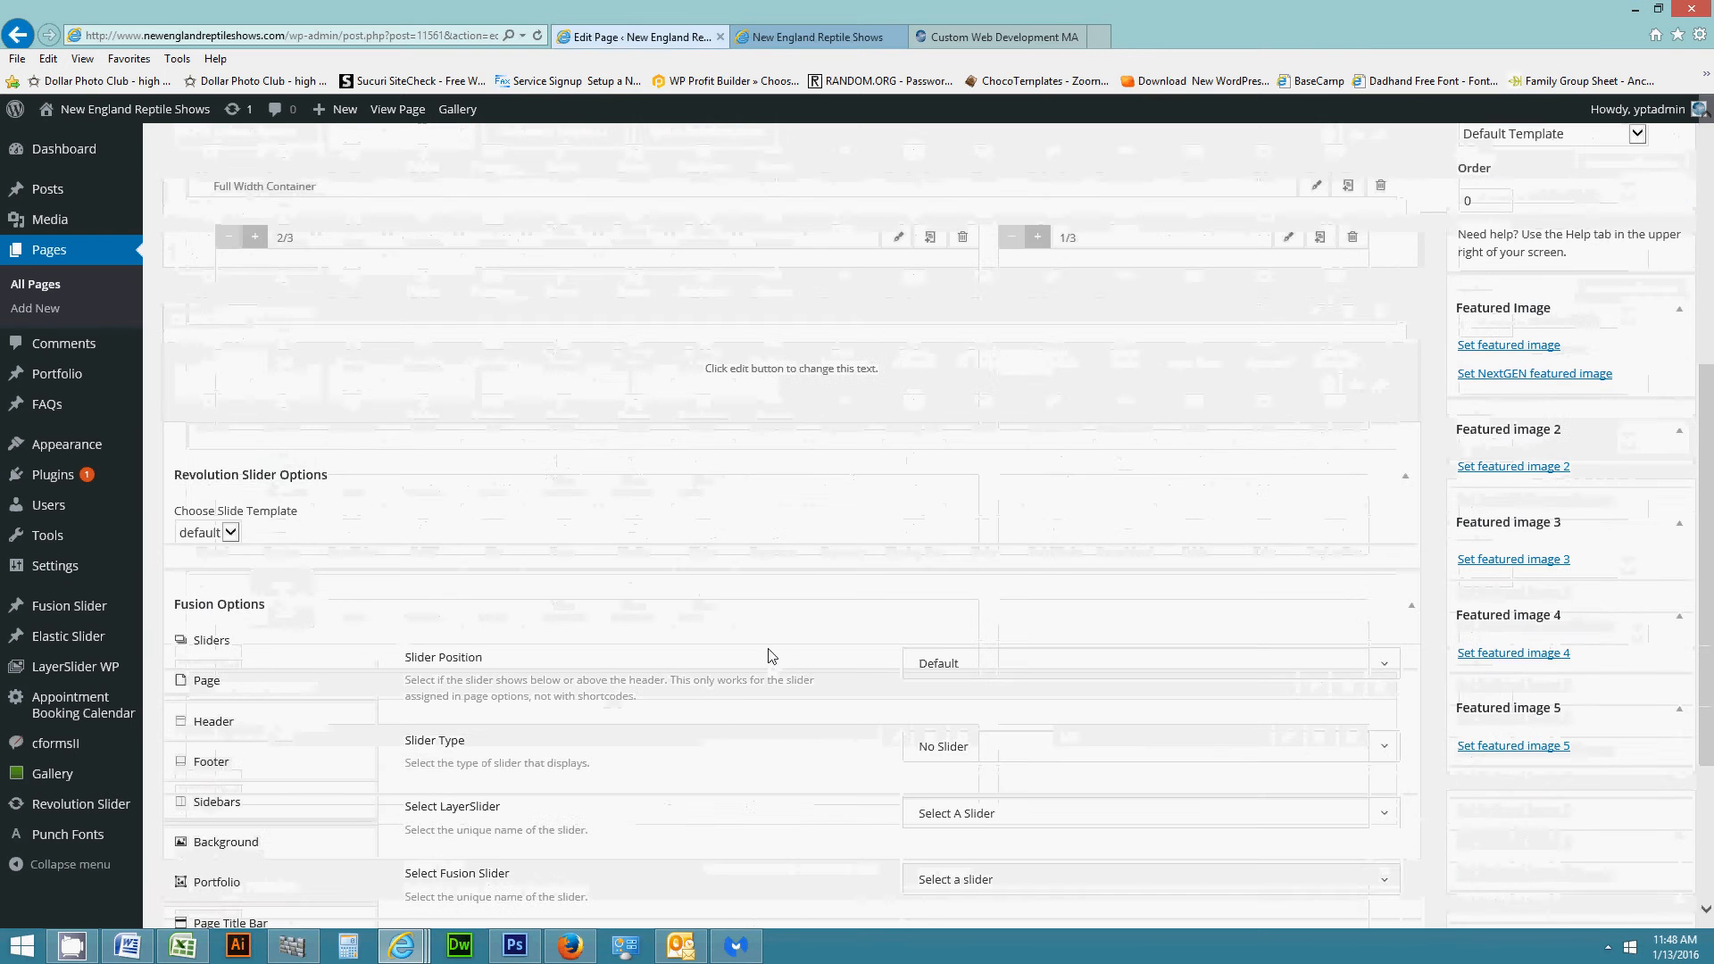
pyautogui.scroll(3, 768, 509)
pyautogui.moveTo(748, 632); pyautogui.dragTo(563, 540)
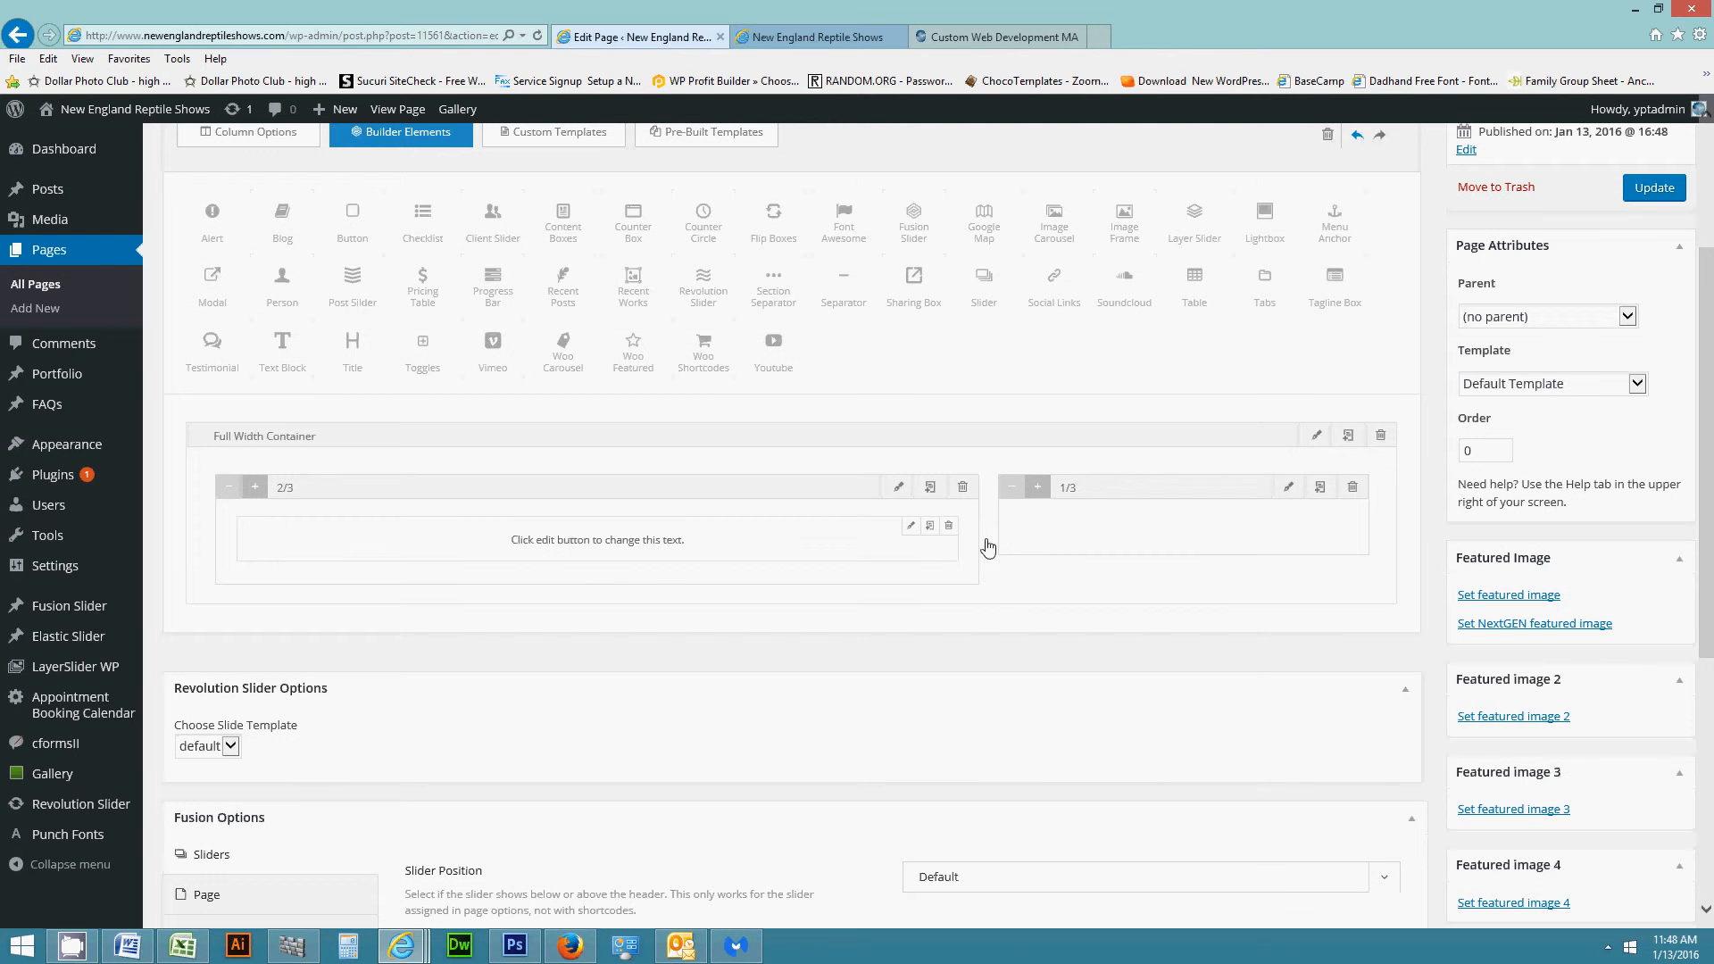
# Open the 2/3 column's text block, view the link settings for "change this text." and close without adding a link.
pyautogui.click(909, 527)
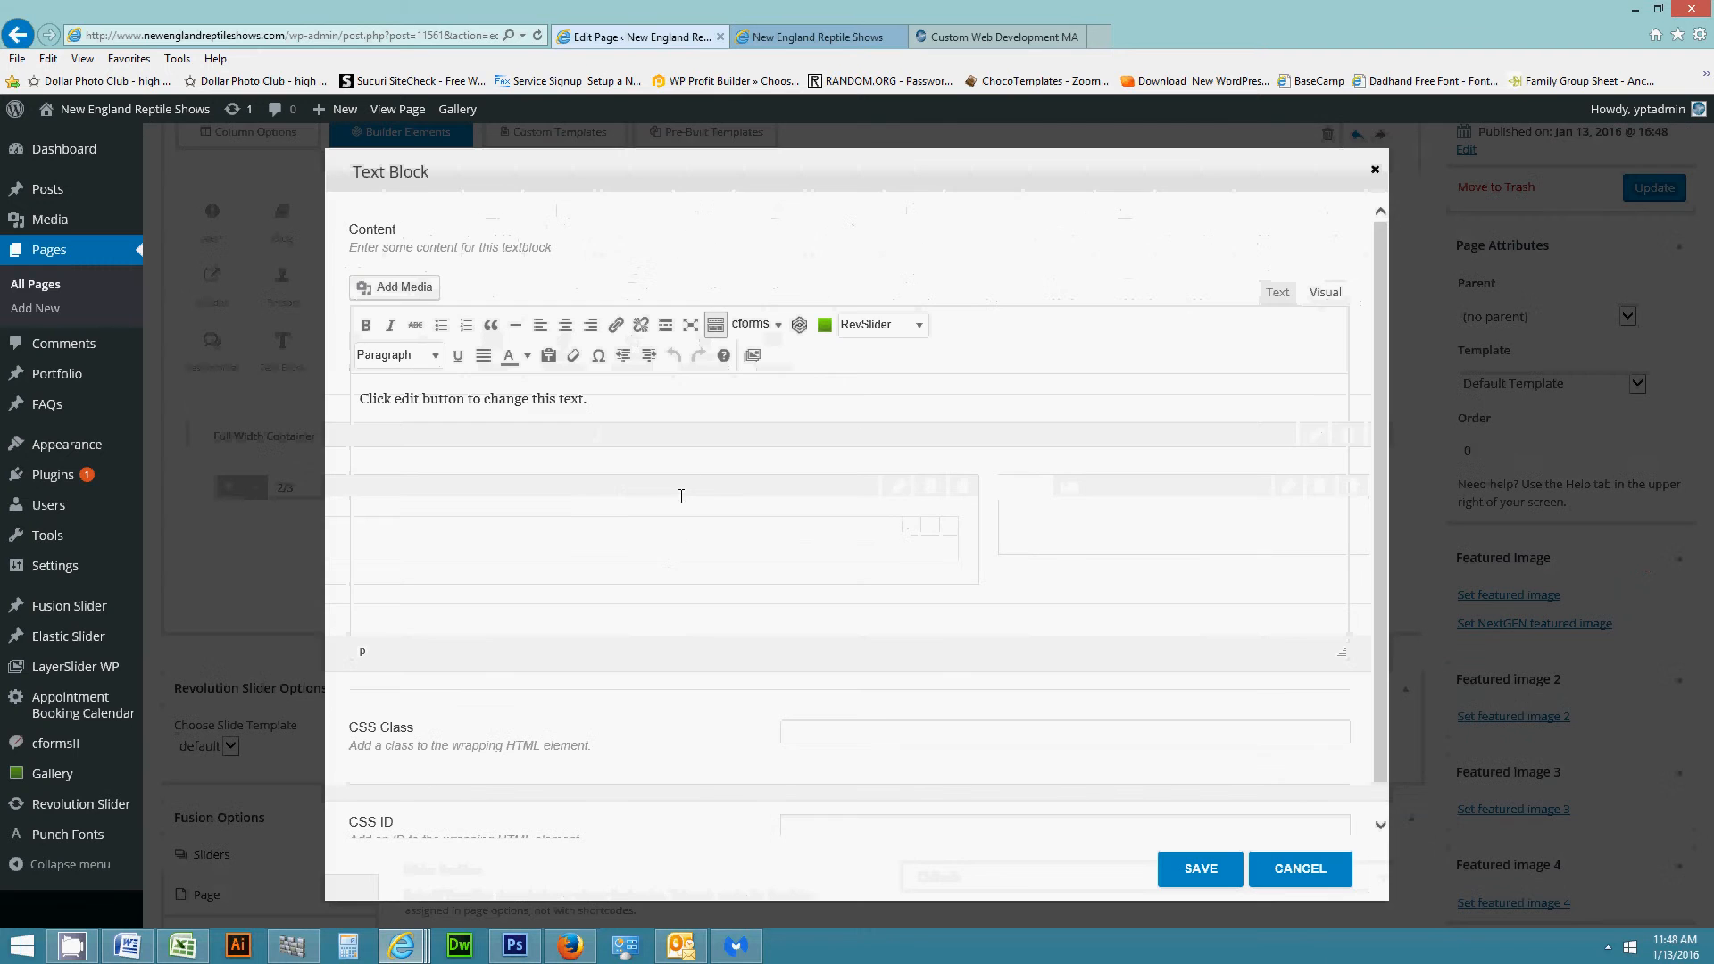
pyautogui.moveTo(622, 411); pyautogui.dragTo(329, 386)
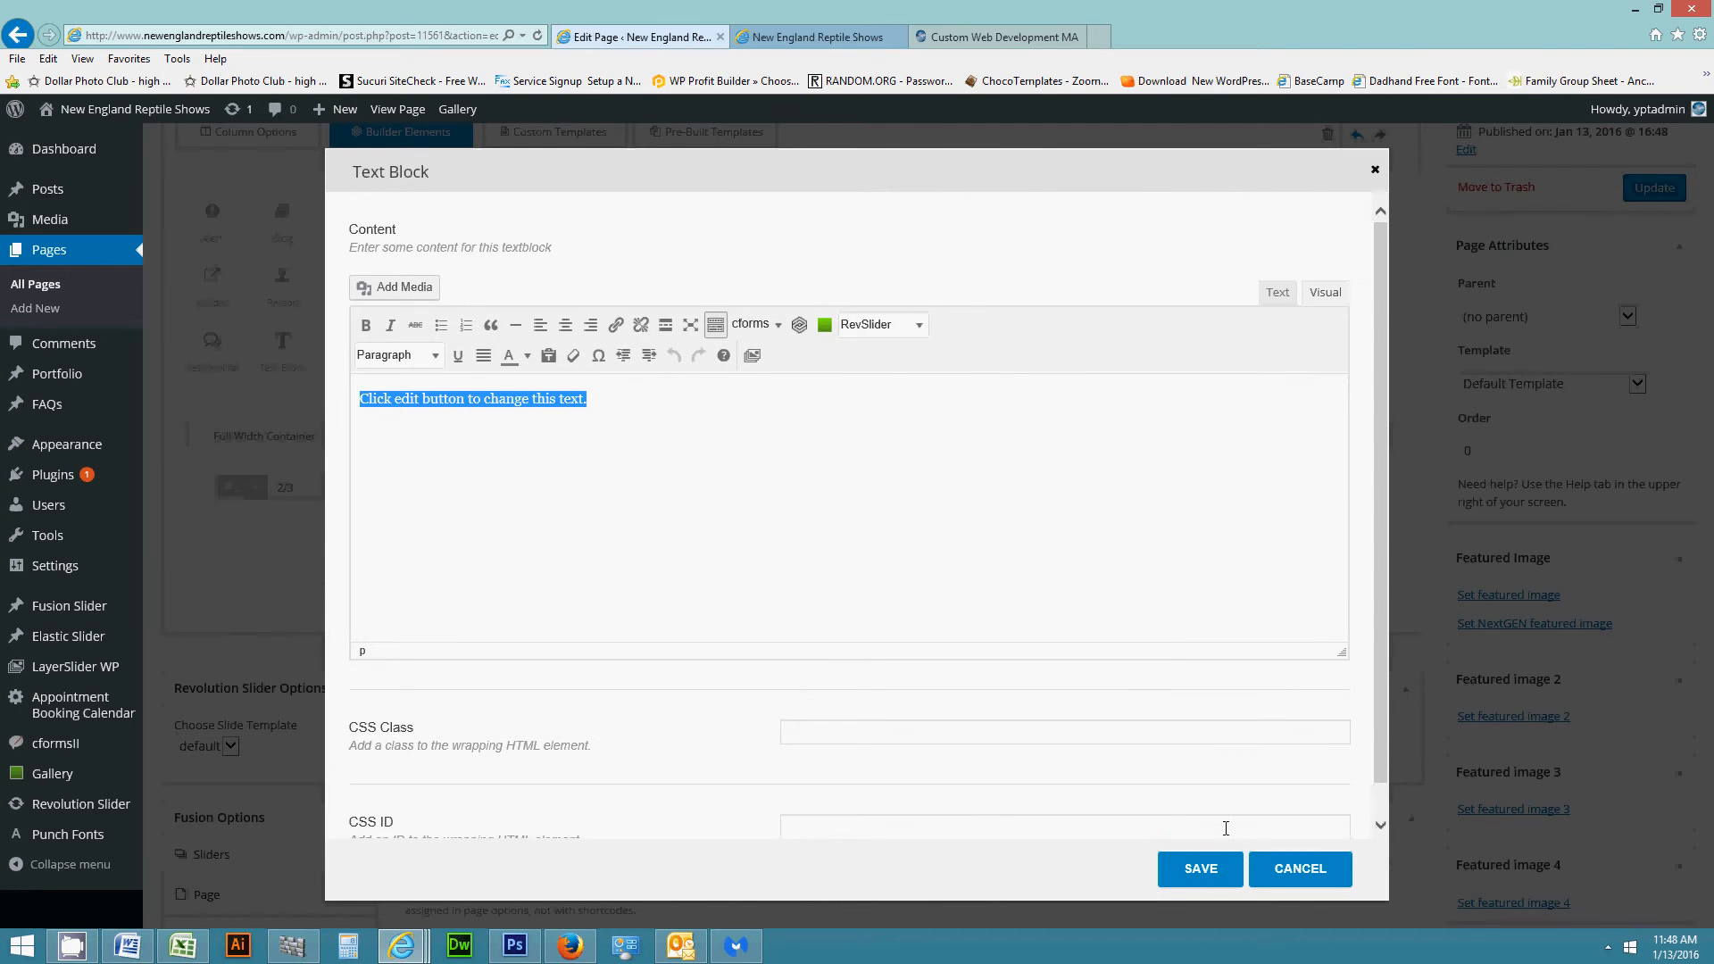
pyautogui.click(600, 406)
pyautogui.moveTo(586, 399); pyautogui.dragTo(501, 399)
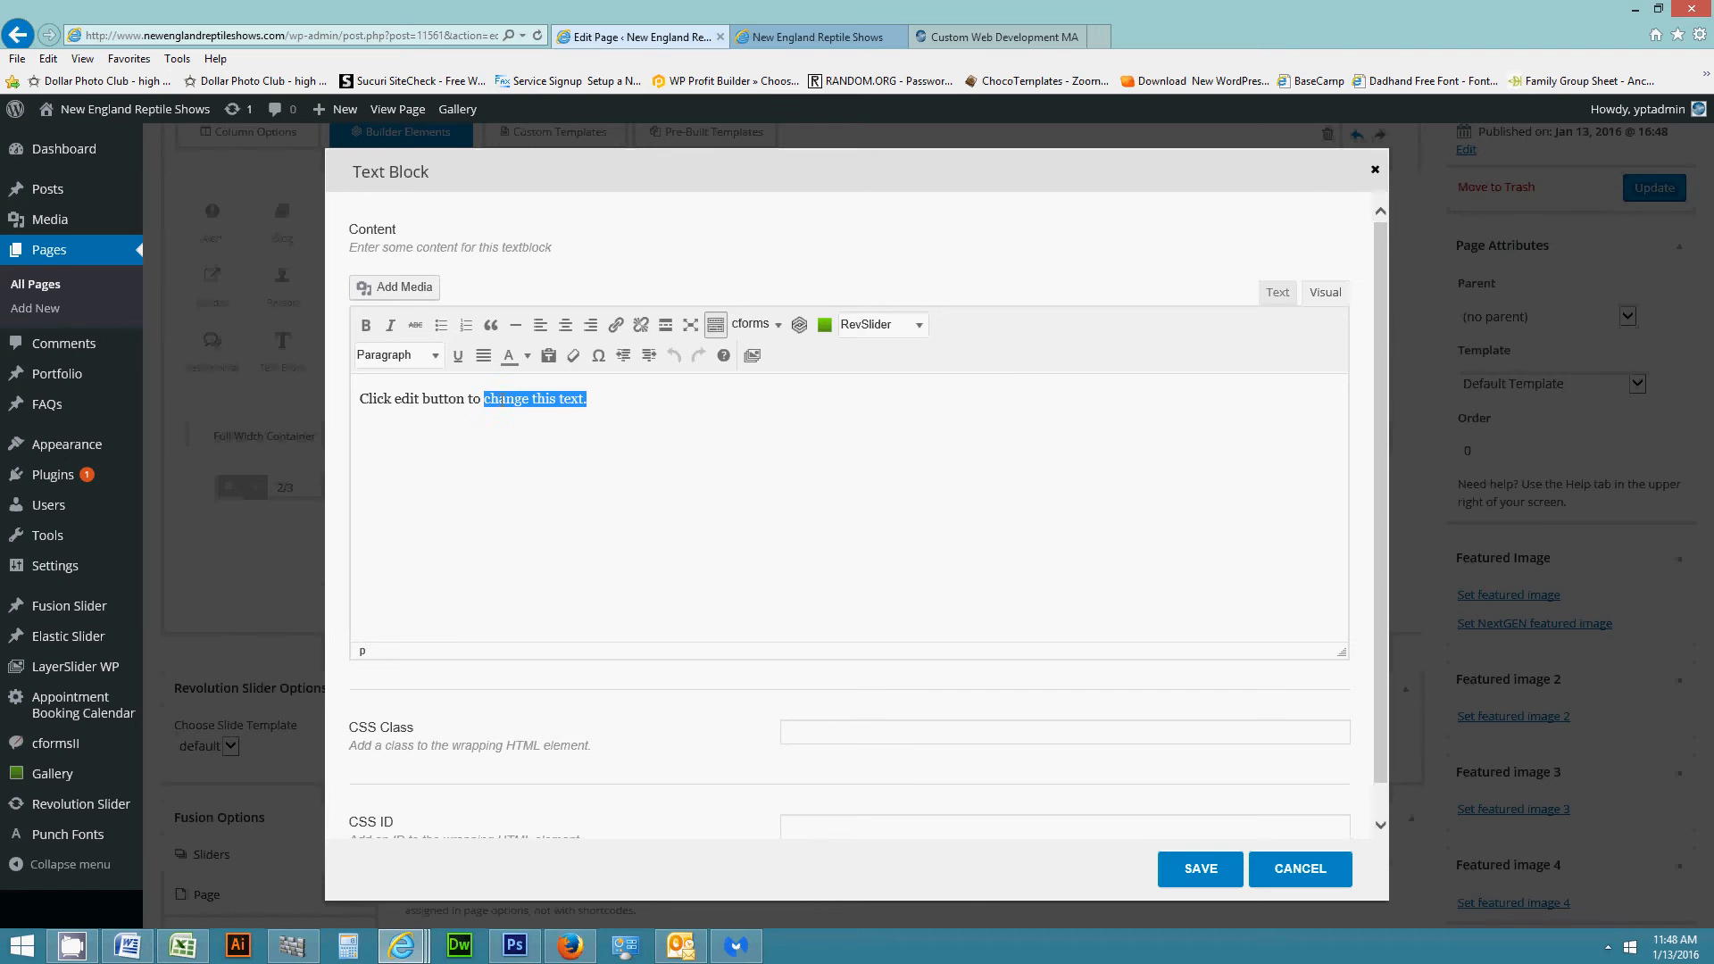
pyautogui.click(616, 326)
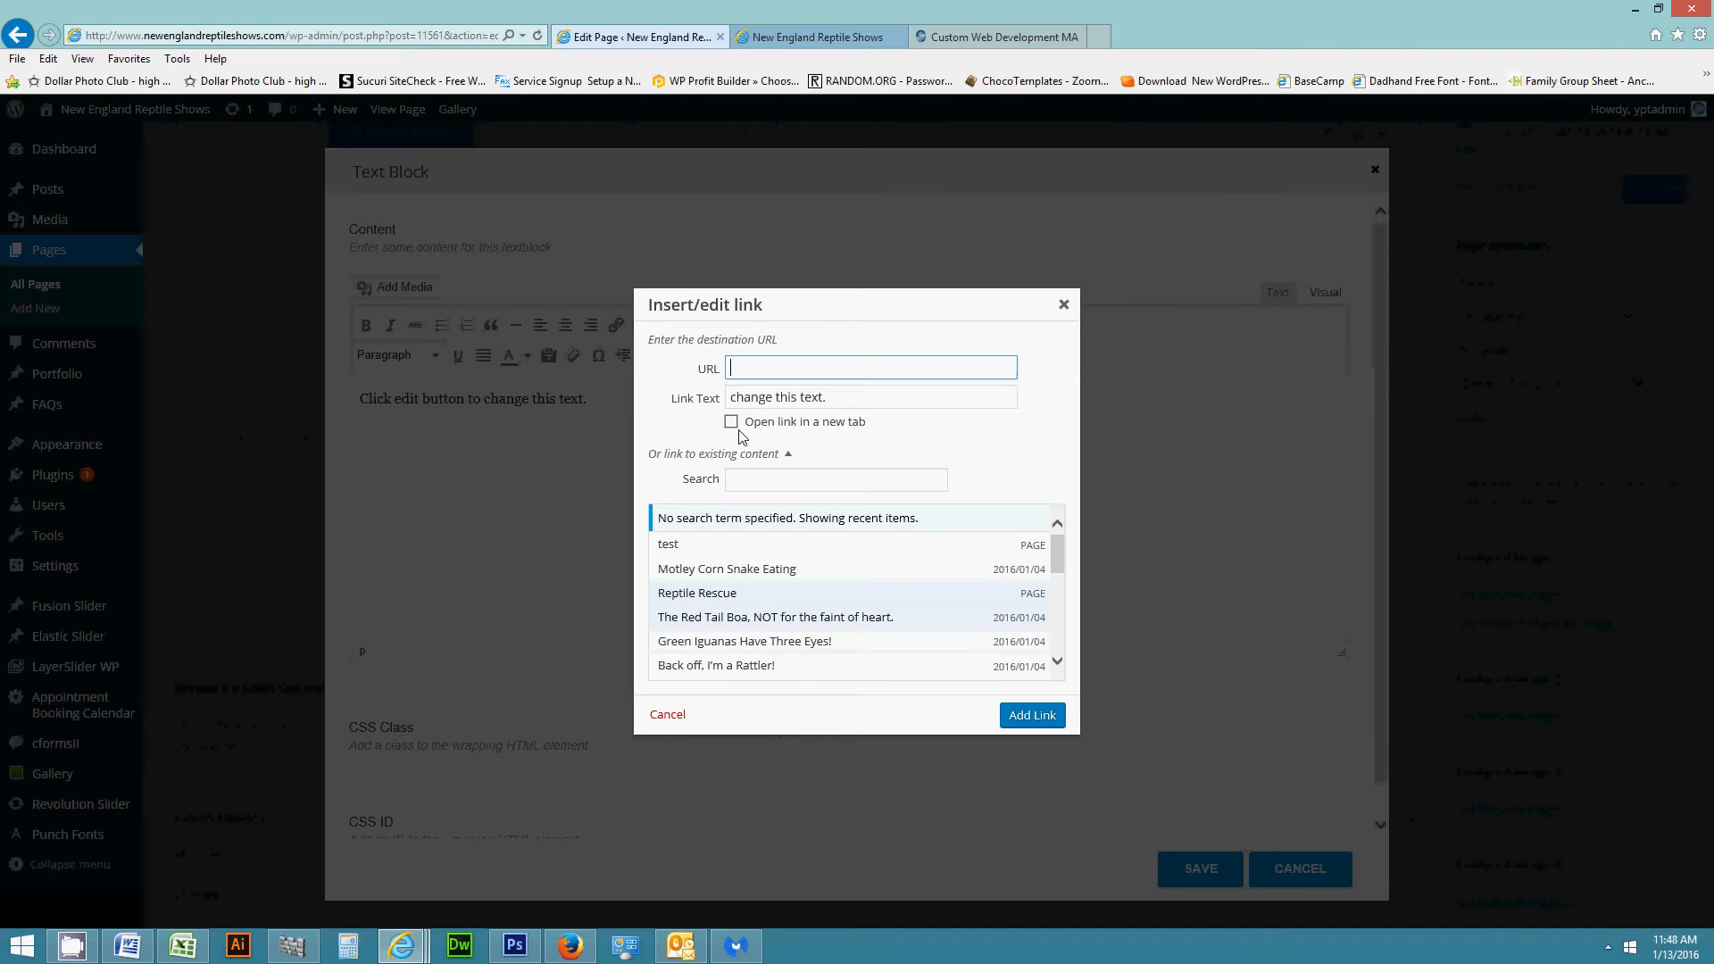
pyautogui.click(1063, 305)
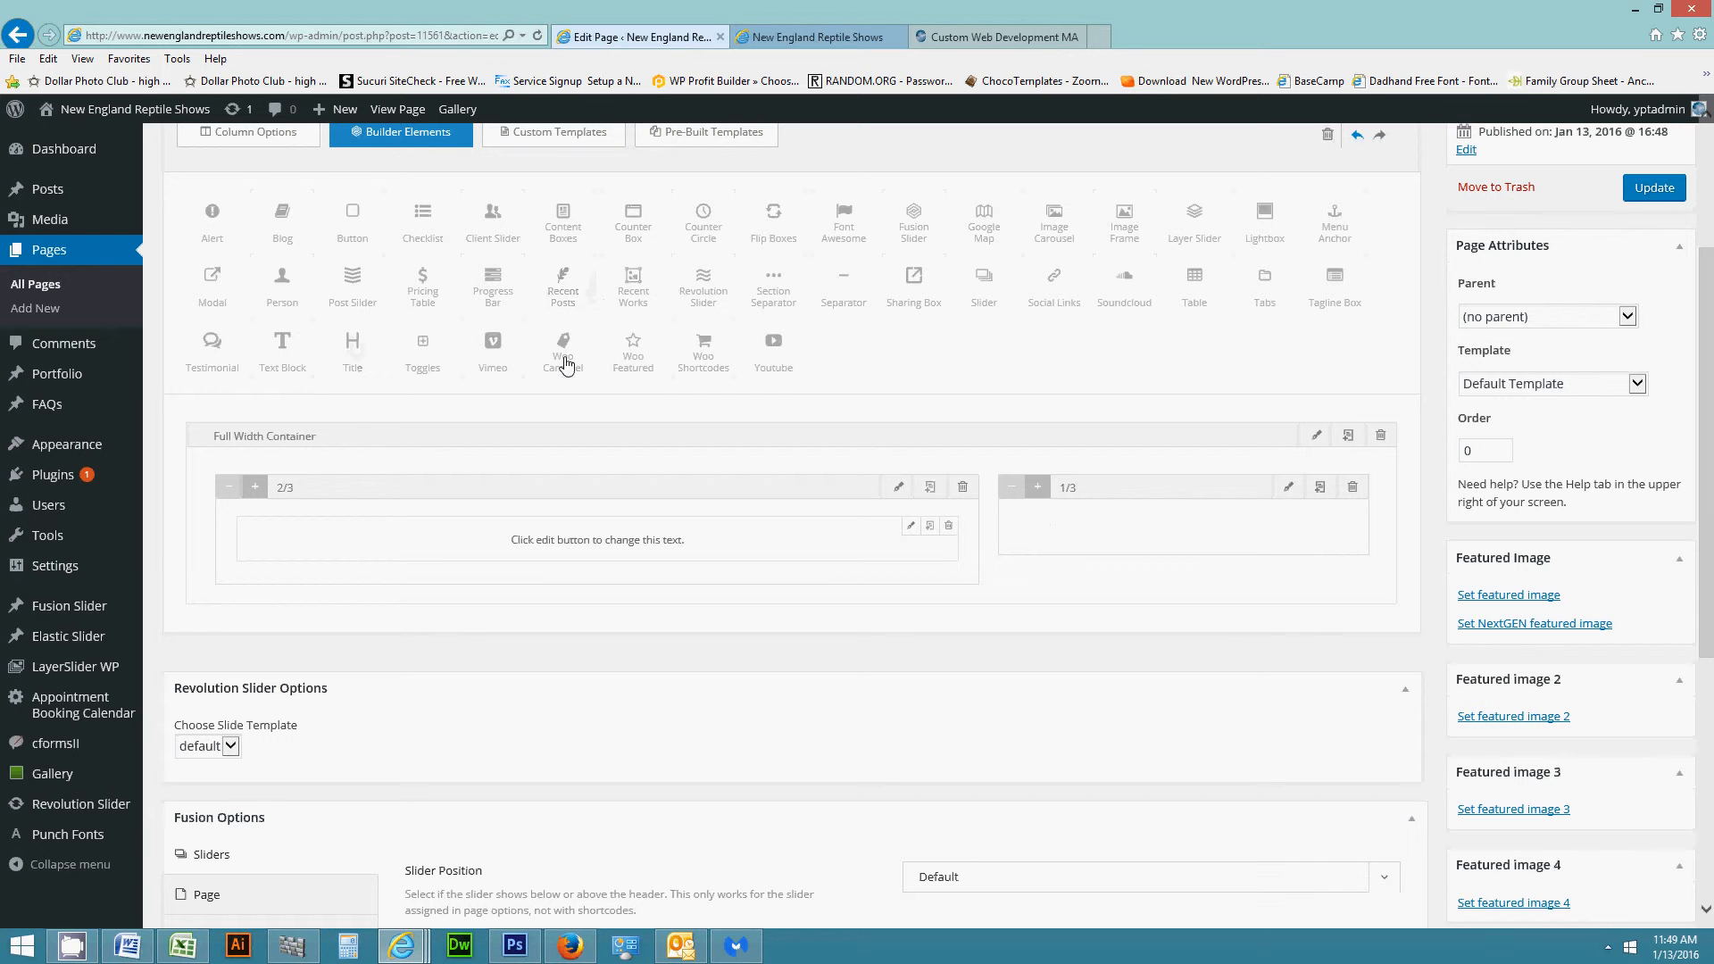
# Add a text block to the 1/3 column, insert the iguana photo 20151210_104825.jpg from the Media Library and save the block.
pyautogui.moveTo(301, 357); pyautogui.dragTo(1063, 543)
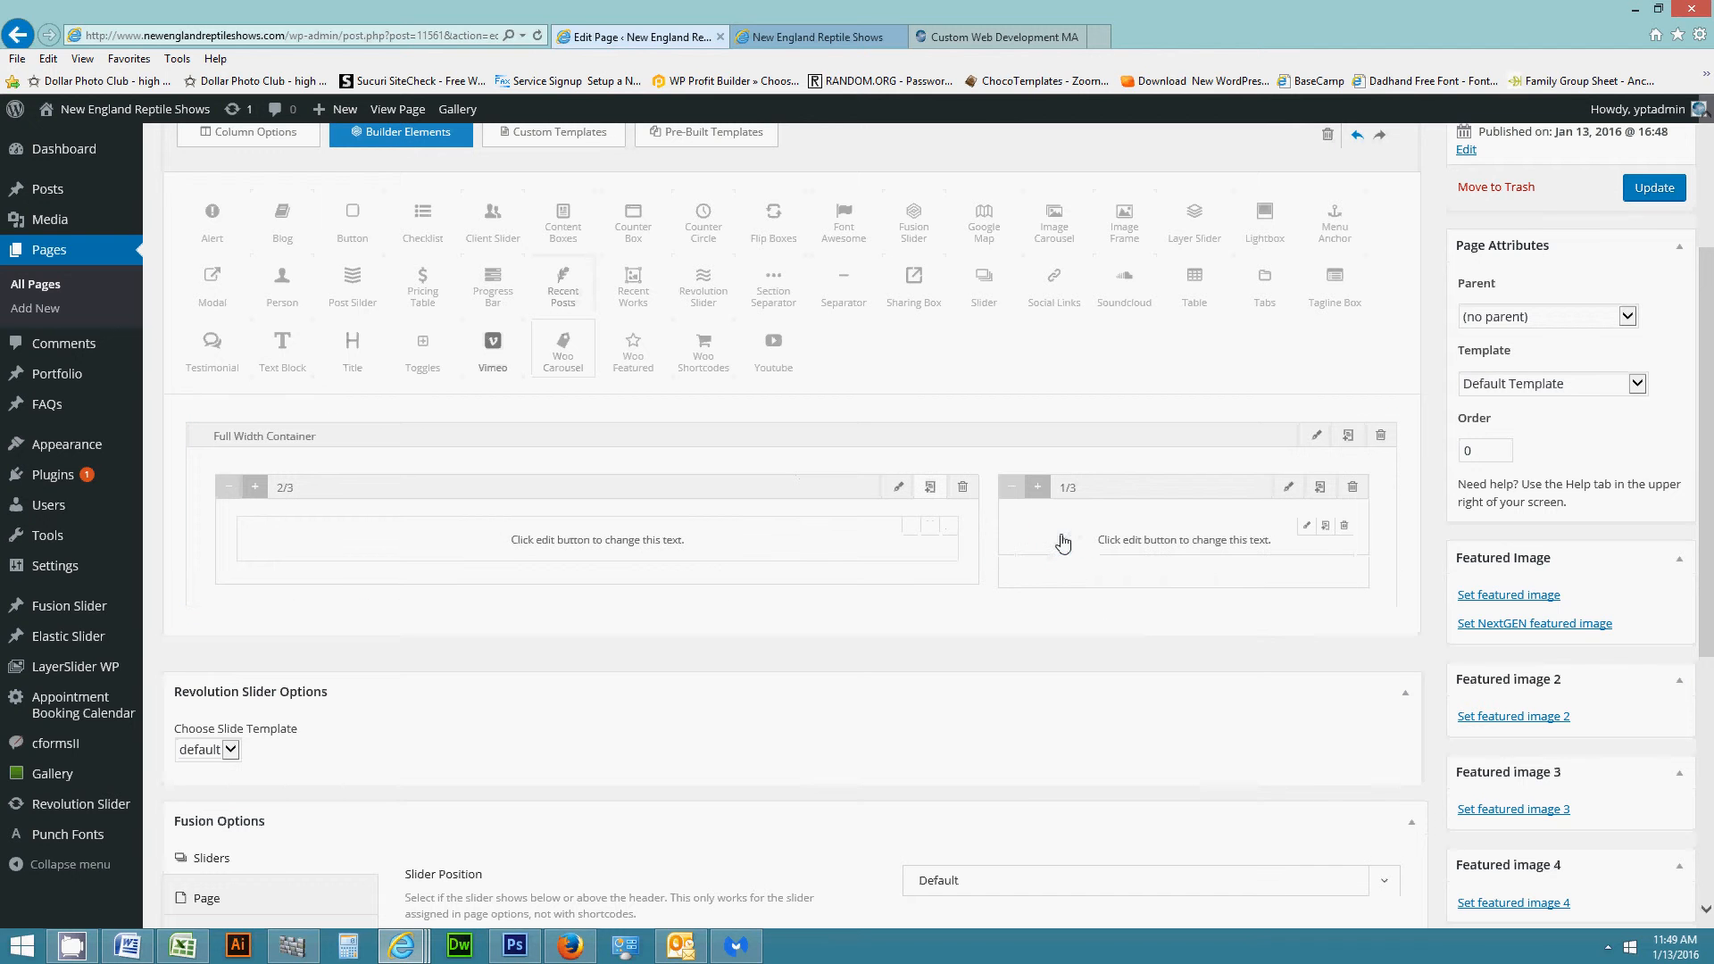
pyautogui.click(1307, 529)
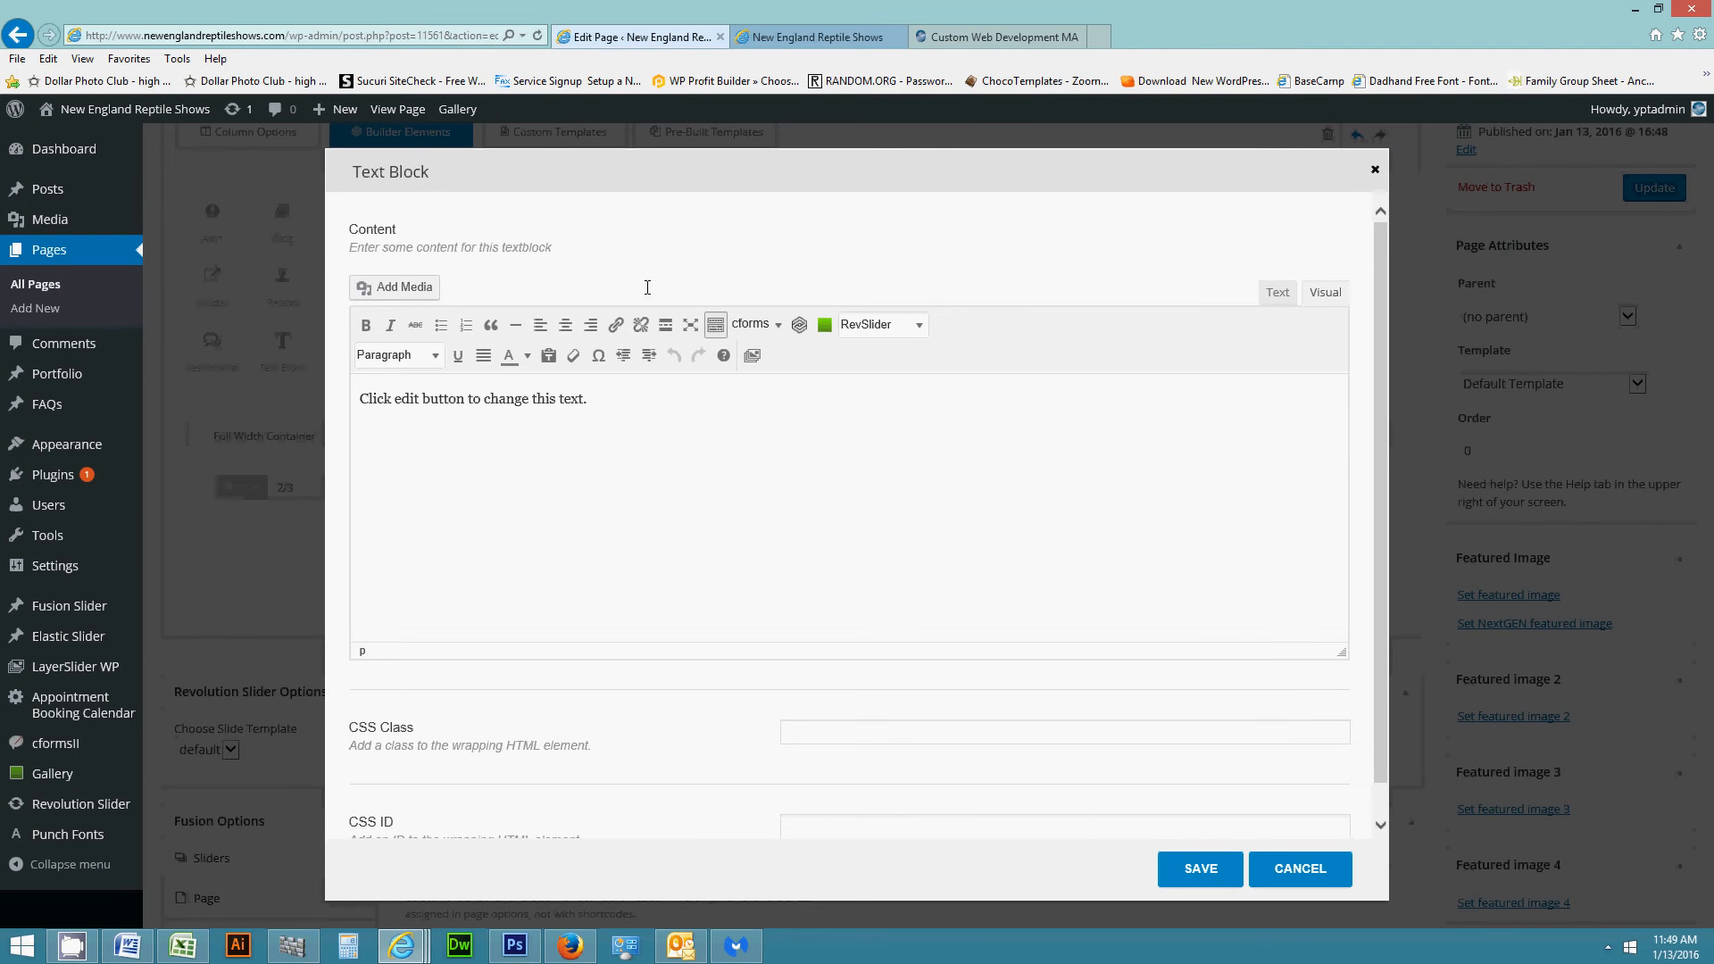
pyautogui.click(408, 288)
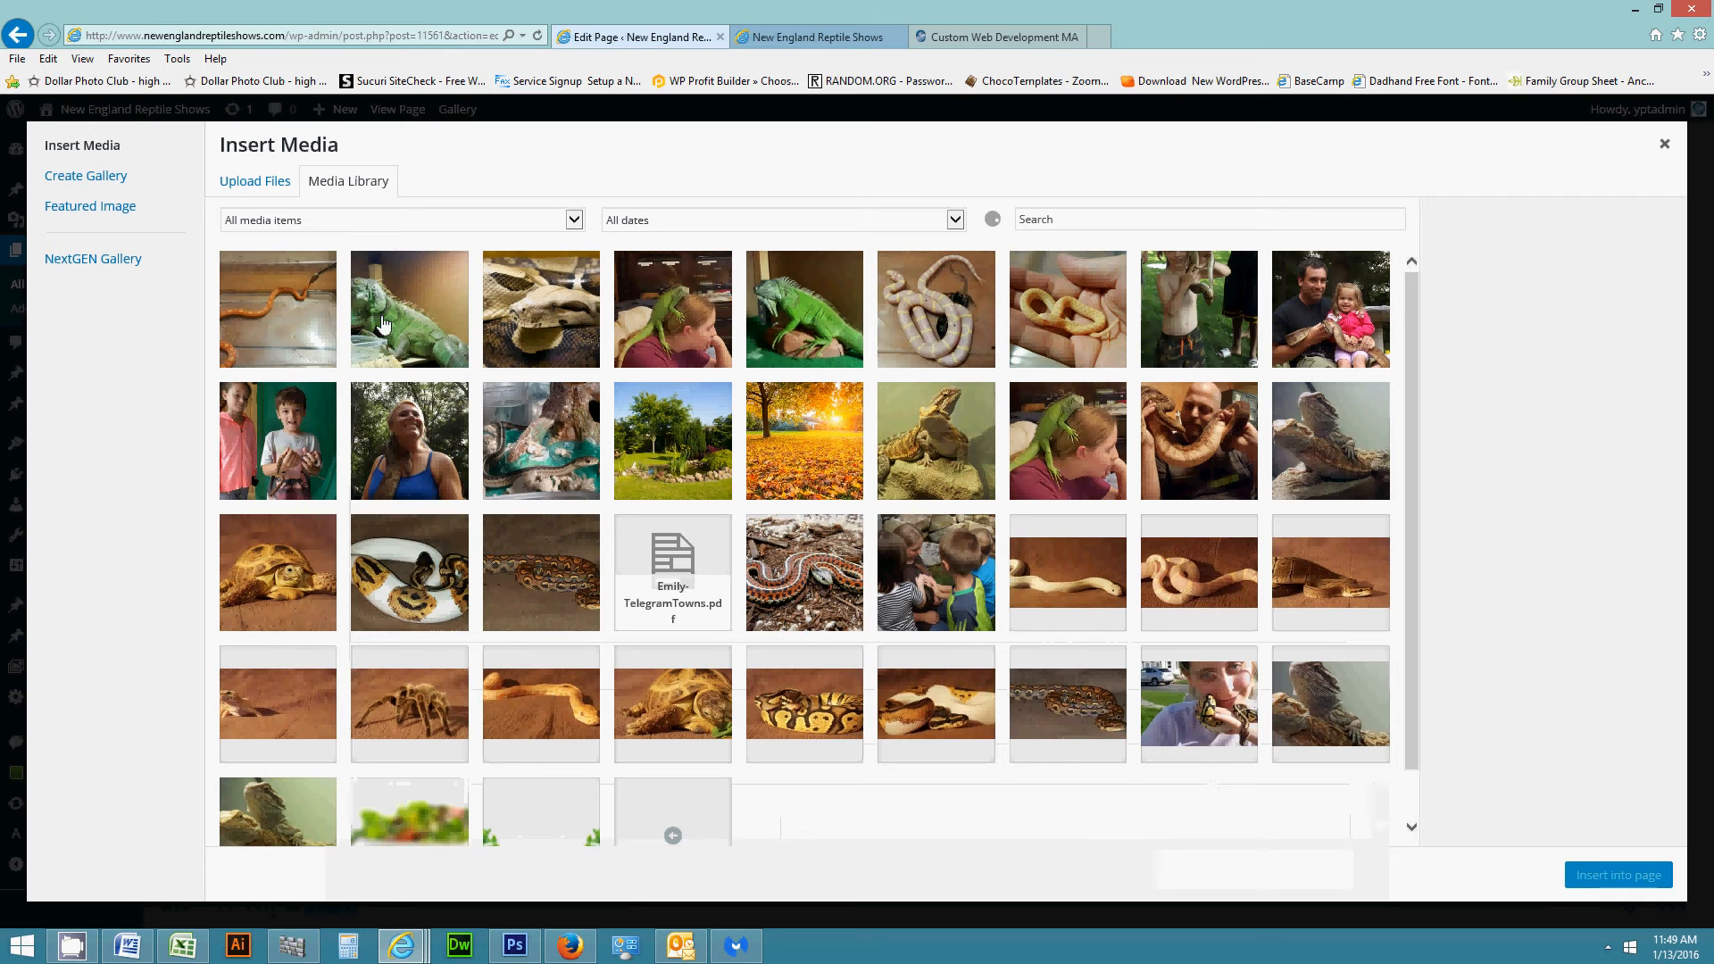
pyautogui.click(390, 326)
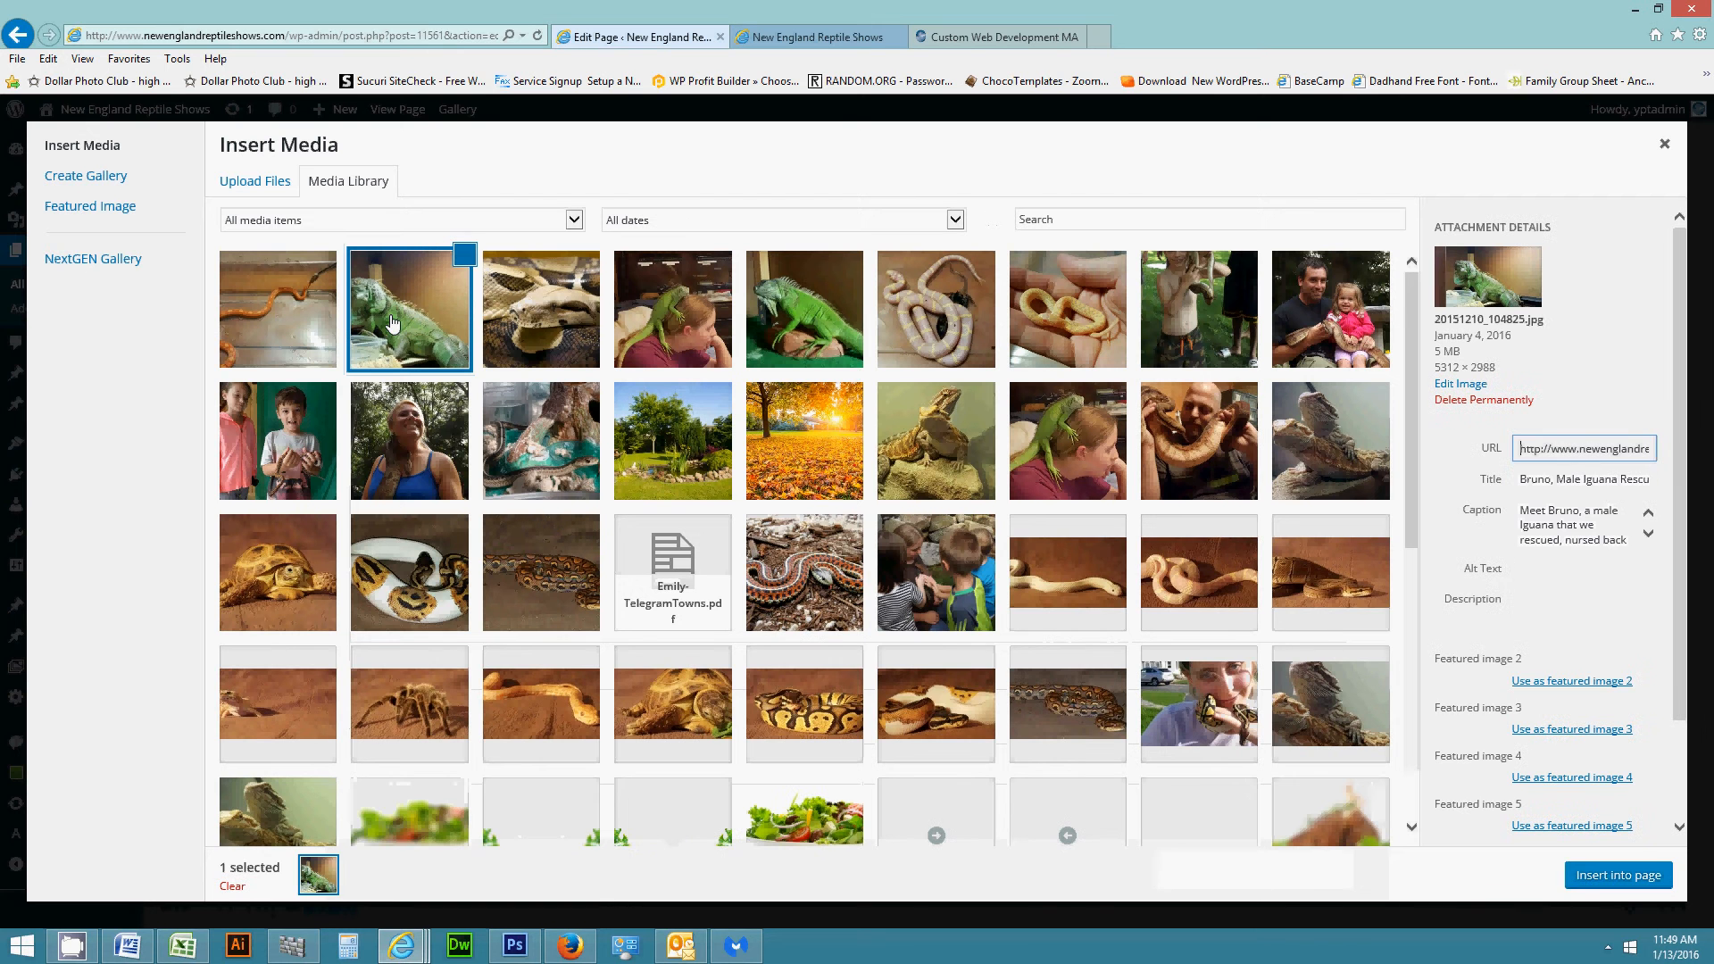
pyautogui.click(1618, 875)
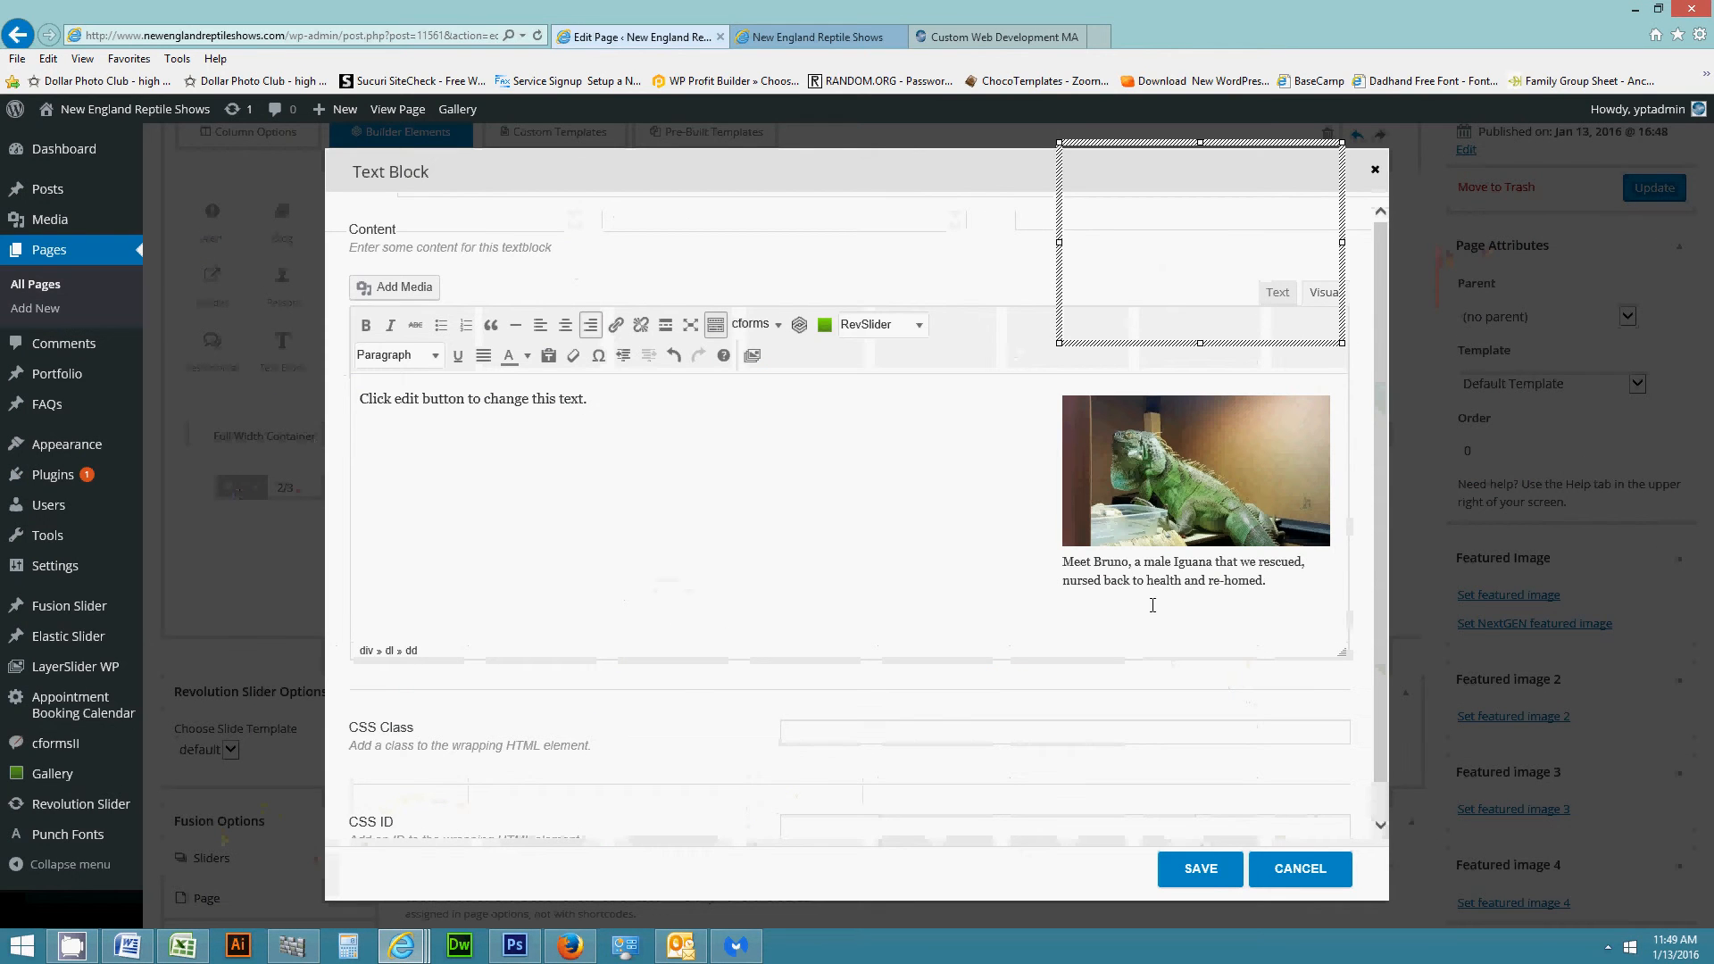
pyautogui.click(1207, 871)
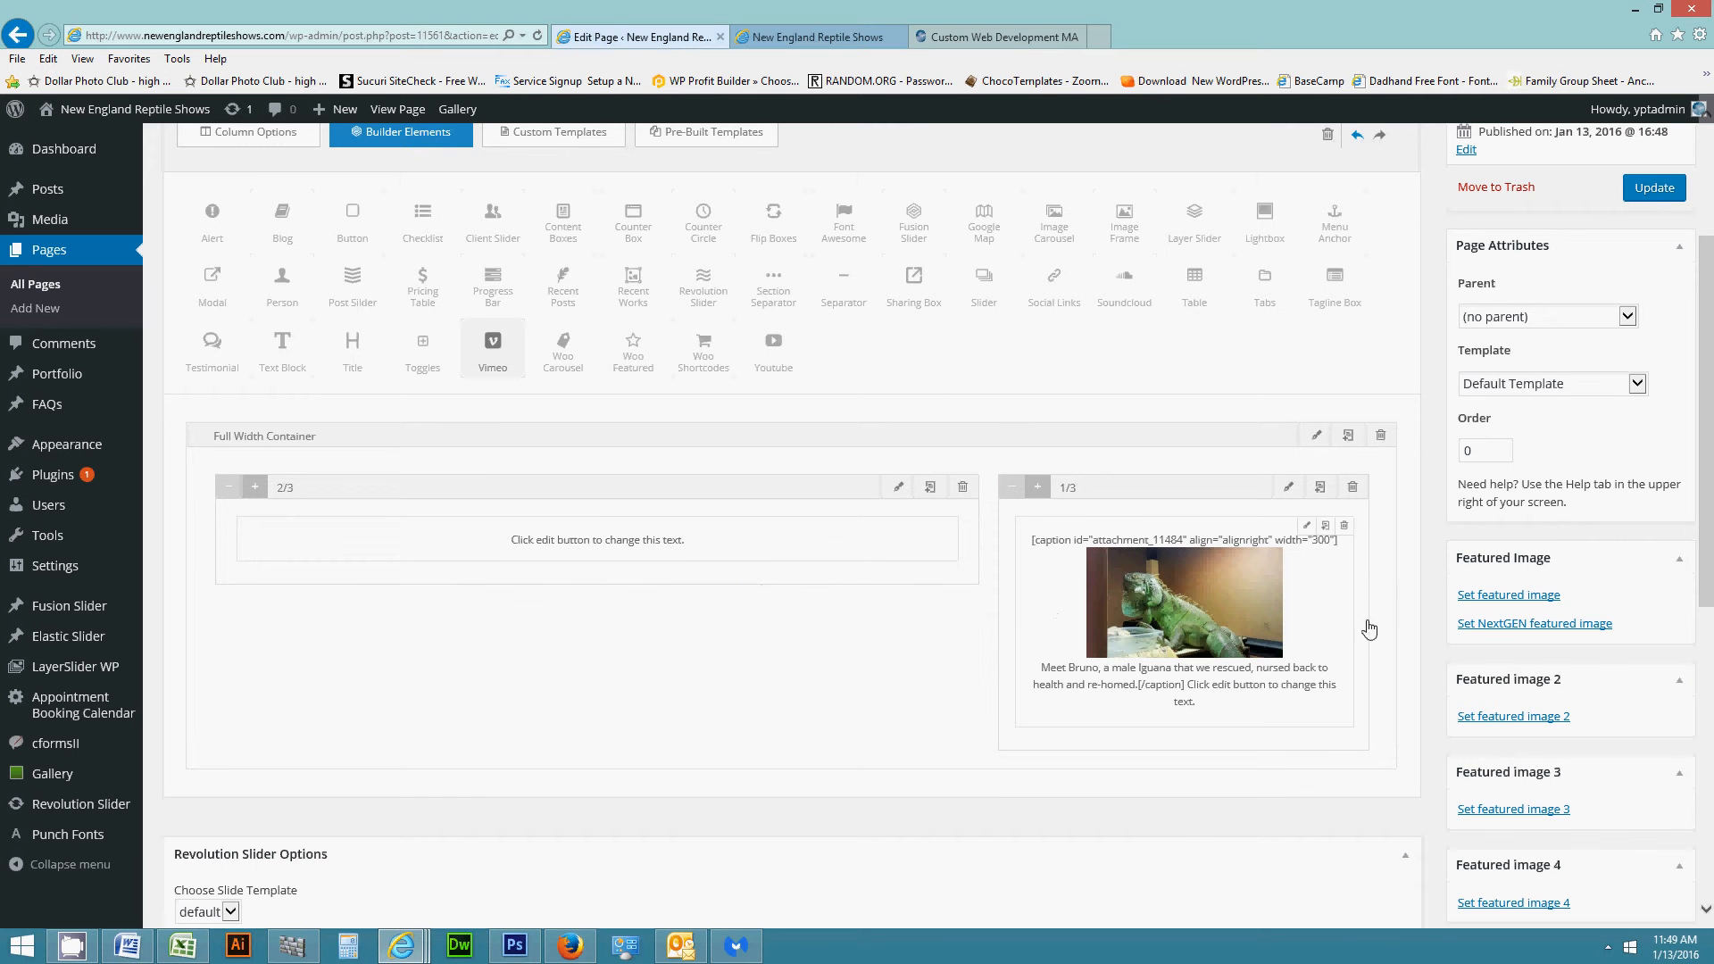
# Update the published test page with the new column layout and content.
pyautogui.scroll(2, 1371, 631)
pyautogui.click(1652, 313)
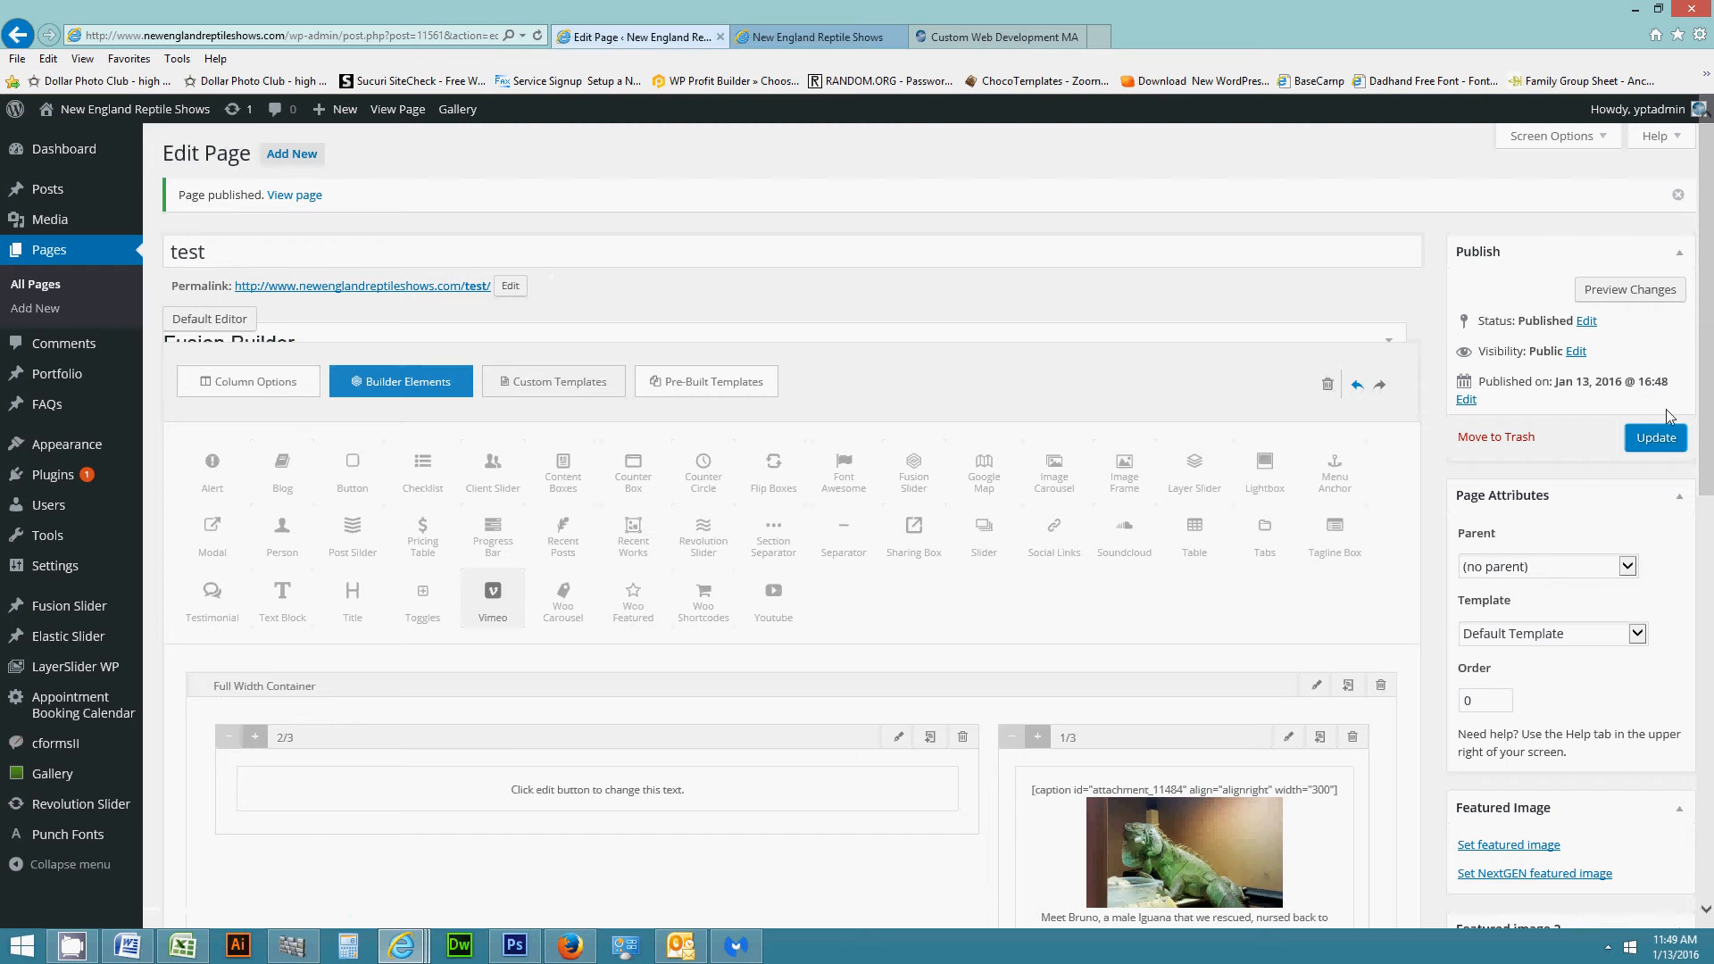
# Save the test page's changes and check the navigation on the live home page.
pyautogui.click(1656, 437)
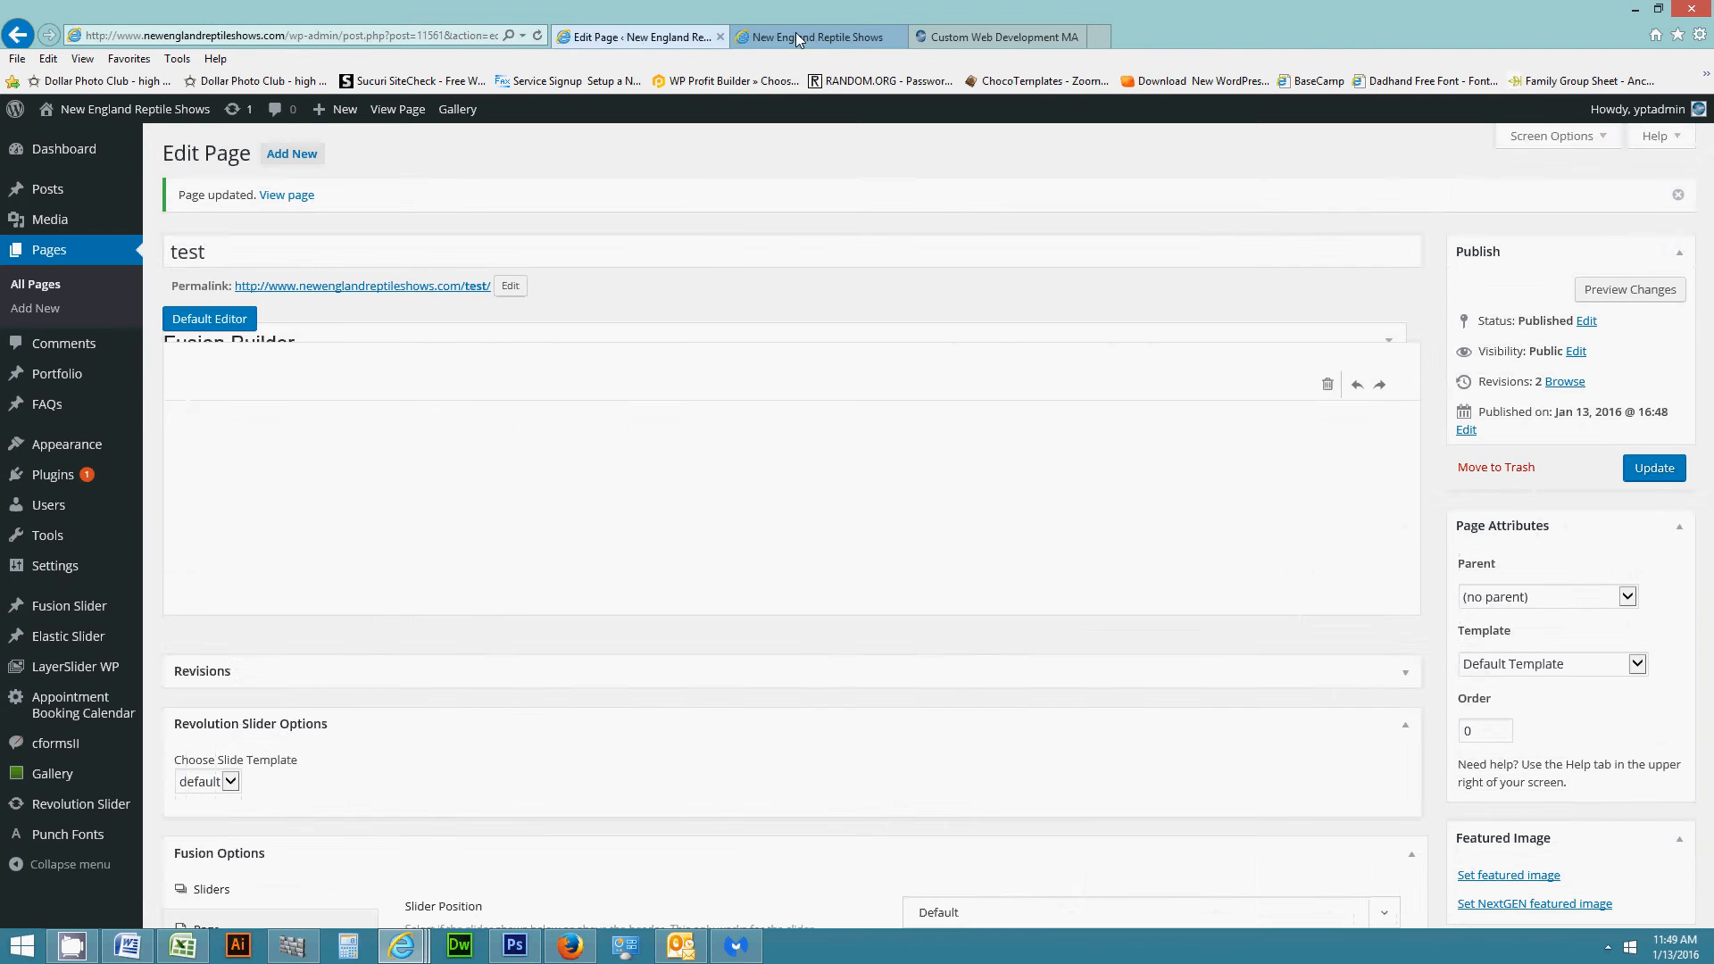
pyautogui.click(795, 34)
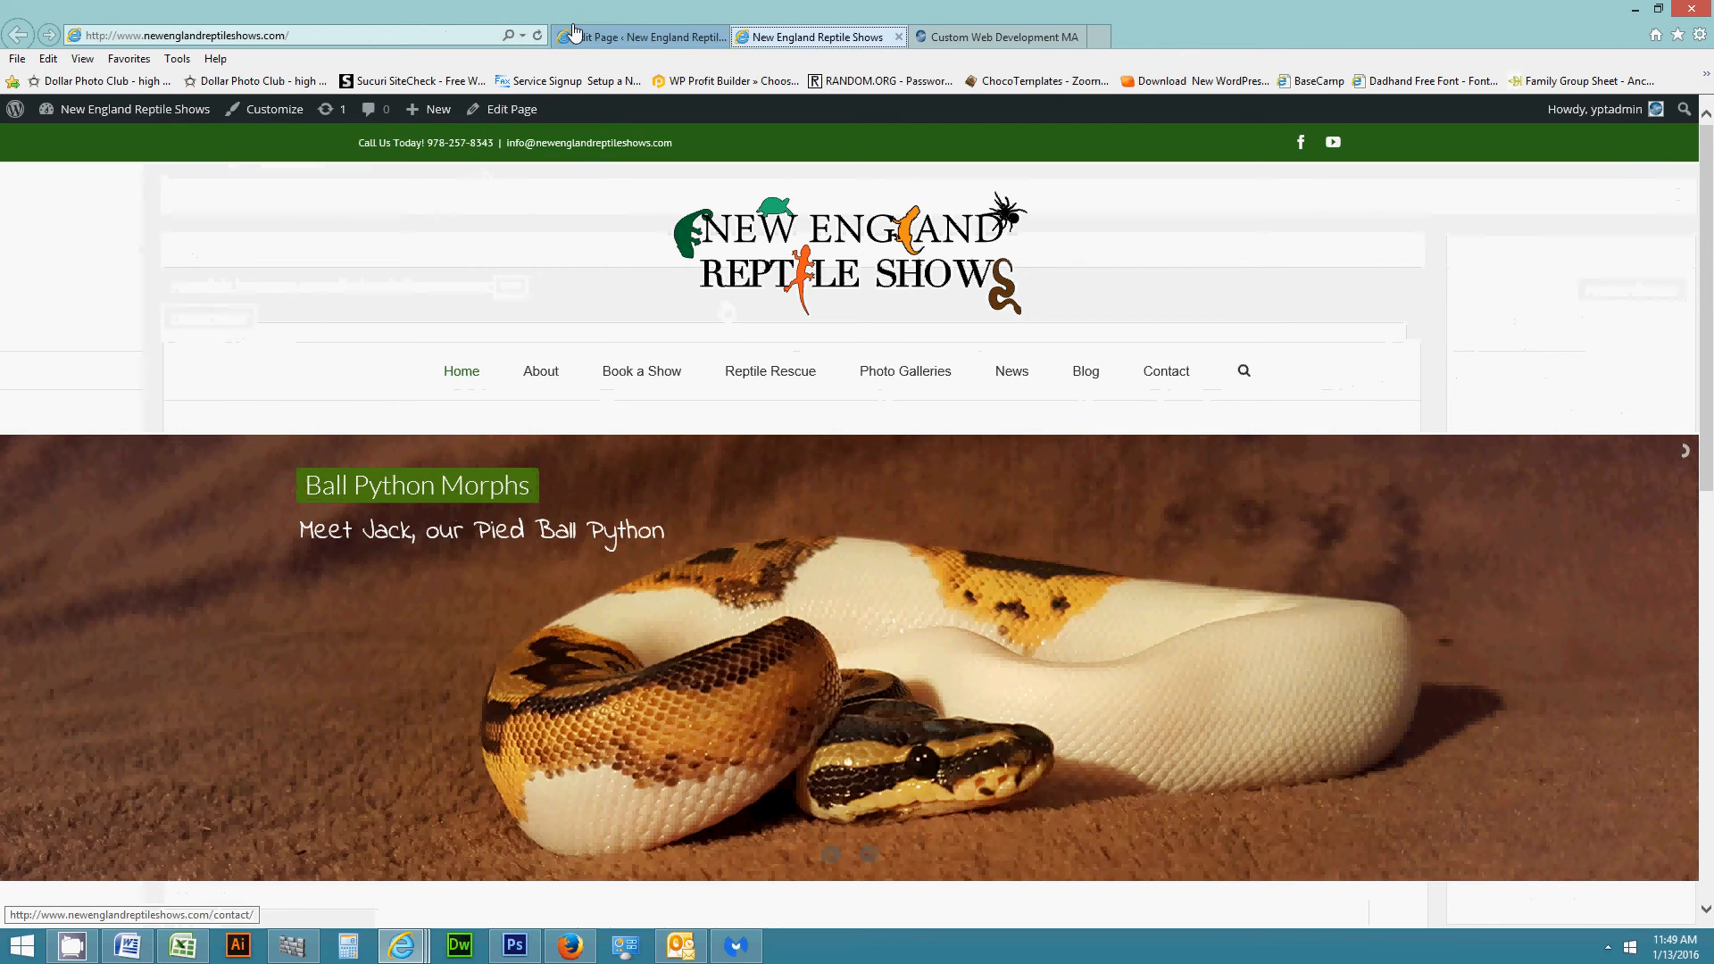
pyautogui.click(580, 38)
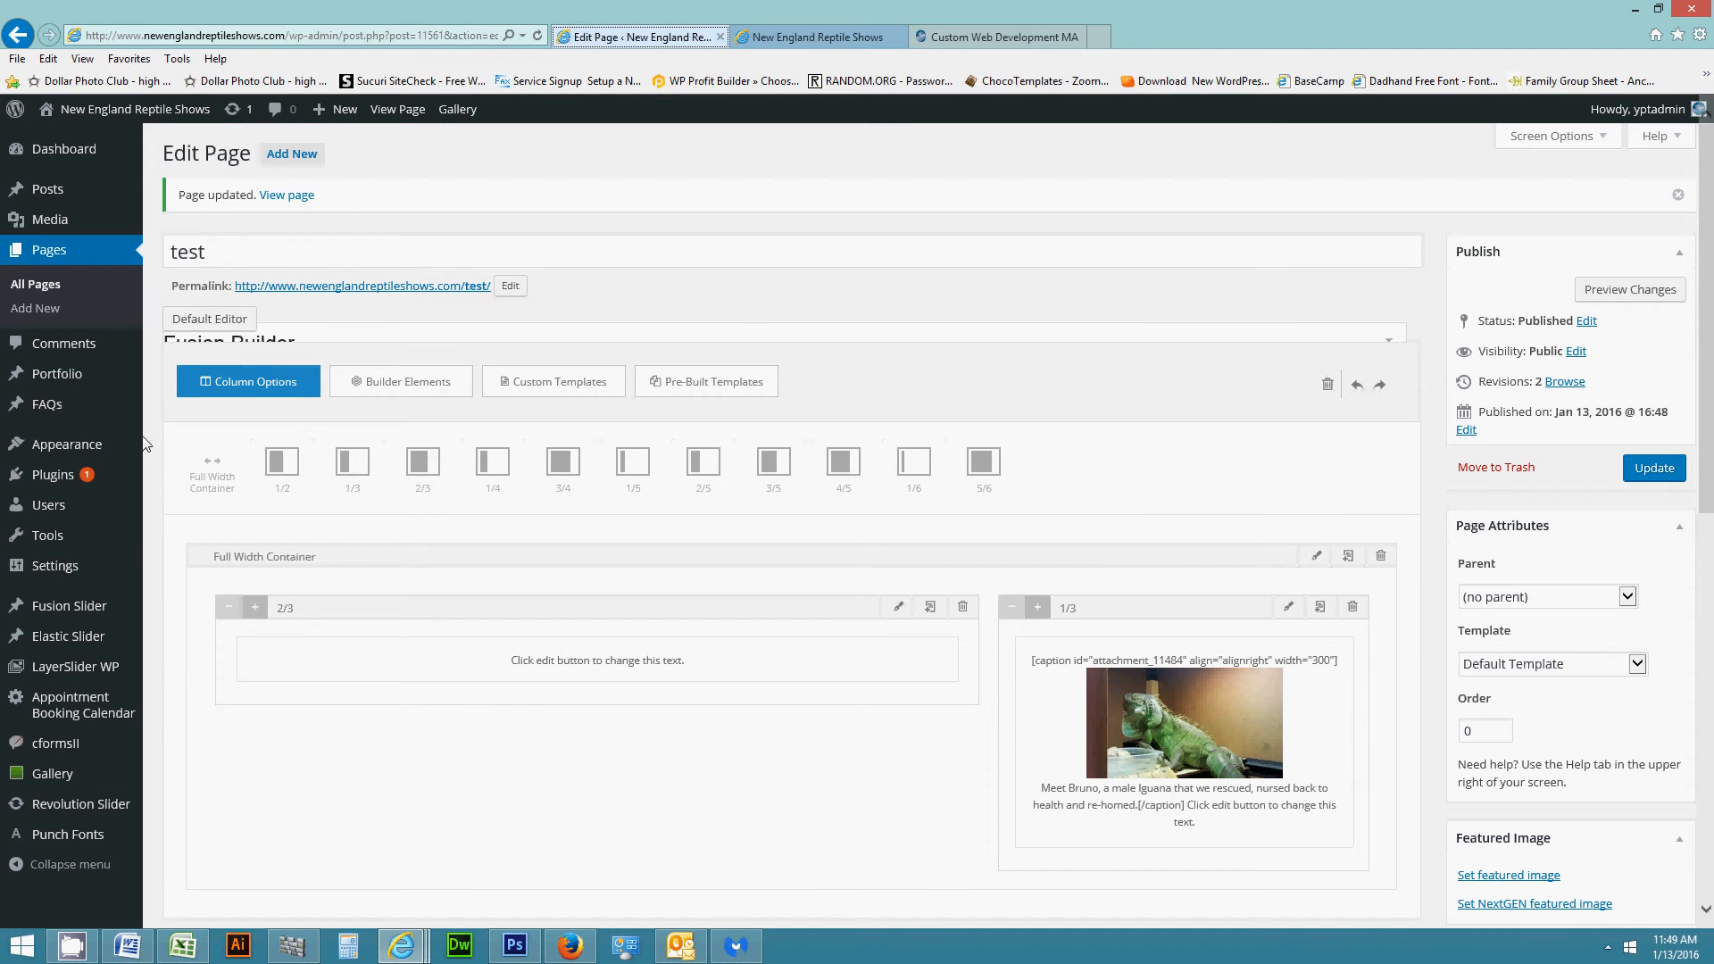
# Add the test page to the MAIN menu between About and Book a Show, and save the menu.
pyautogui.moveTo(60, 452)
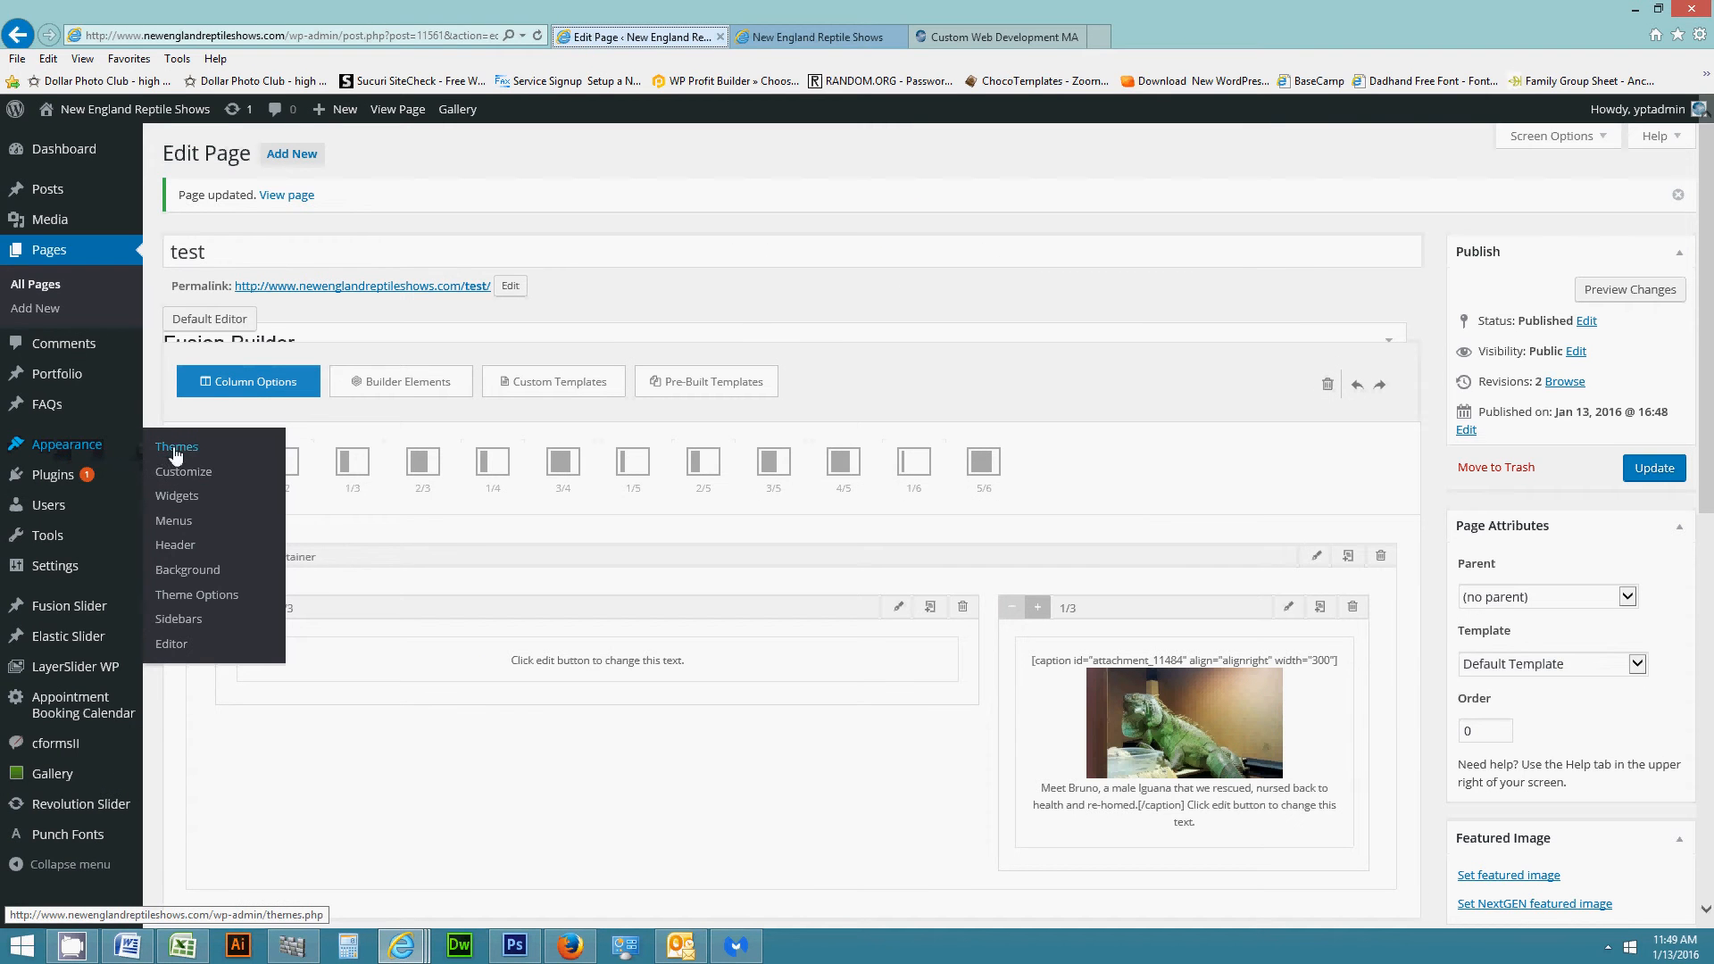
pyautogui.click(174, 526)
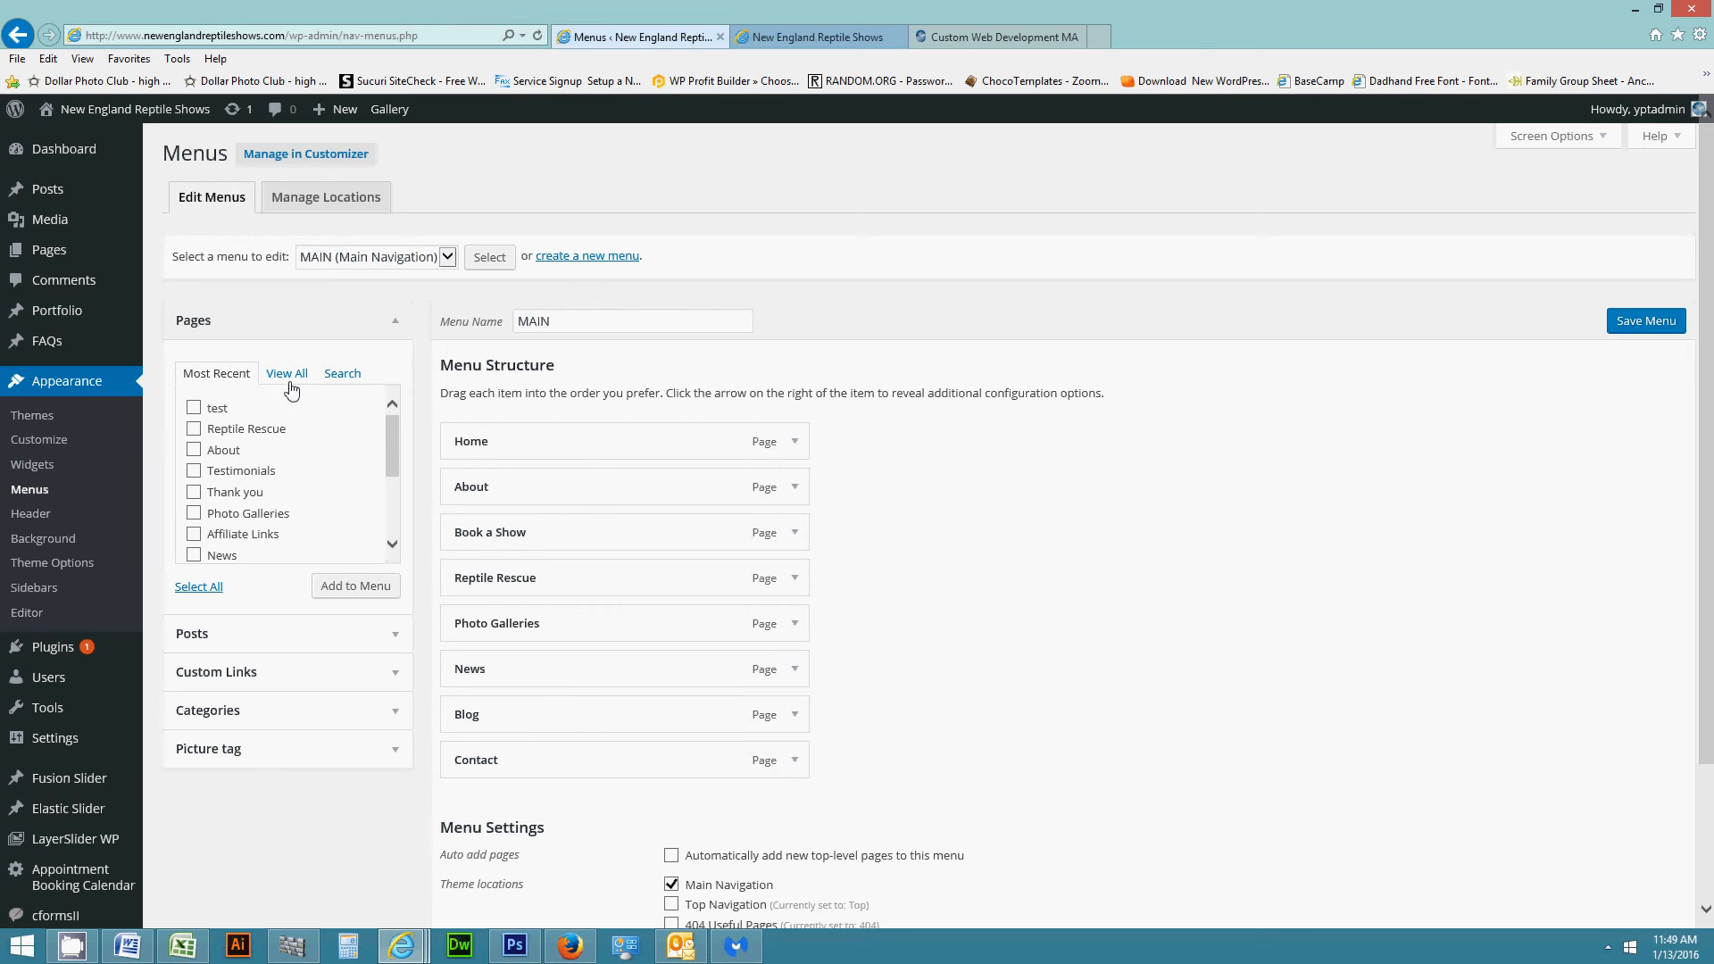
pyautogui.click(220, 415)
pyautogui.click(362, 590)
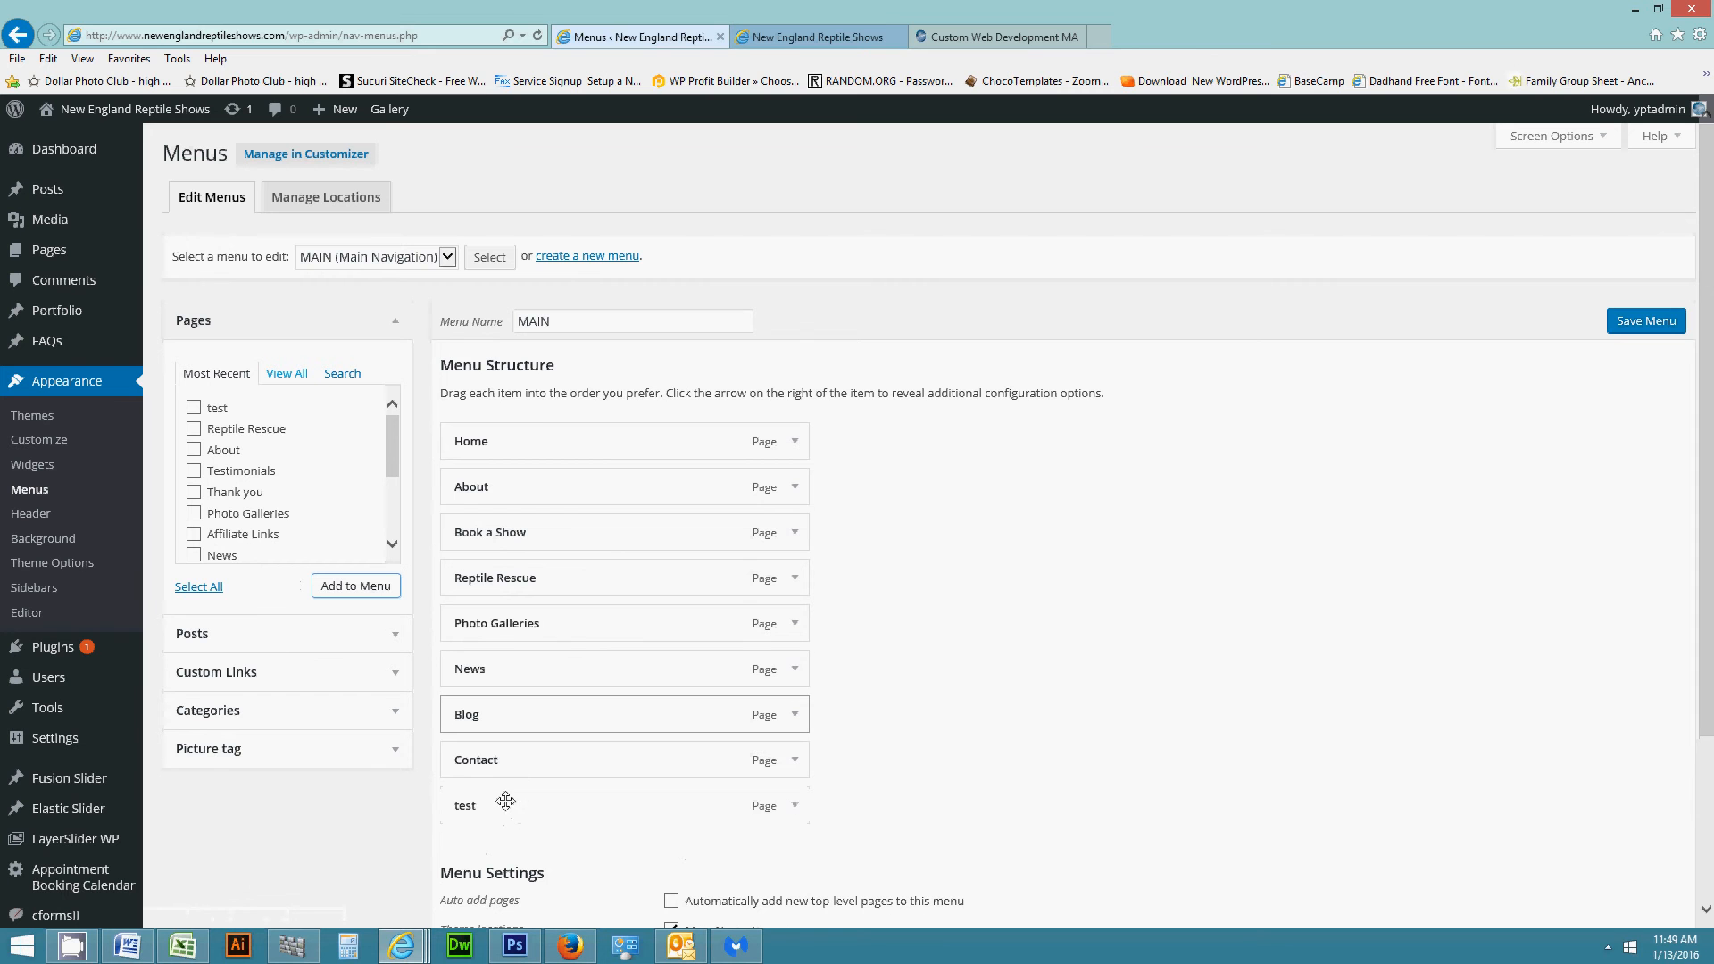
pyautogui.moveTo(505, 800); pyautogui.dragTo(504, 528)
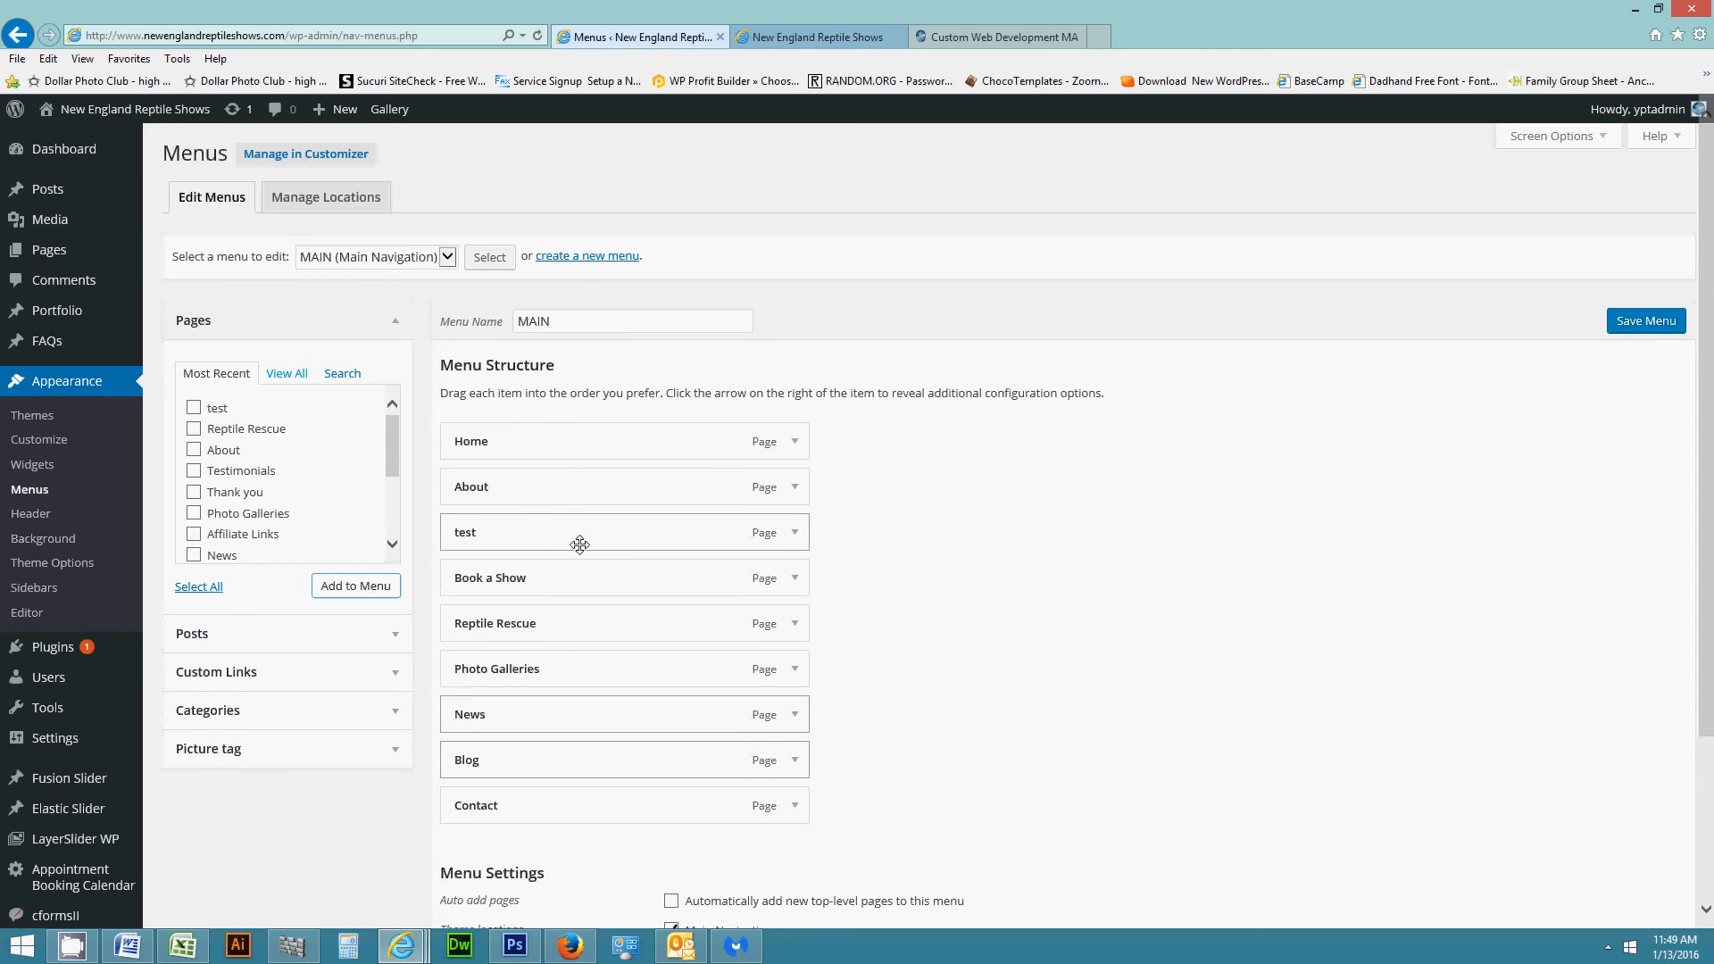
pyautogui.click(1643, 323)
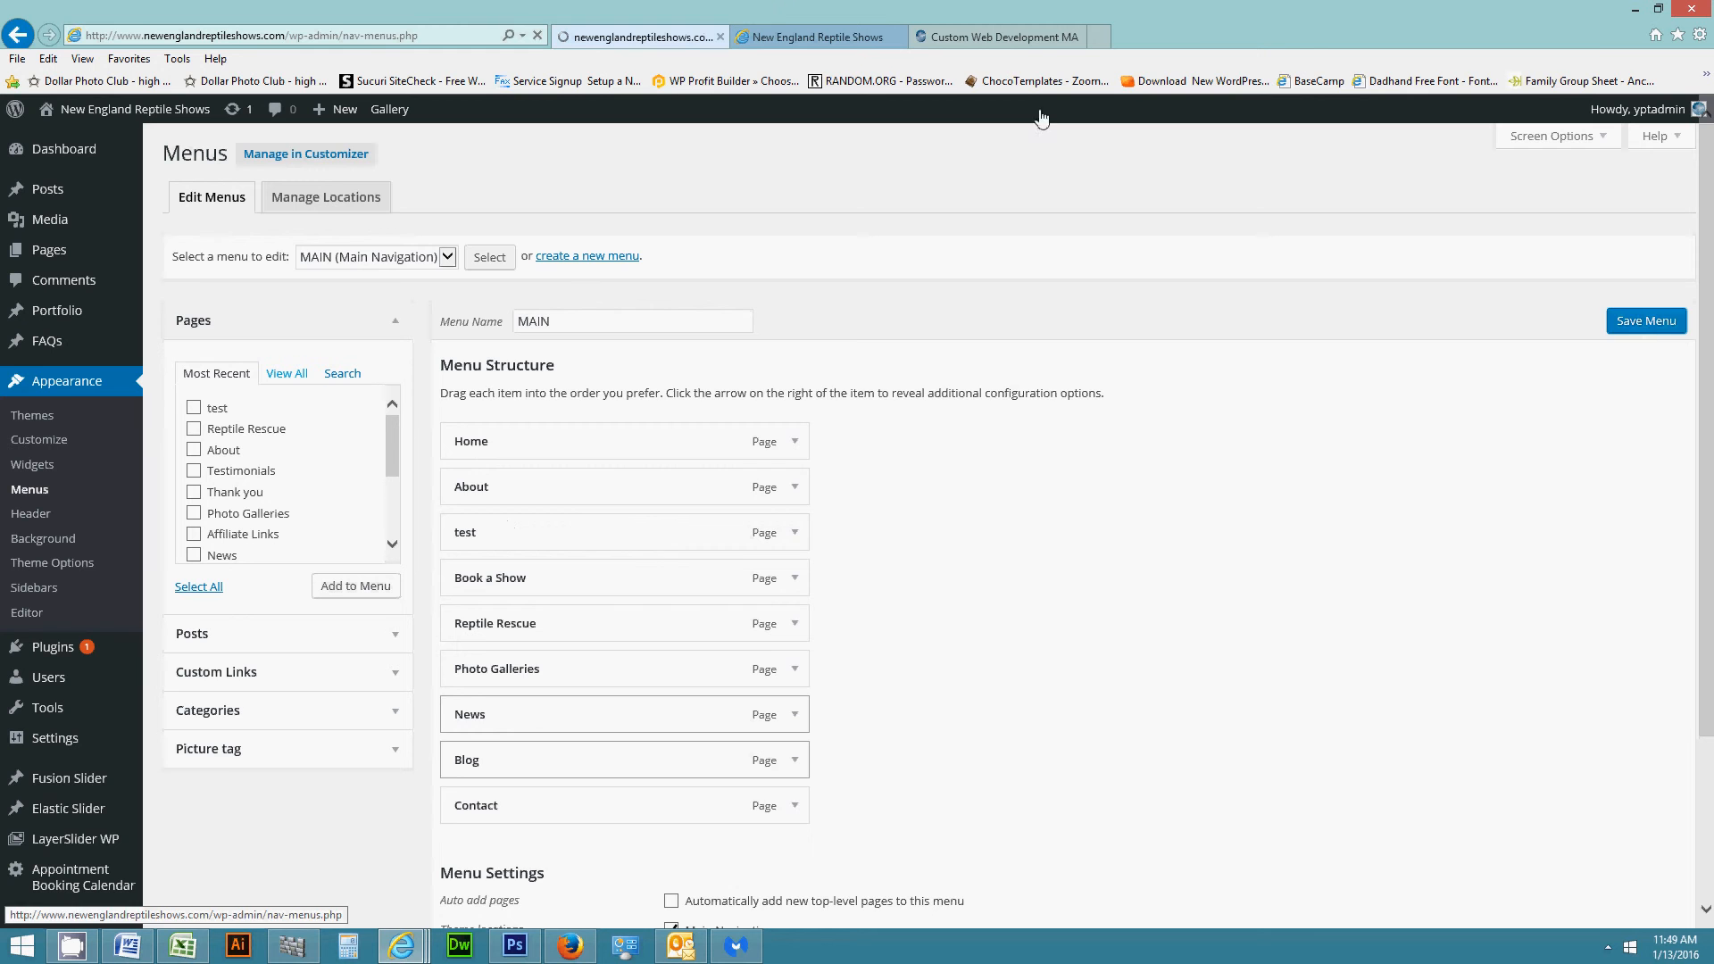
# Reload the live site and open the test page from its navigation.
pyautogui.click(776, 36)
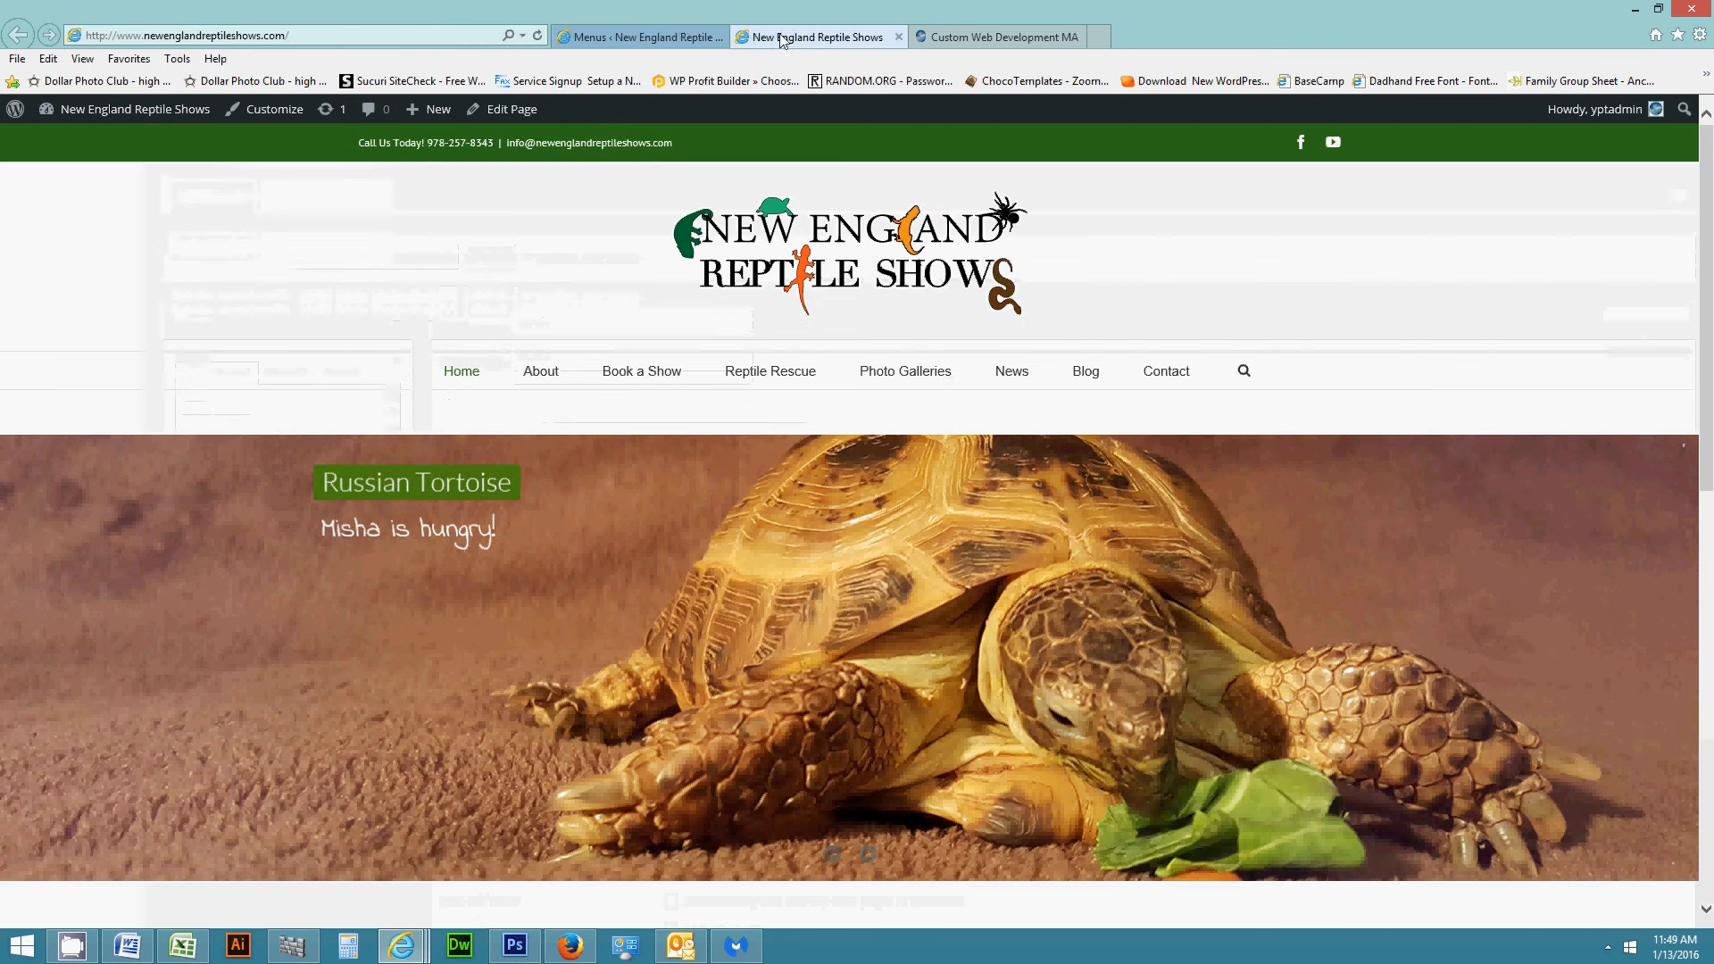
pyautogui.click(537, 36)
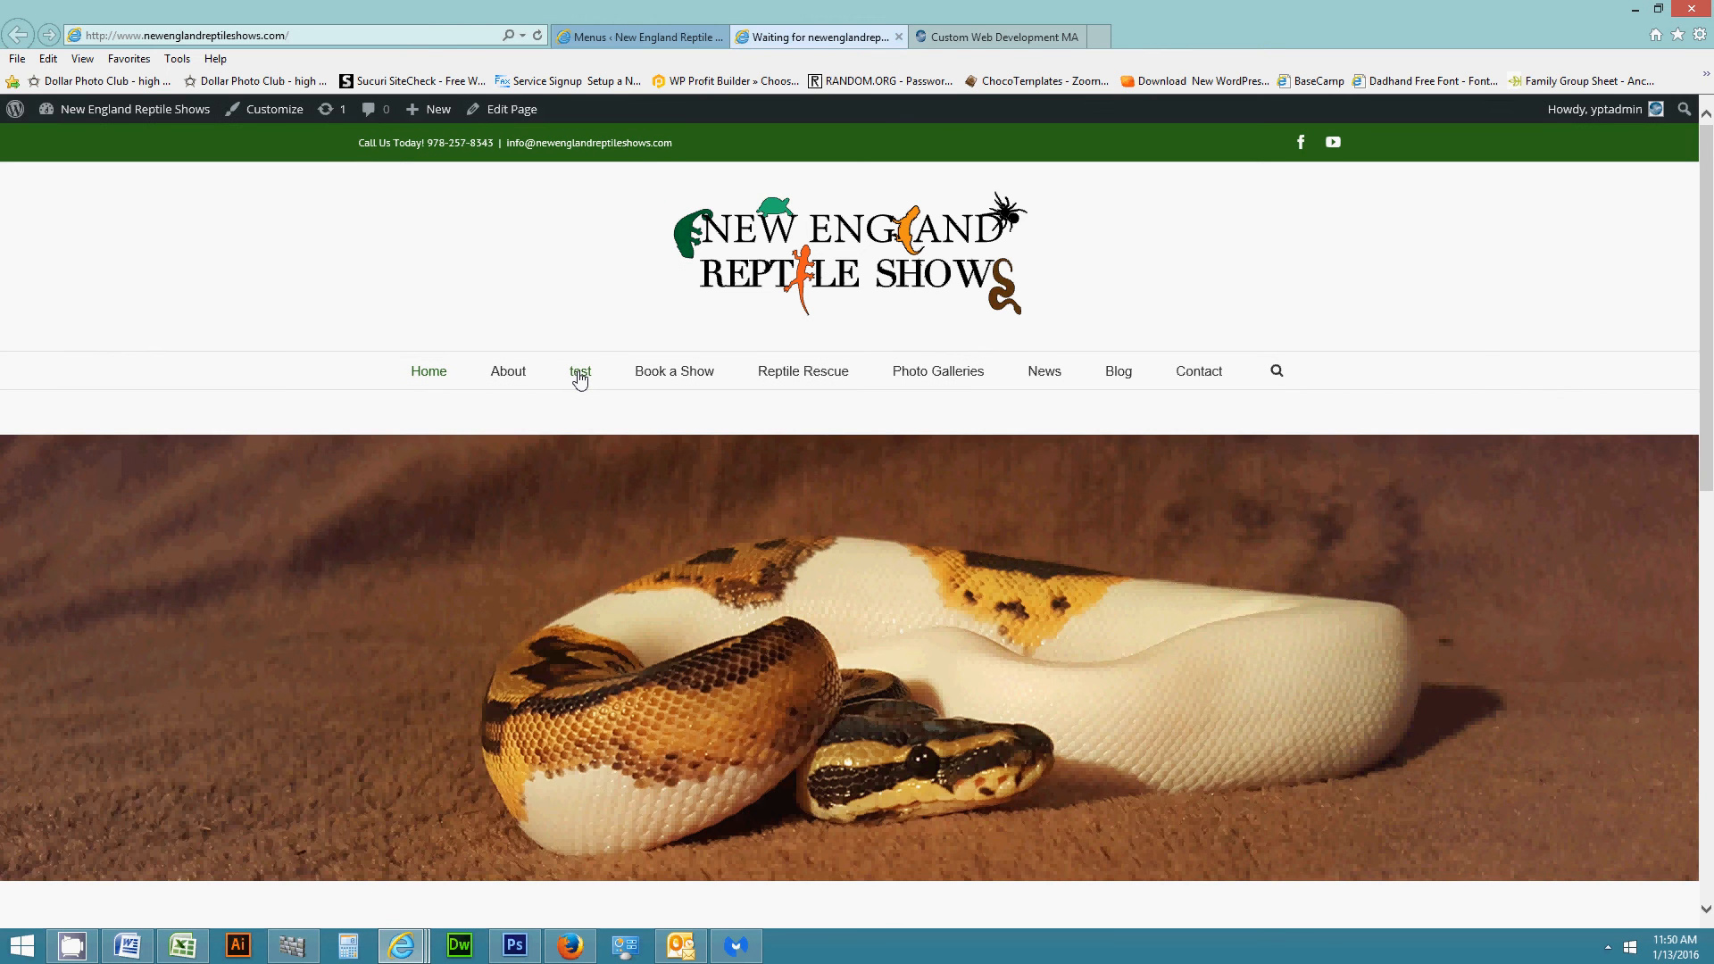
pyautogui.click(581, 373)
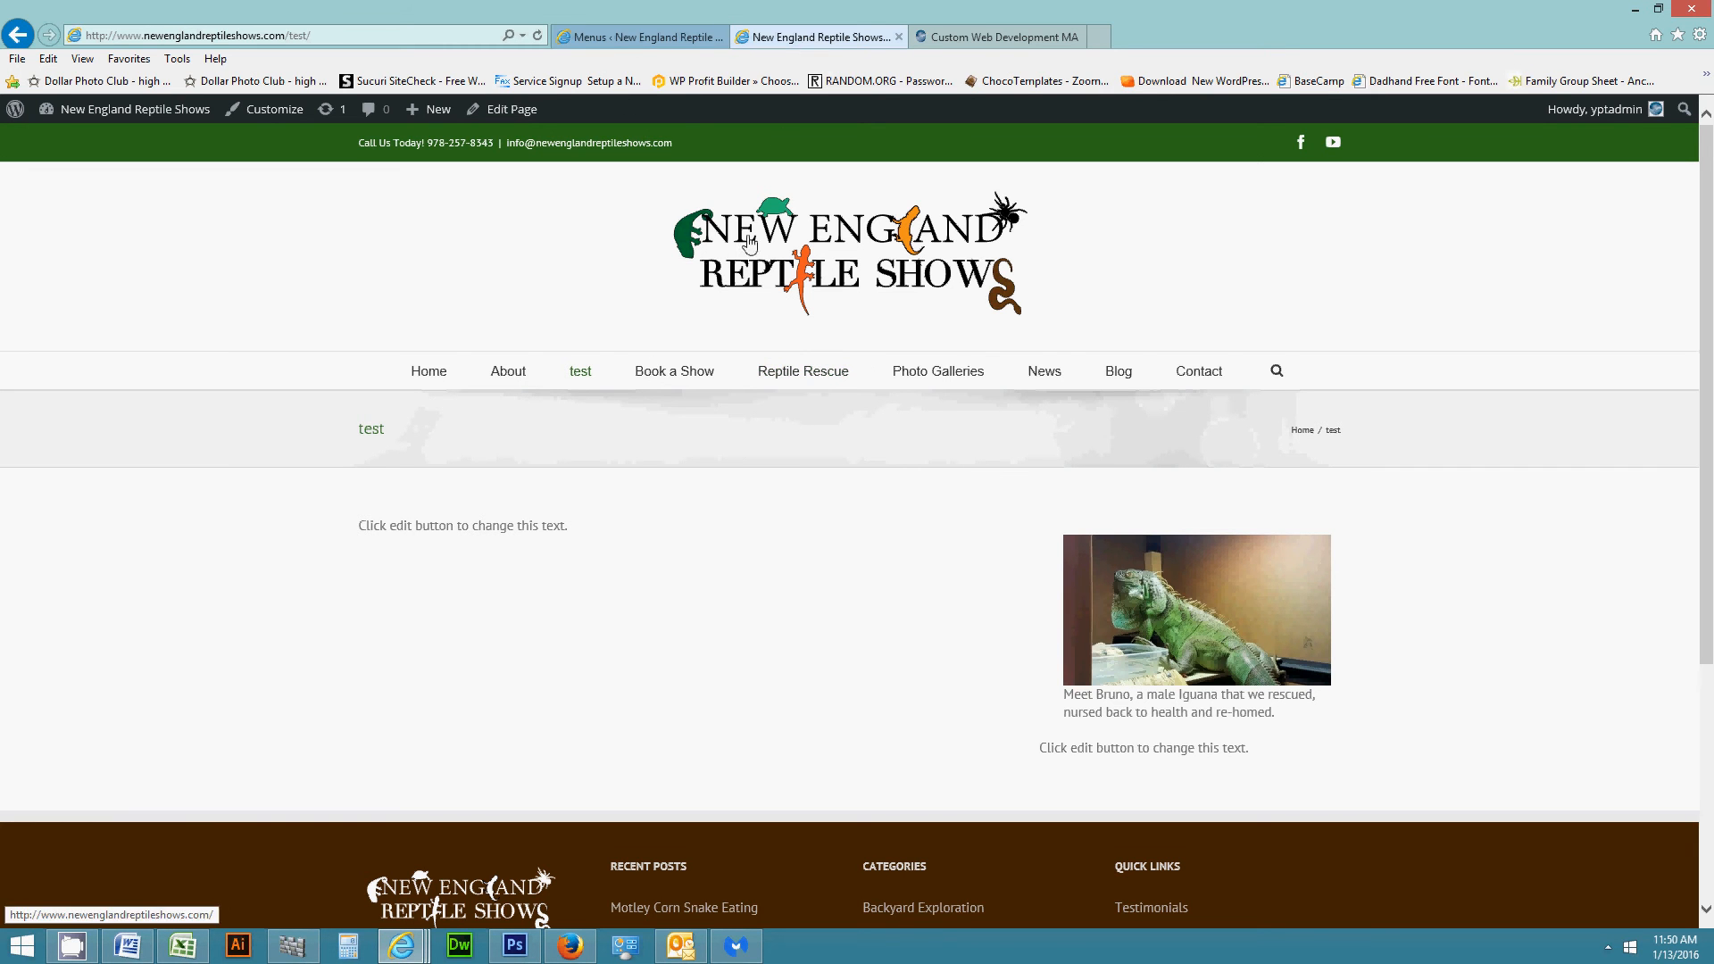
# Remove the test item from the MAIN menu and save the menu.
pyautogui.click(632, 39)
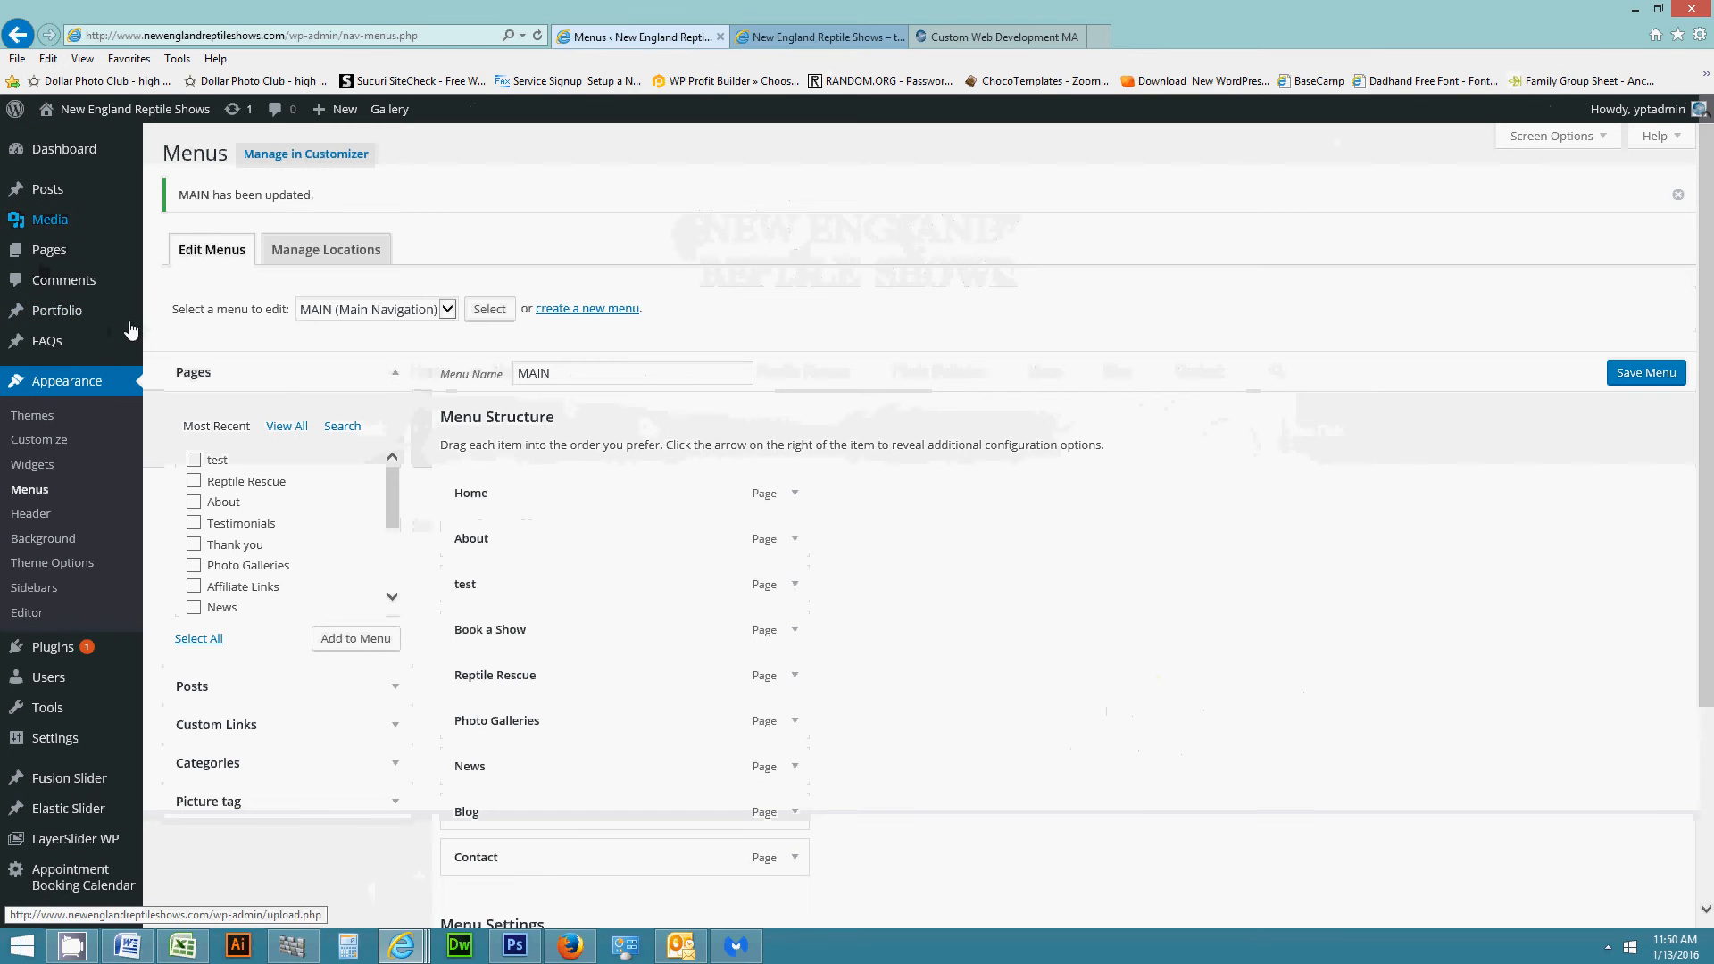
pyautogui.moveTo(123, 323)
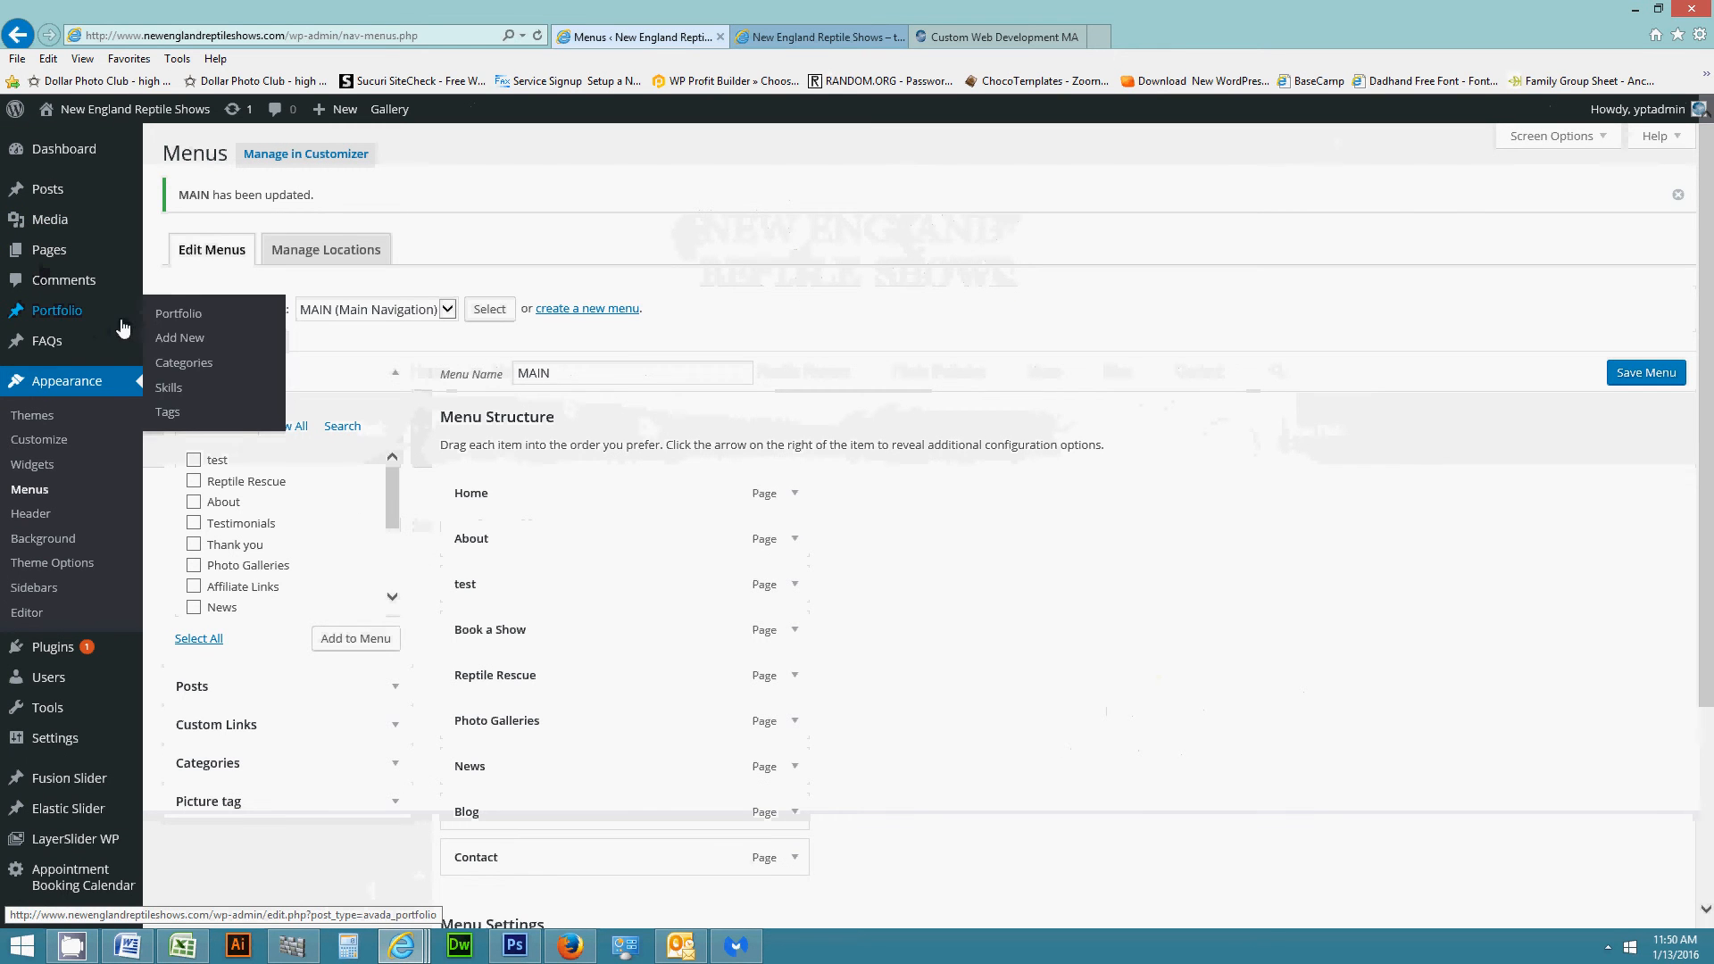
pyautogui.click(794, 585)
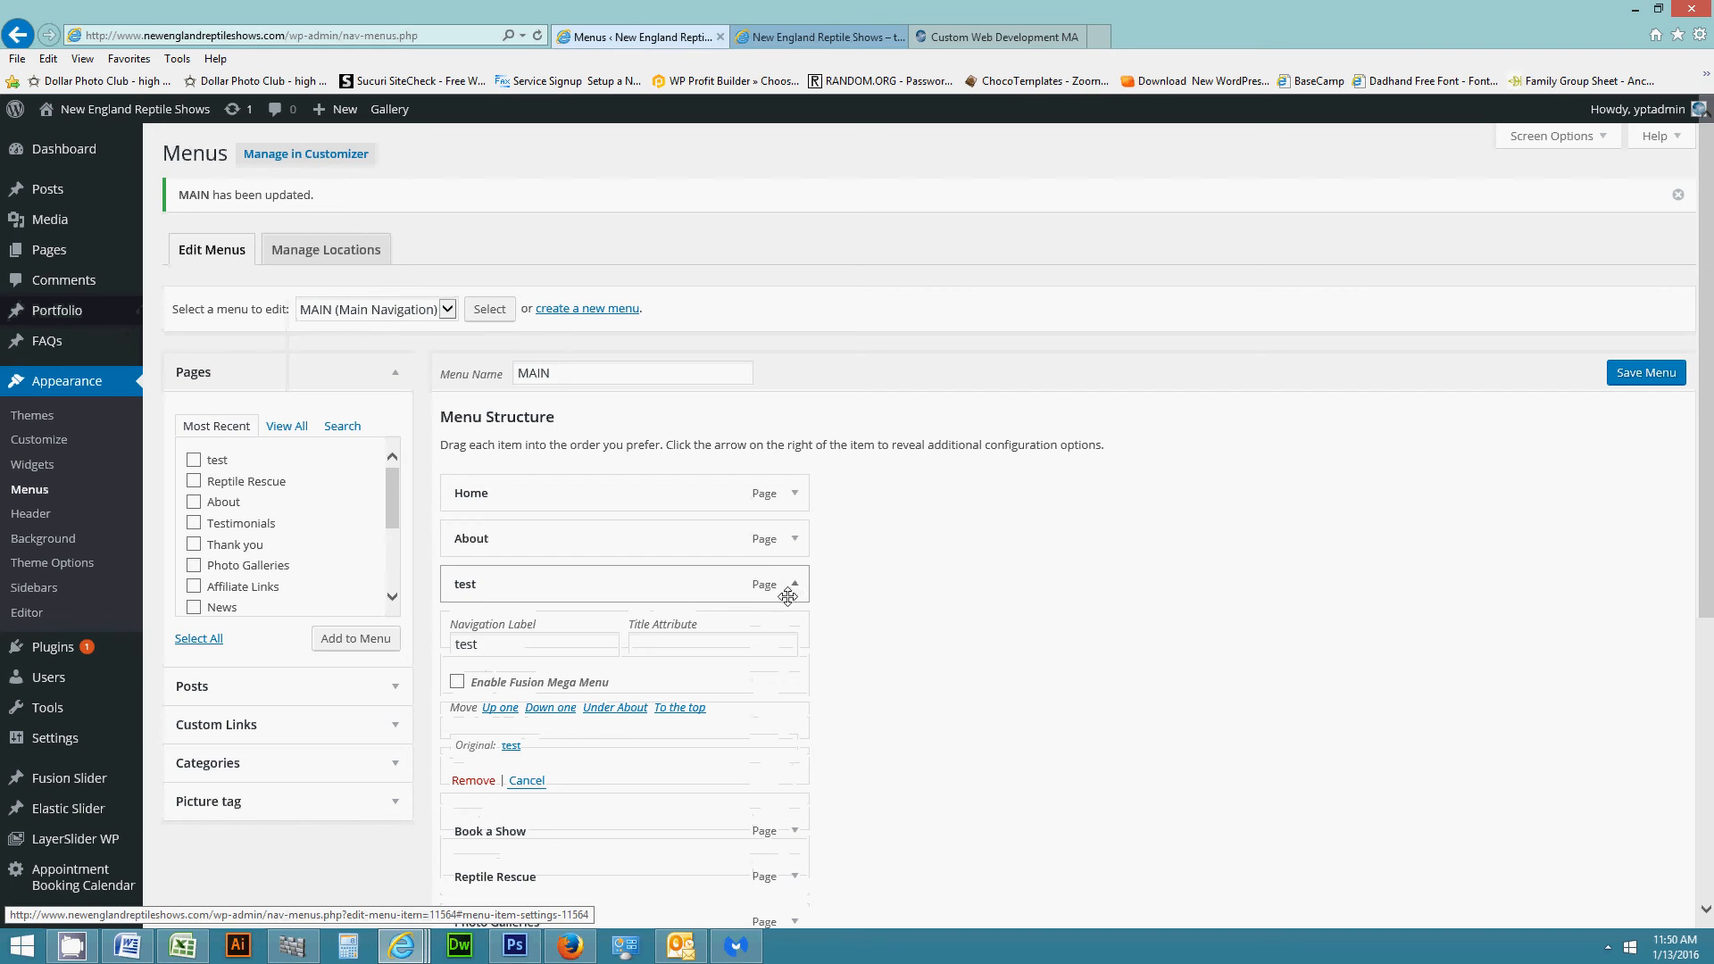
pyautogui.click(473, 781)
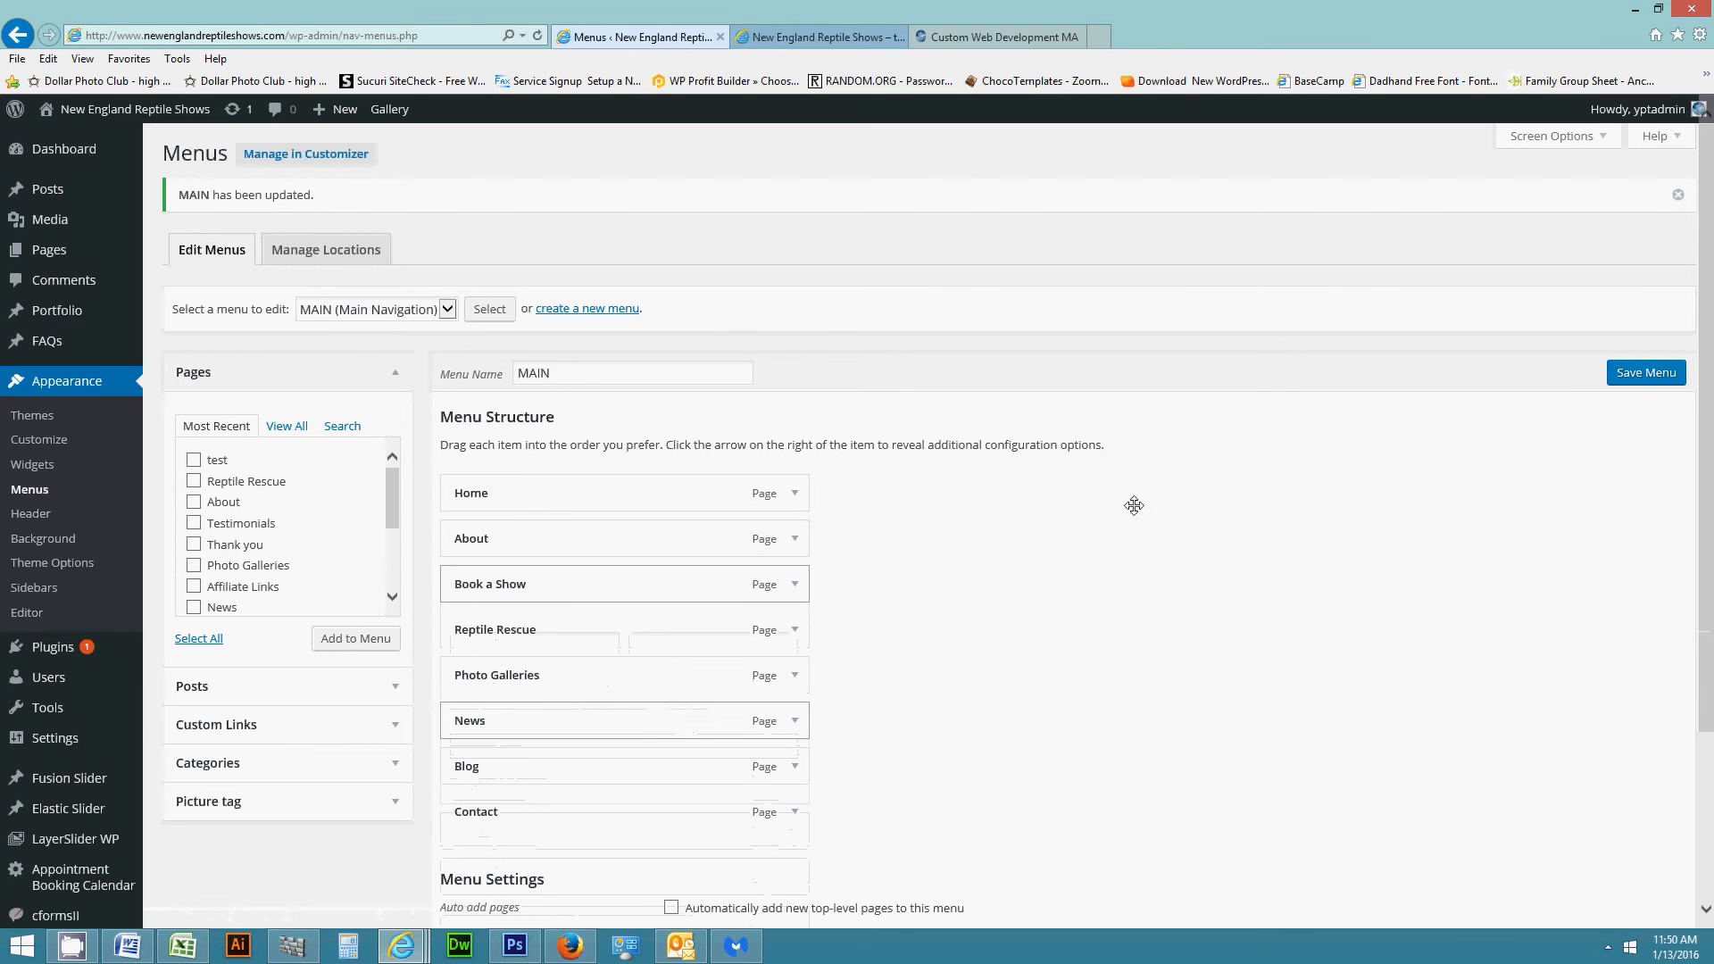
pyautogui.click(1645, 373)
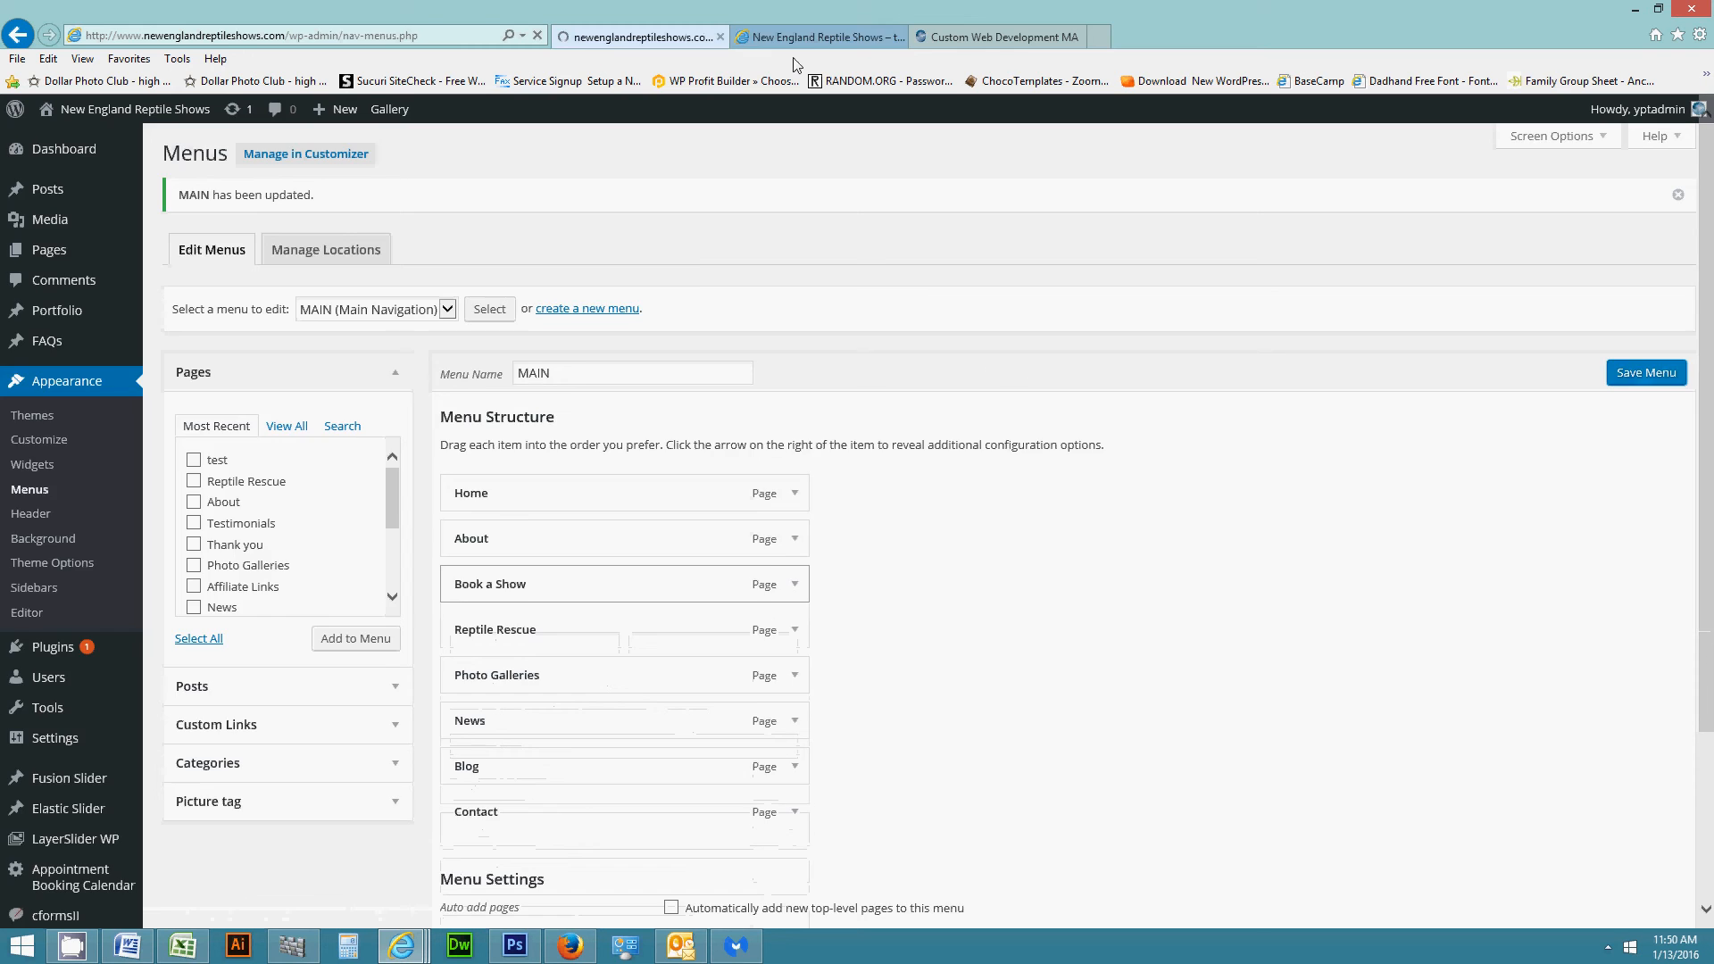
# Reload the live test page and compare its navigation with the saved MAIN menu structure.
pyautogui.click(808, 37)
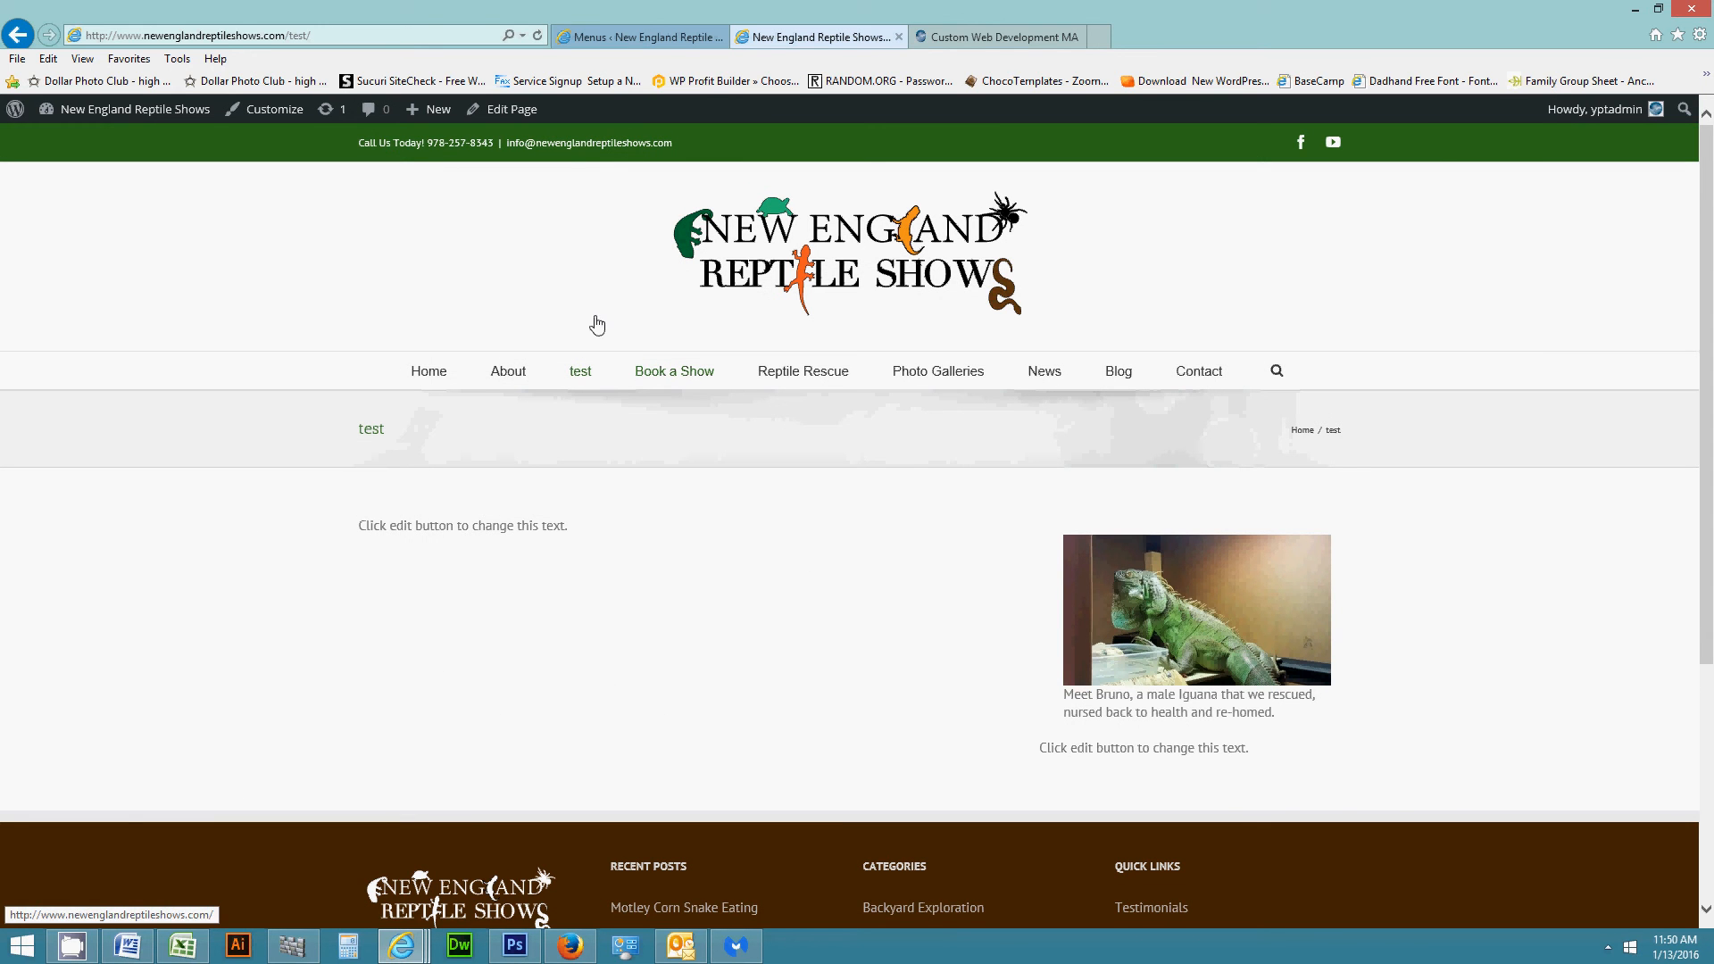
pyautogui.click(665, 39)
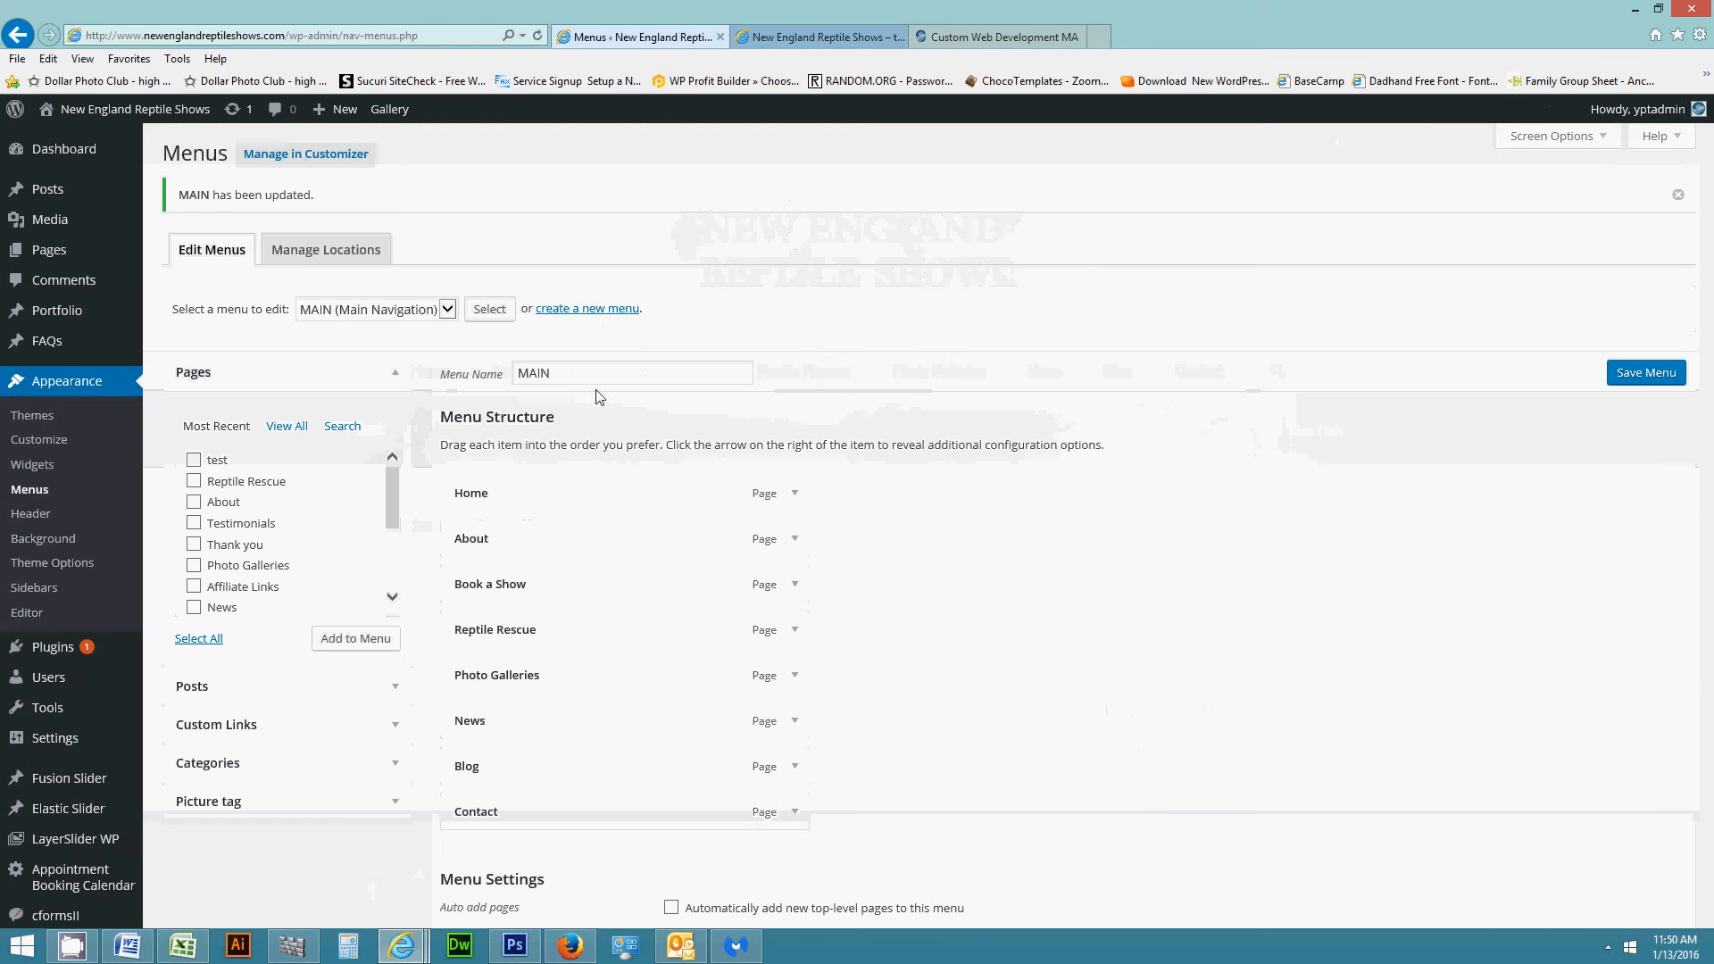
pyautogui.click(800, 39)
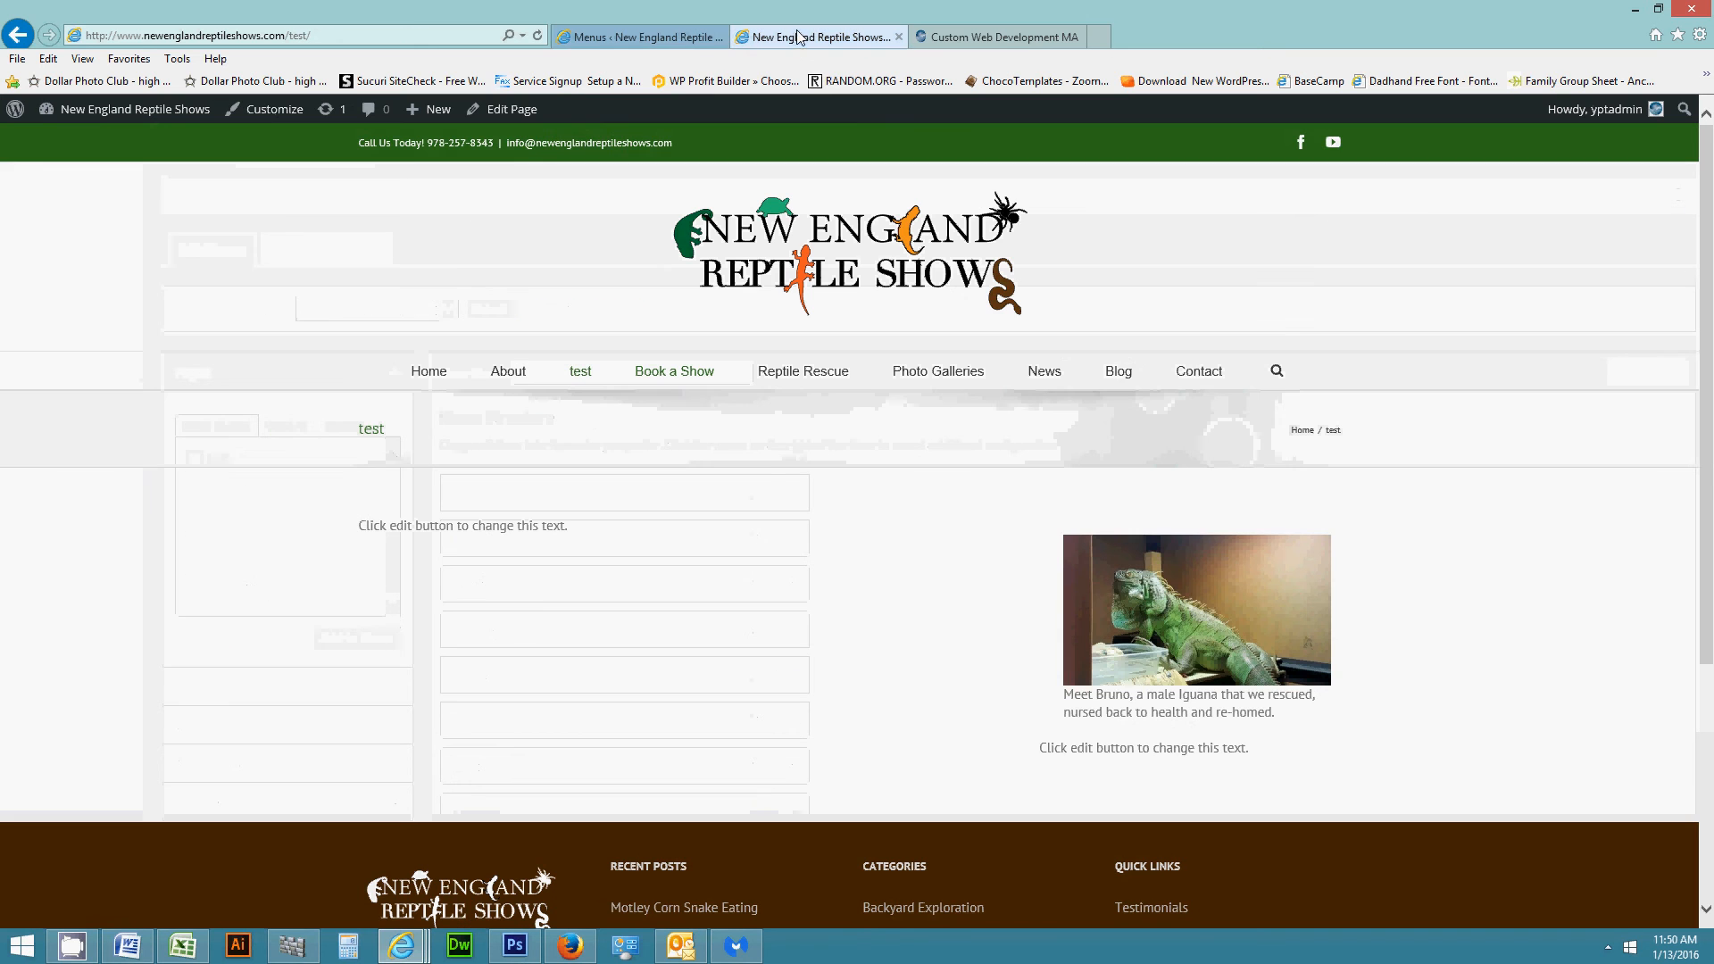
pyautogui.click(537, 36)
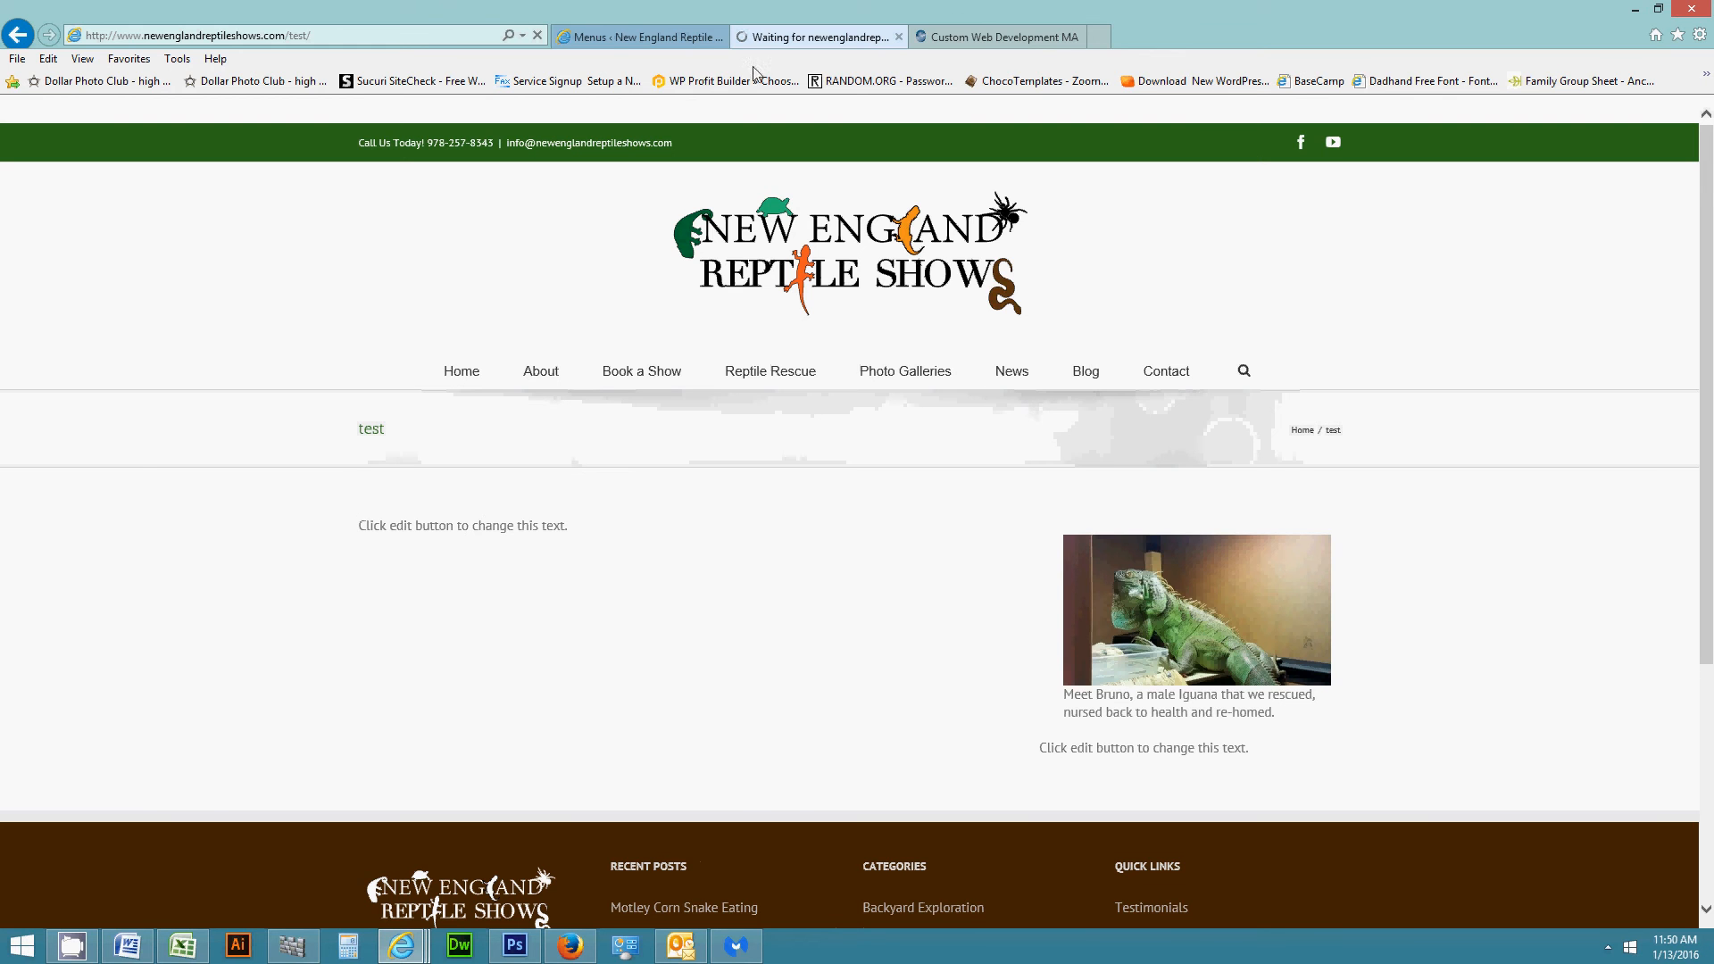
pyautogui.click(661, 37)
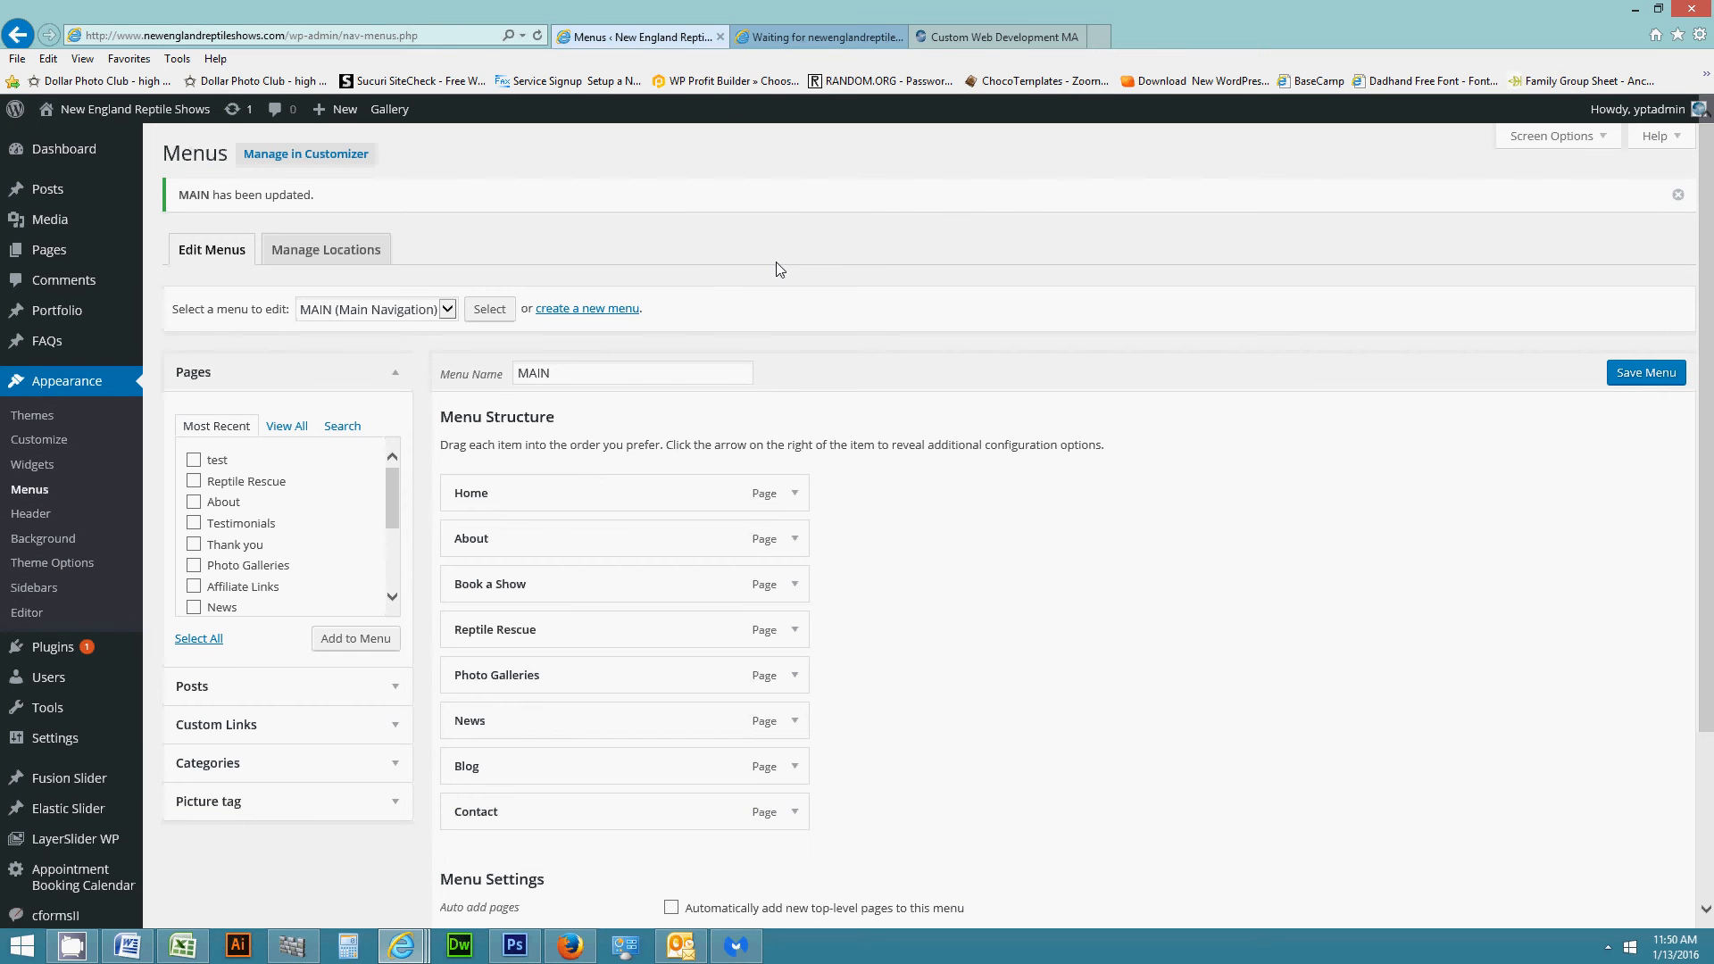
# Open the live site's Blog page and look through its post list and sidebar.
pyautogui.click(820, 37)
pyautogui.click(1088, 375)
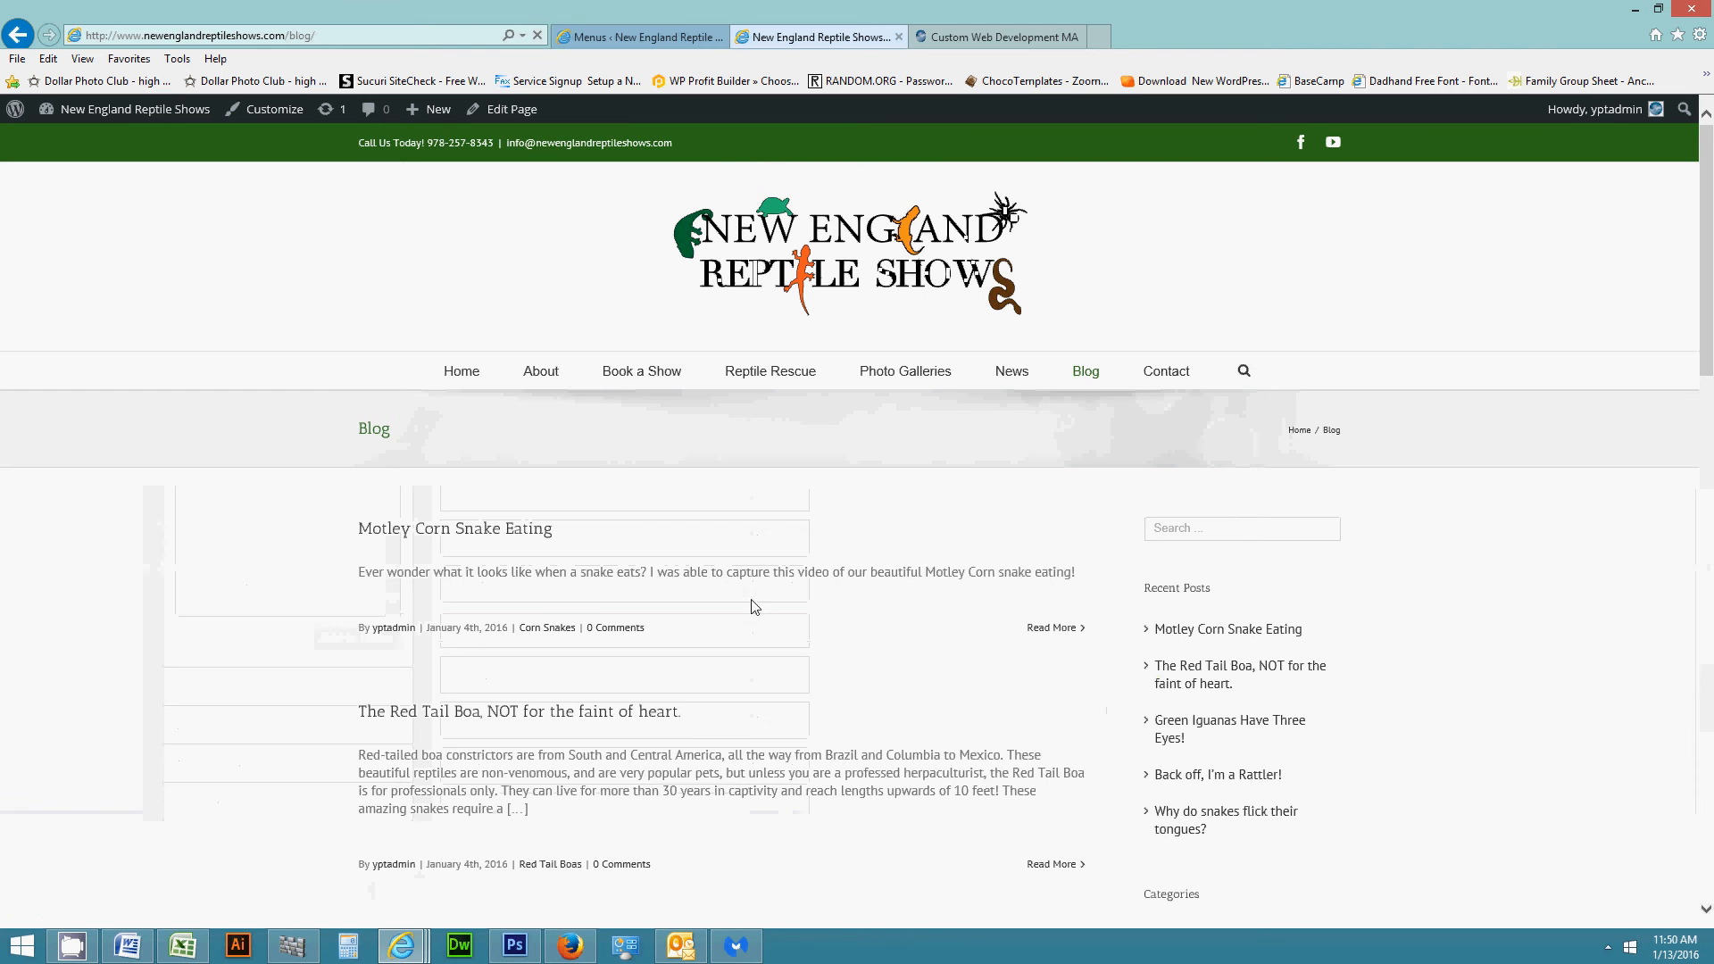
pyautogui.scroll(-4, 800, 566)
pyautogui.scroll(-4, 801, 566)
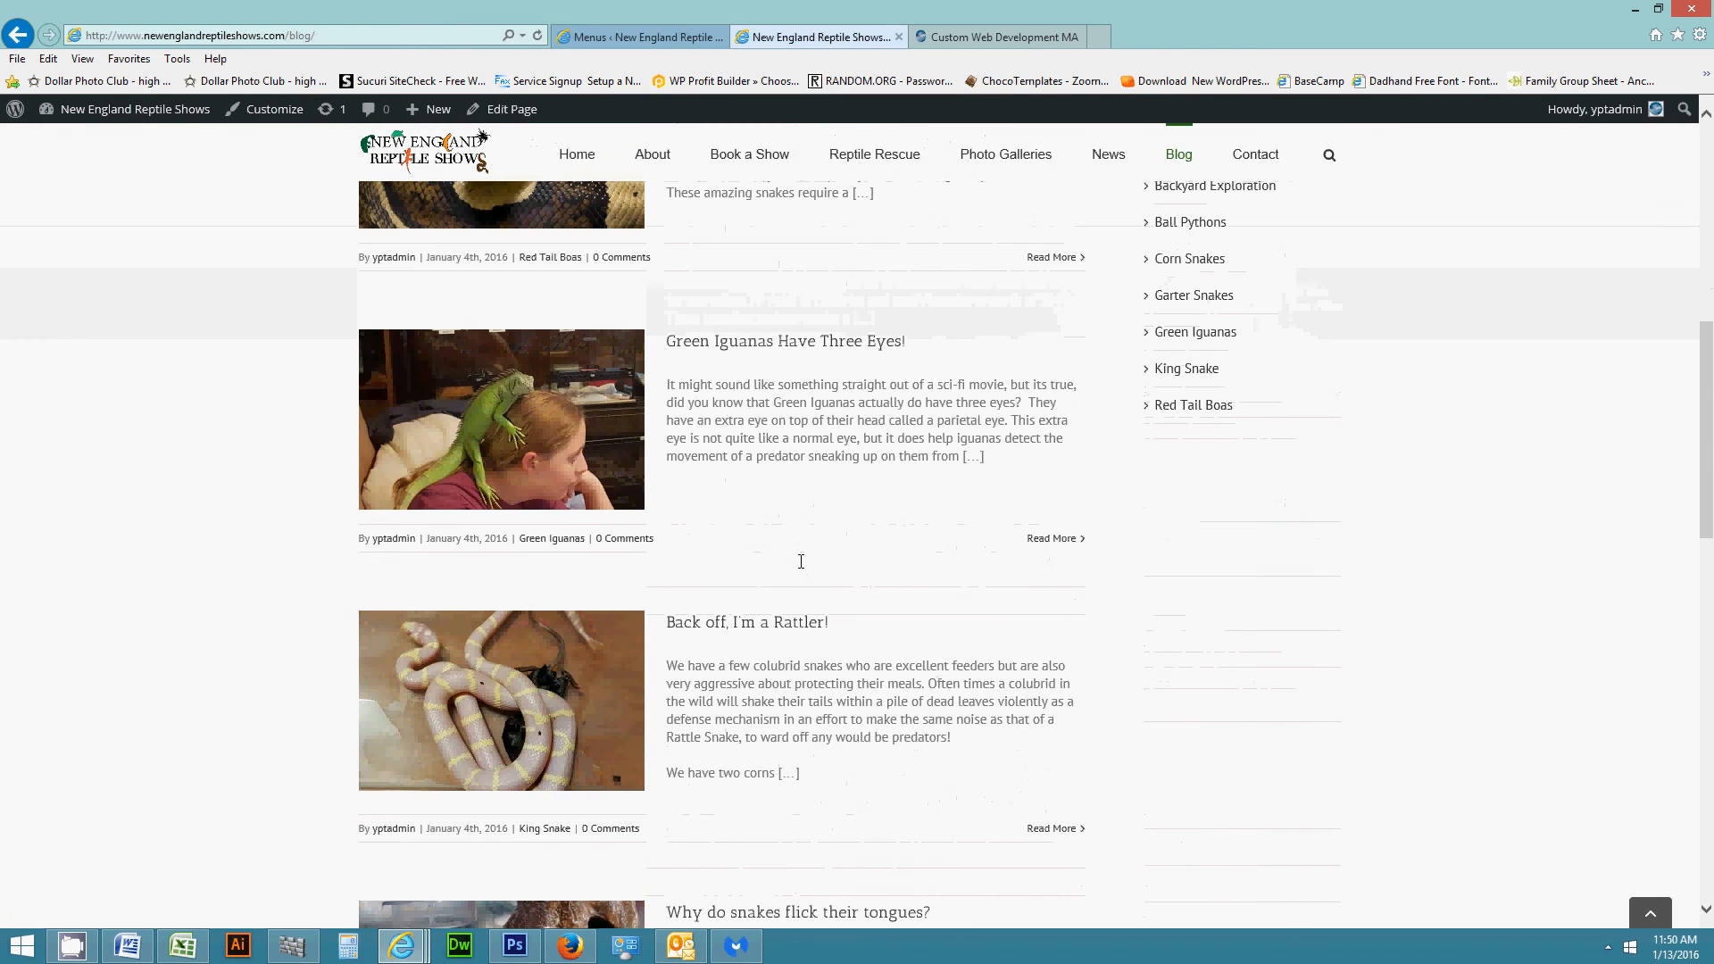
pyautogui.scroll(8, 800, 565)
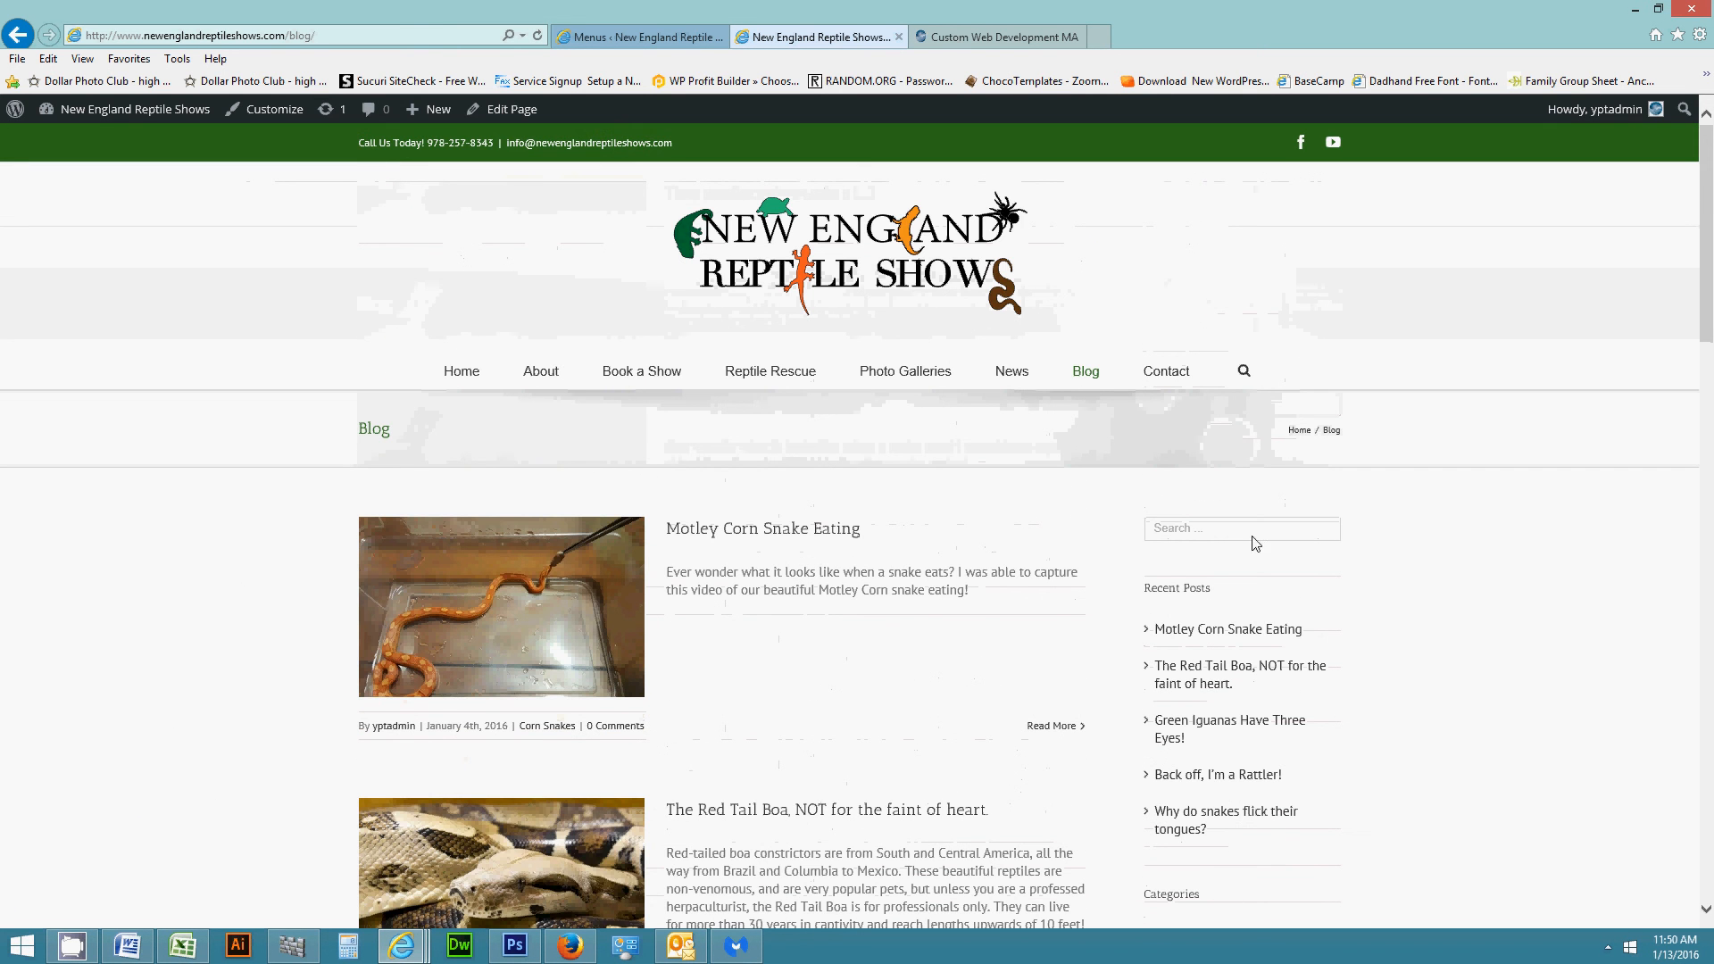
pyautogui.scroll(-2, 1221, 753)
pyautogui.scroll(2, 1220, 754)
# Open the blog post "Motley Corn Snake Eating" for editing from the list of all posts.
pyautogui.click(607, 47)
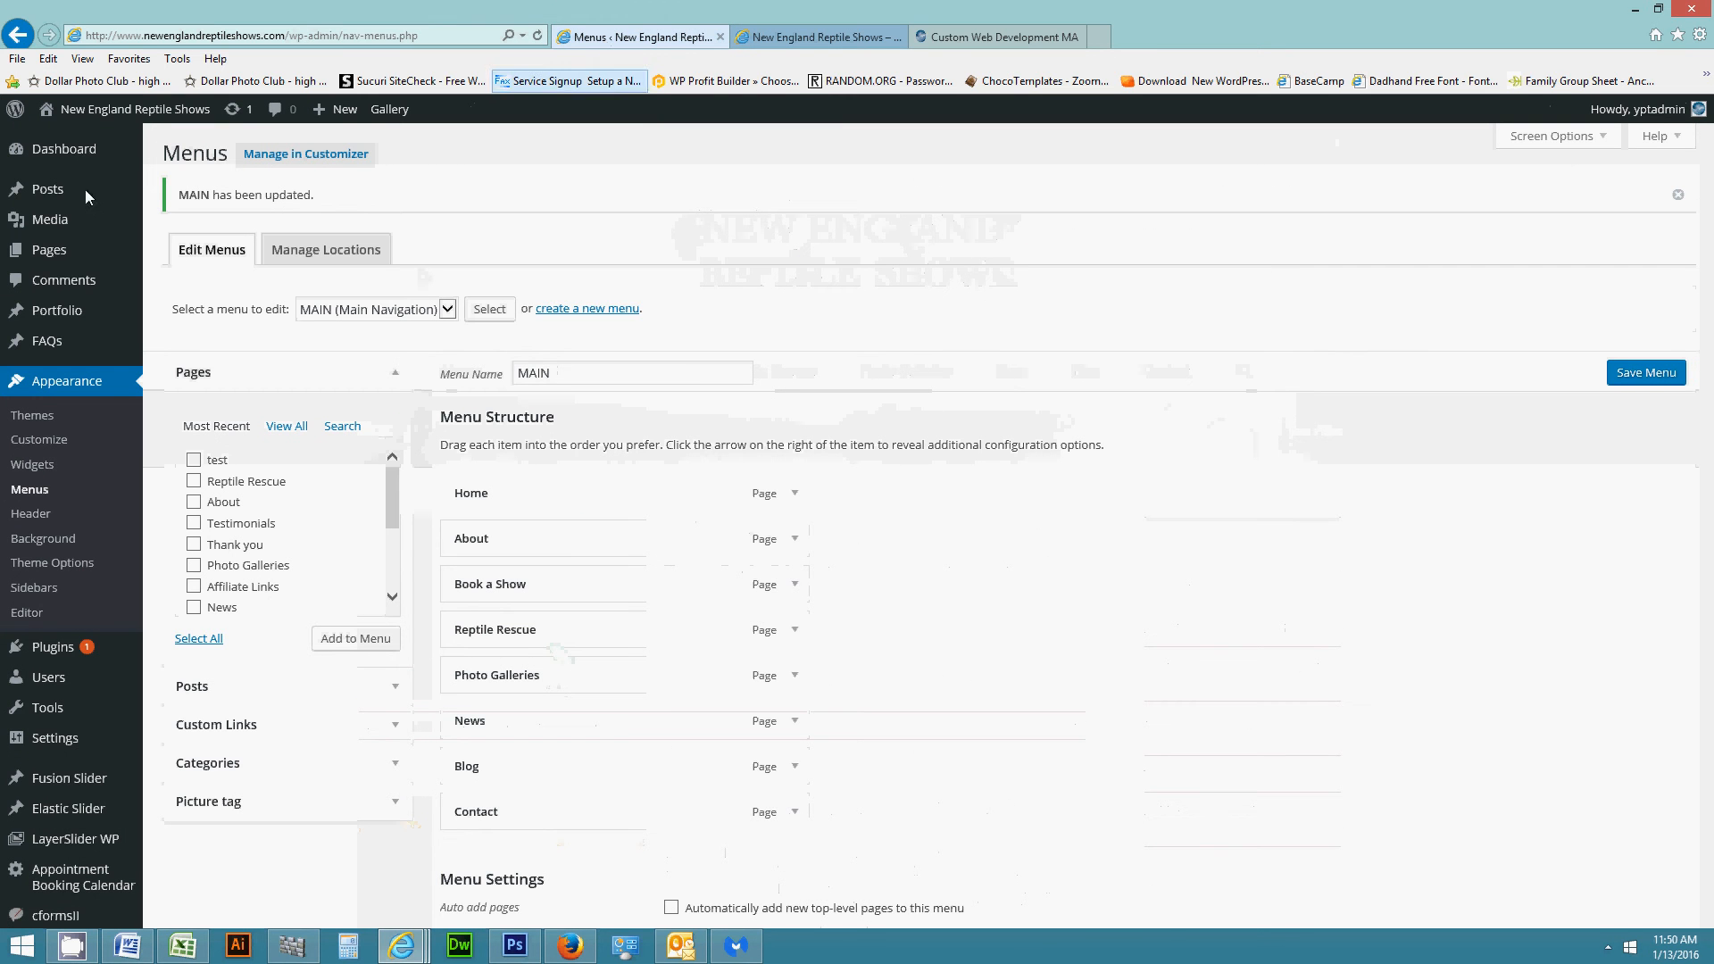
pyautogui.click(48, 188)
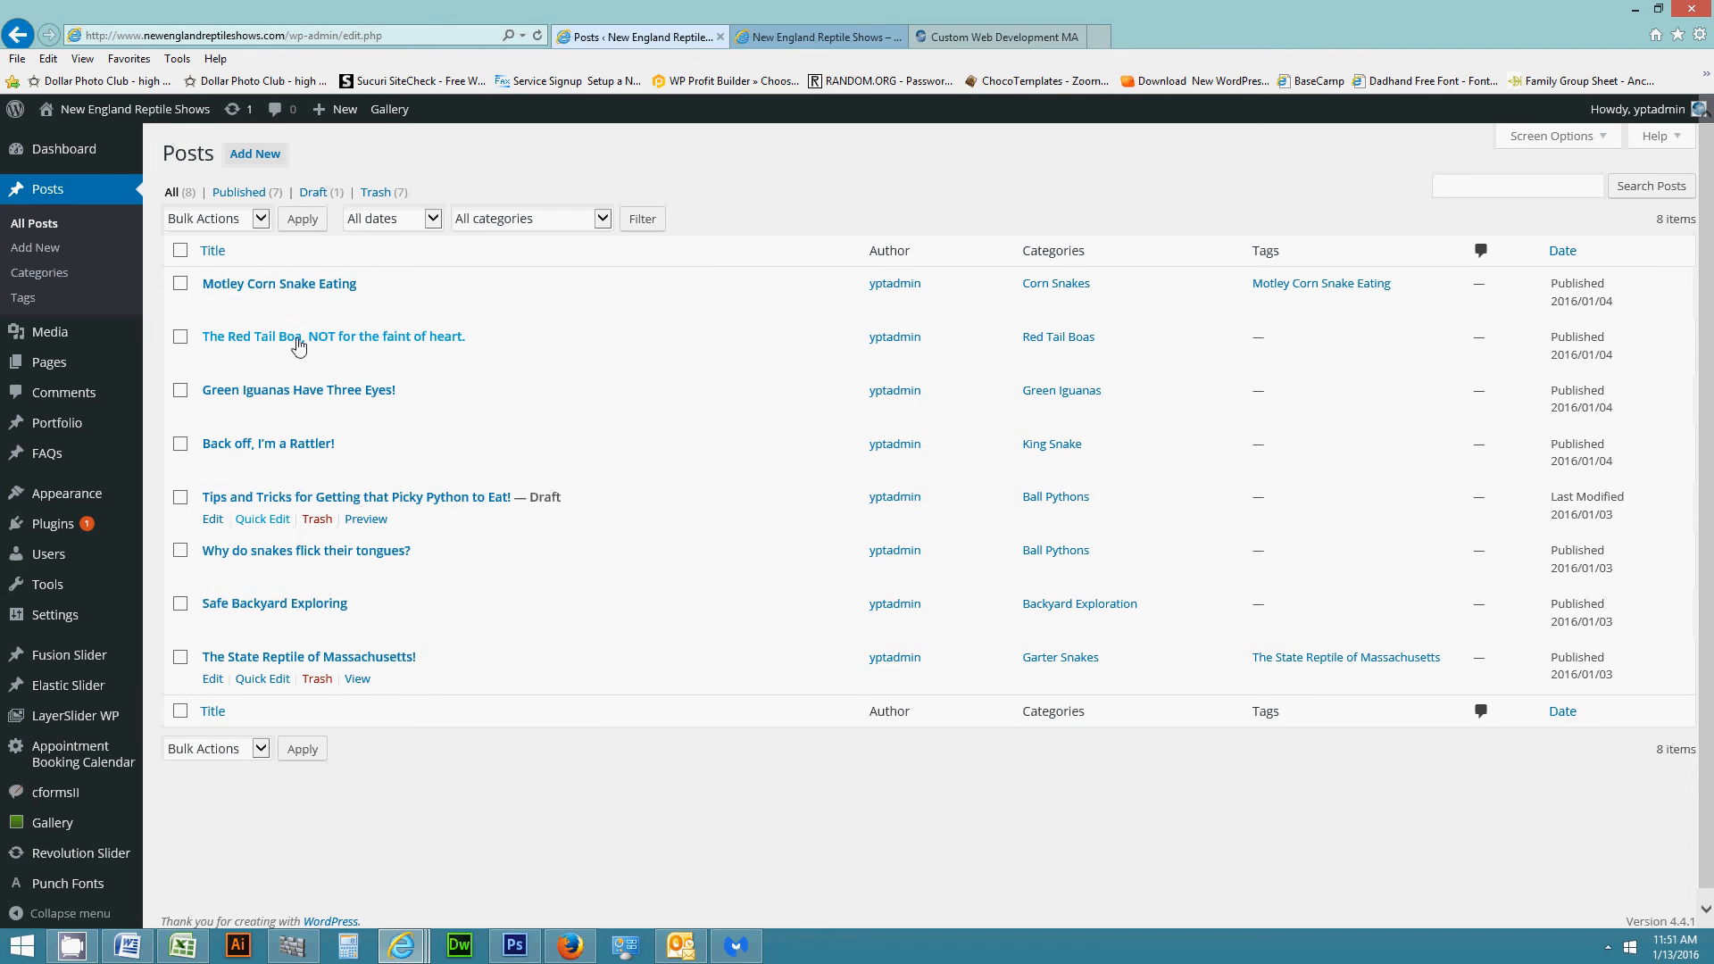
pyautogui.click(255, 286)
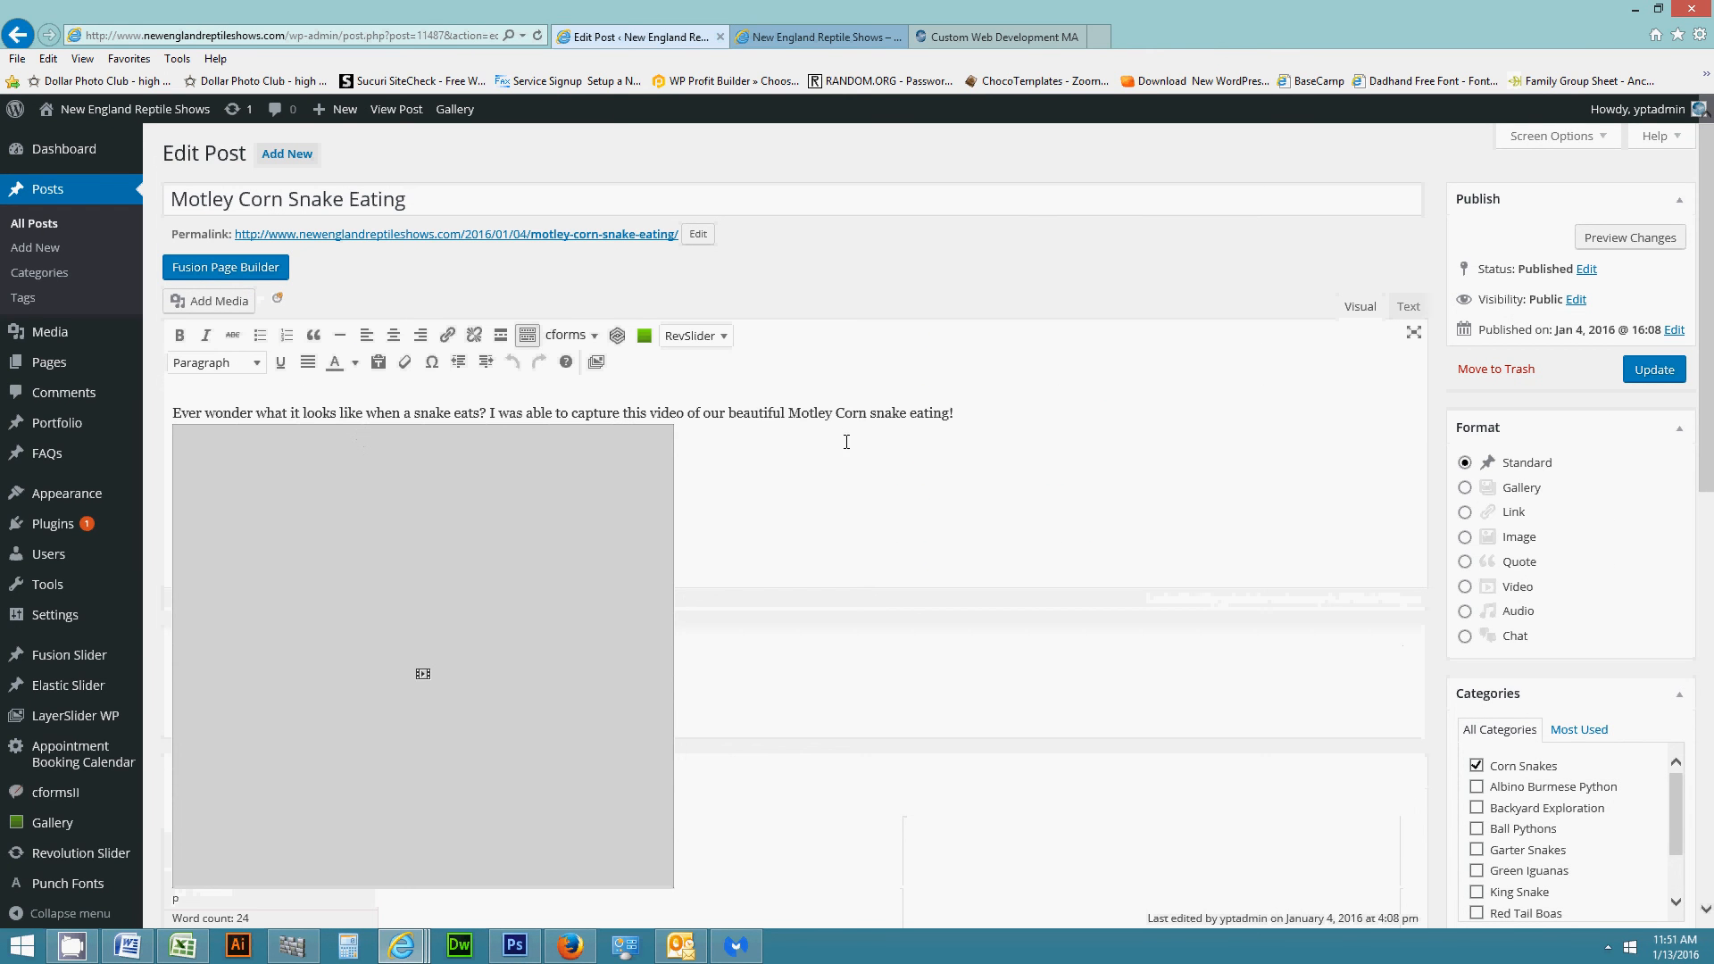
# Inspect the embedded YouTube iframe code in the post's text view and return to the visual view.
pyautogui.click(497, 559)
pyautogui.click(1408, 308)
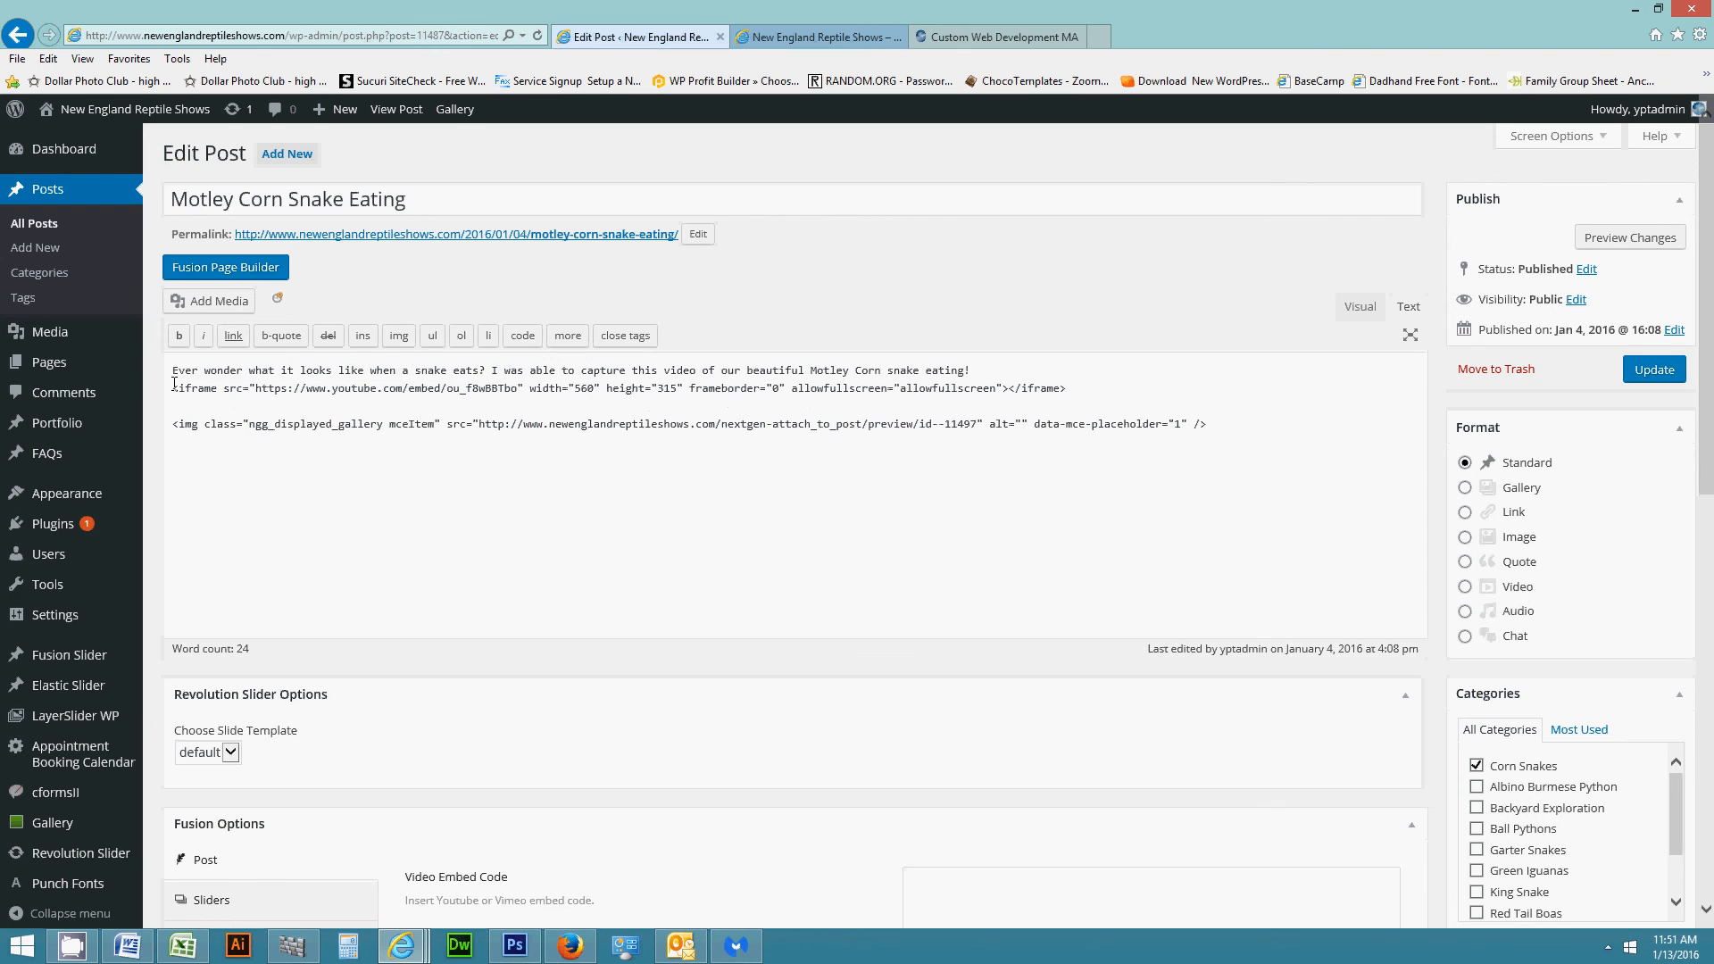
pyautogui.keyDown('shift'); pyautogui.click(996, 389); pyautogui.keyUp('shift')
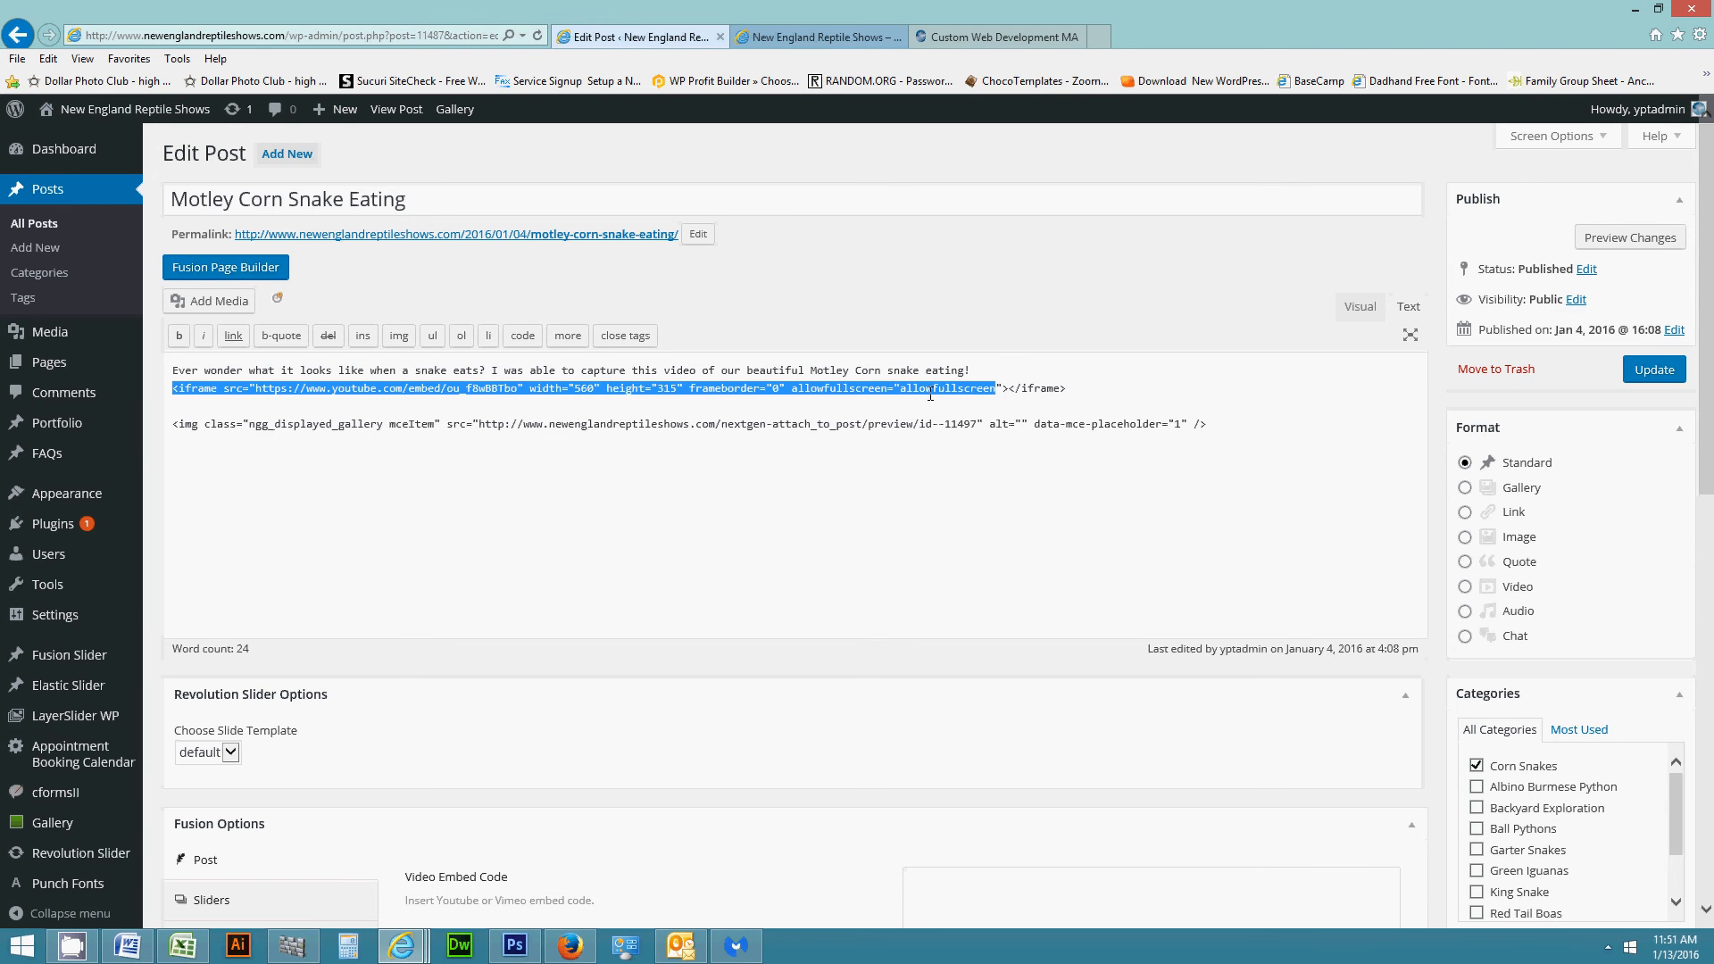
pyautogui.click(1362, 307)
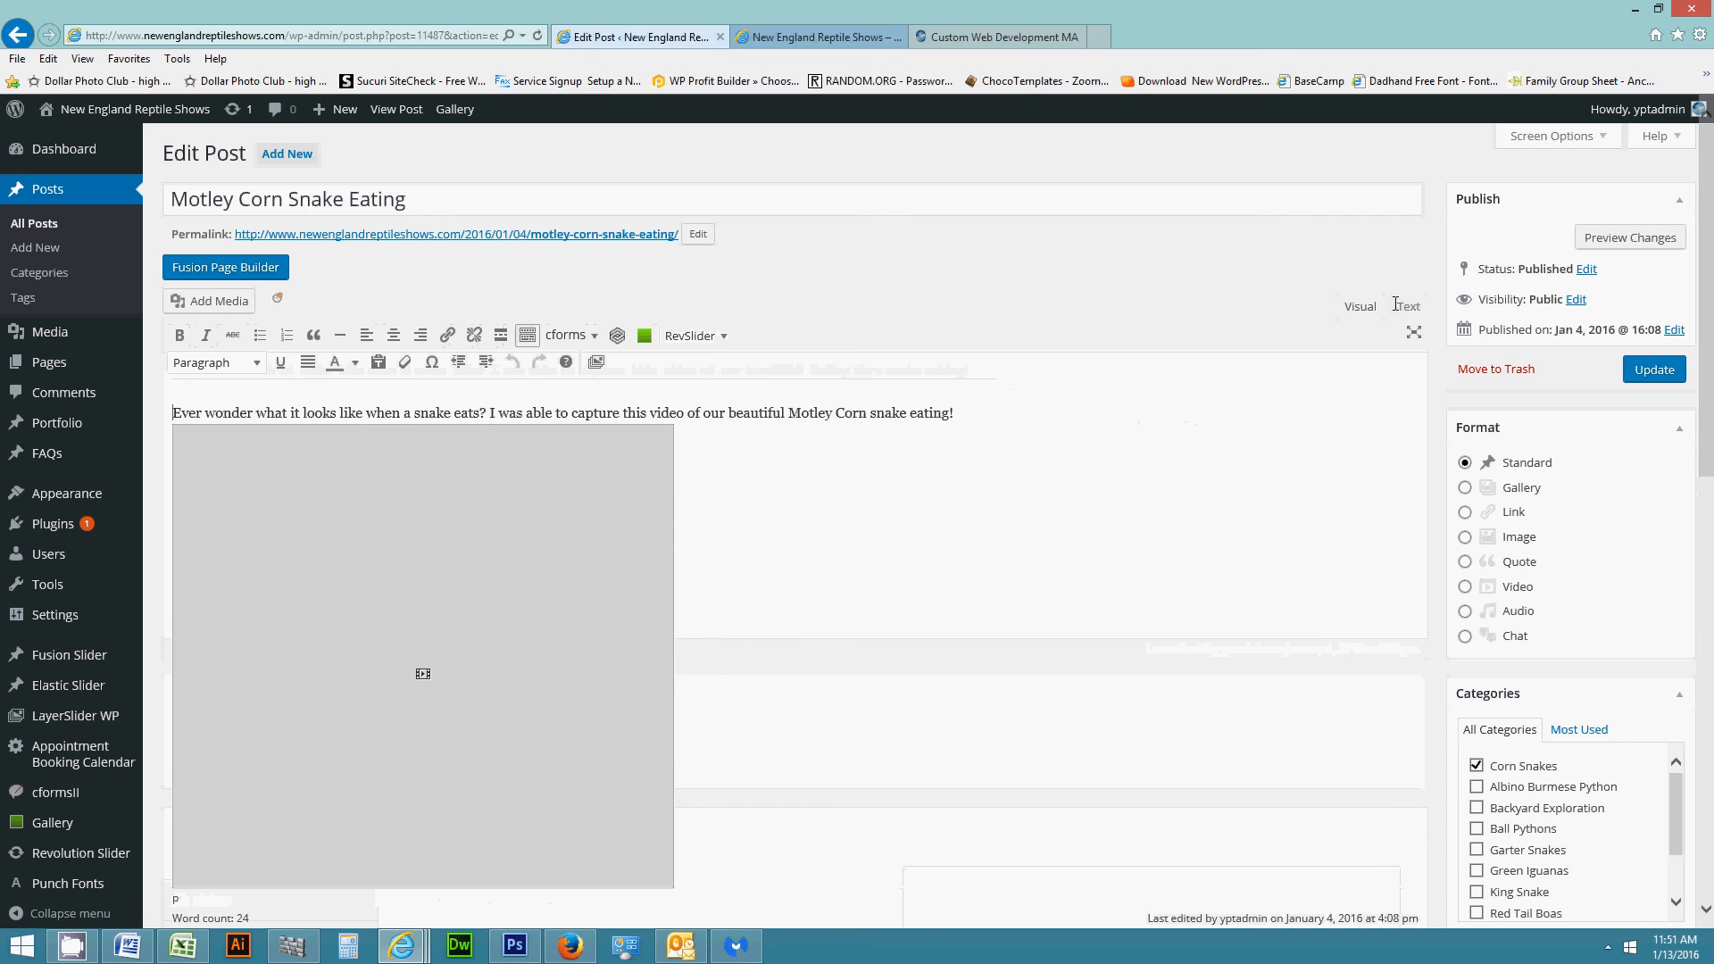
# Review the post's categories, tags and featured image, comparing them with the post's entry on the live Blog page.
pyautogui.scroll(-3, 1309, 631)
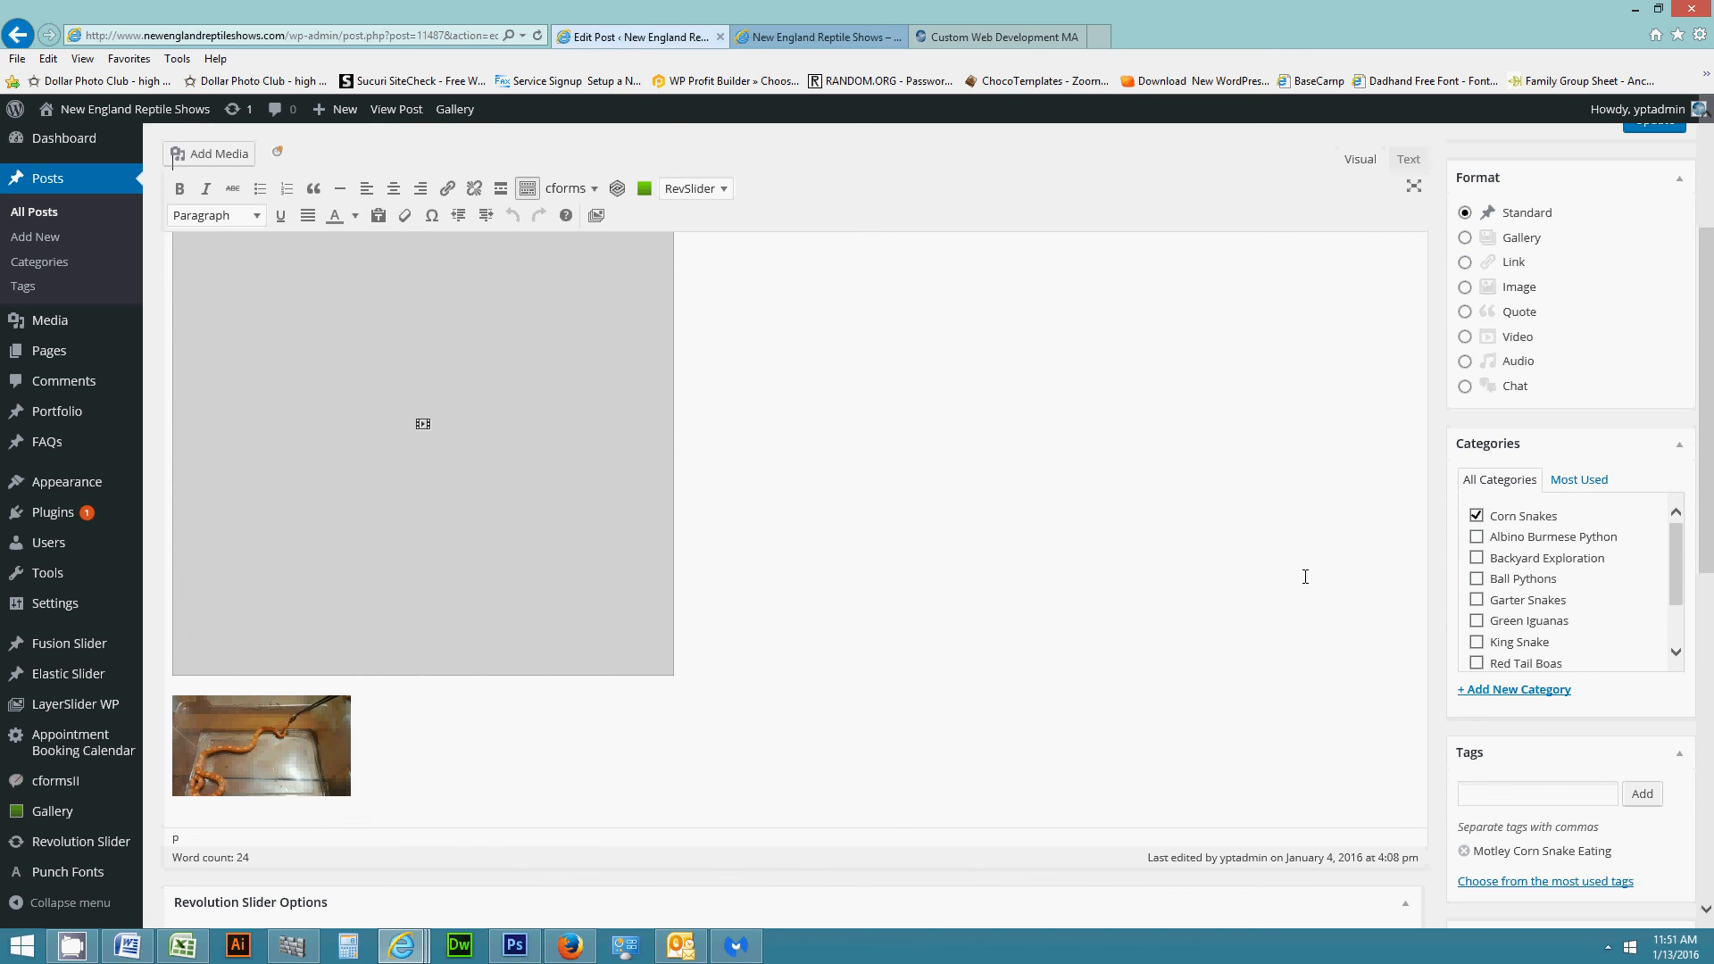
pyautogui.scroll(-4, 1305, 577)
pyautogui.scroll(-1, 1305, 585)
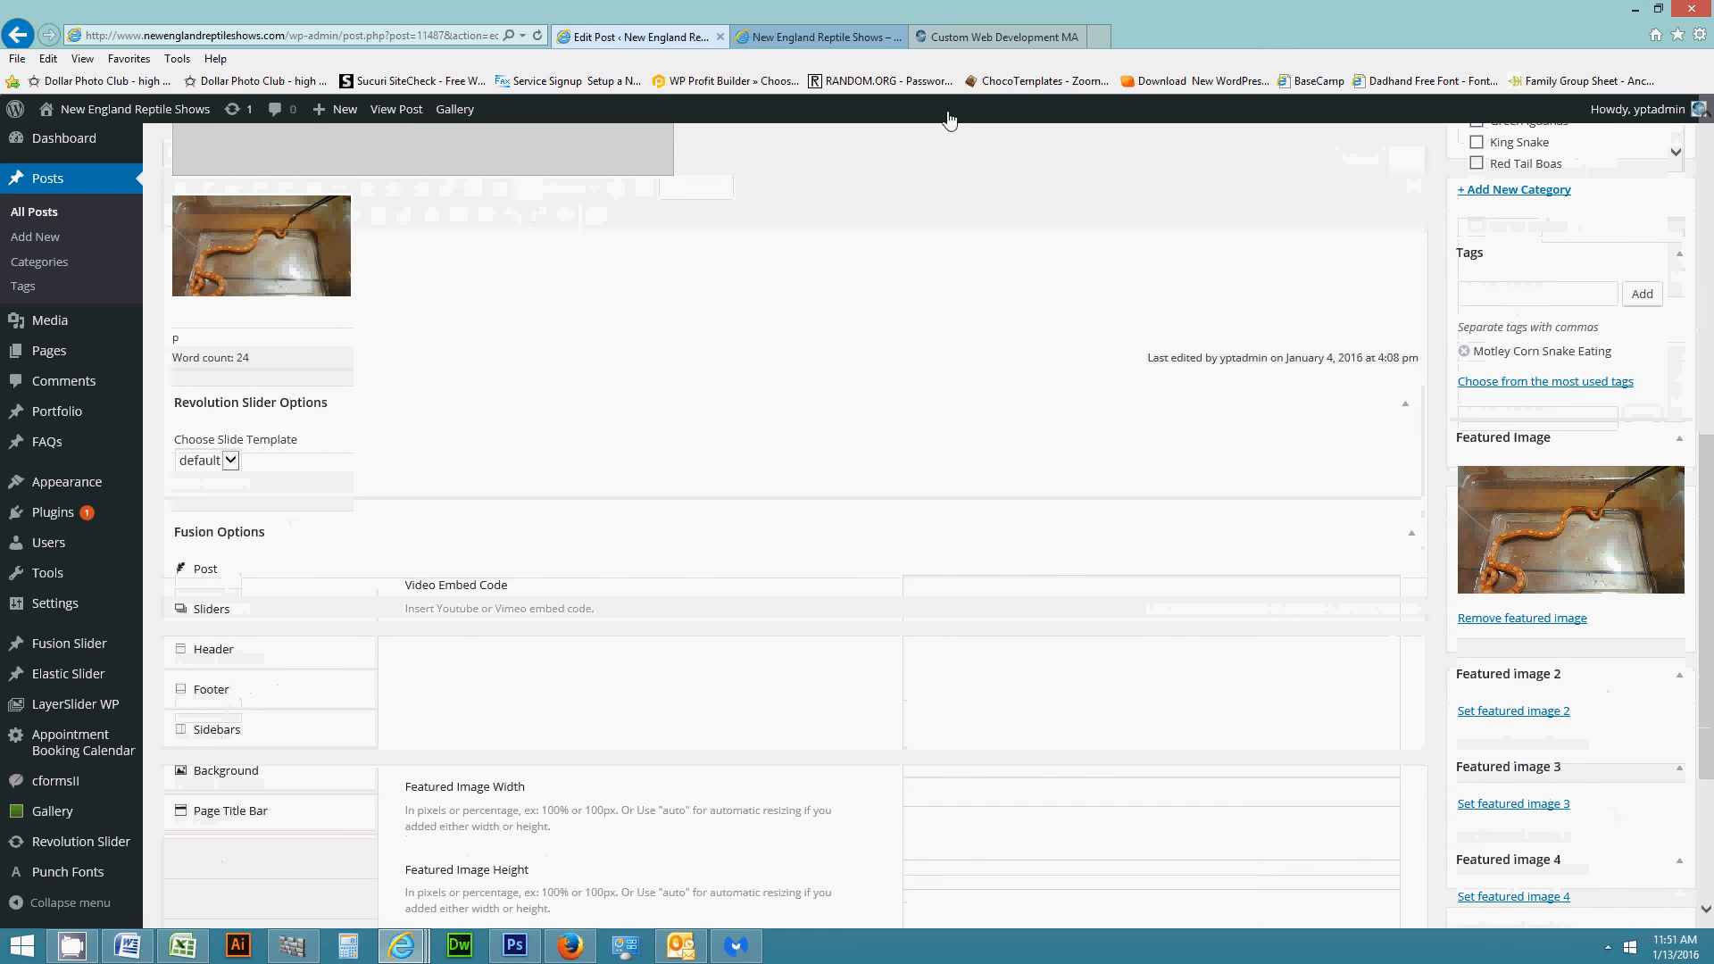
pyautogui.click(801, 40)
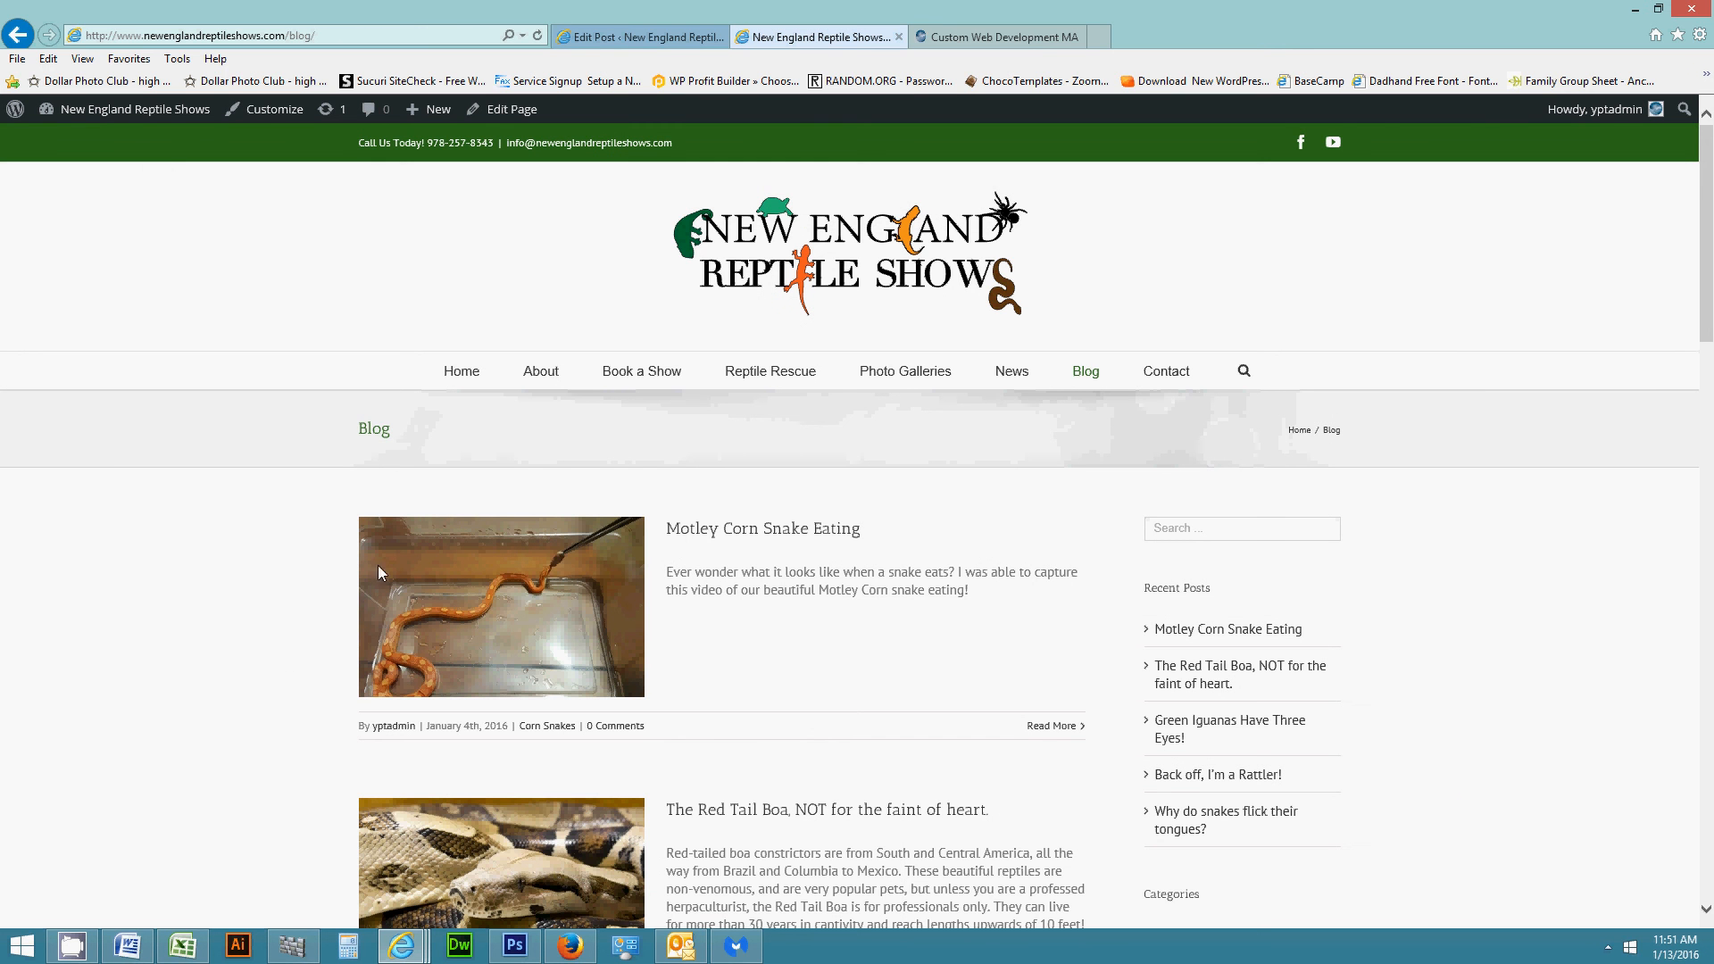
pyautogui.click(614, 39)
pyautogui.scroll(-1, 1469, 623)
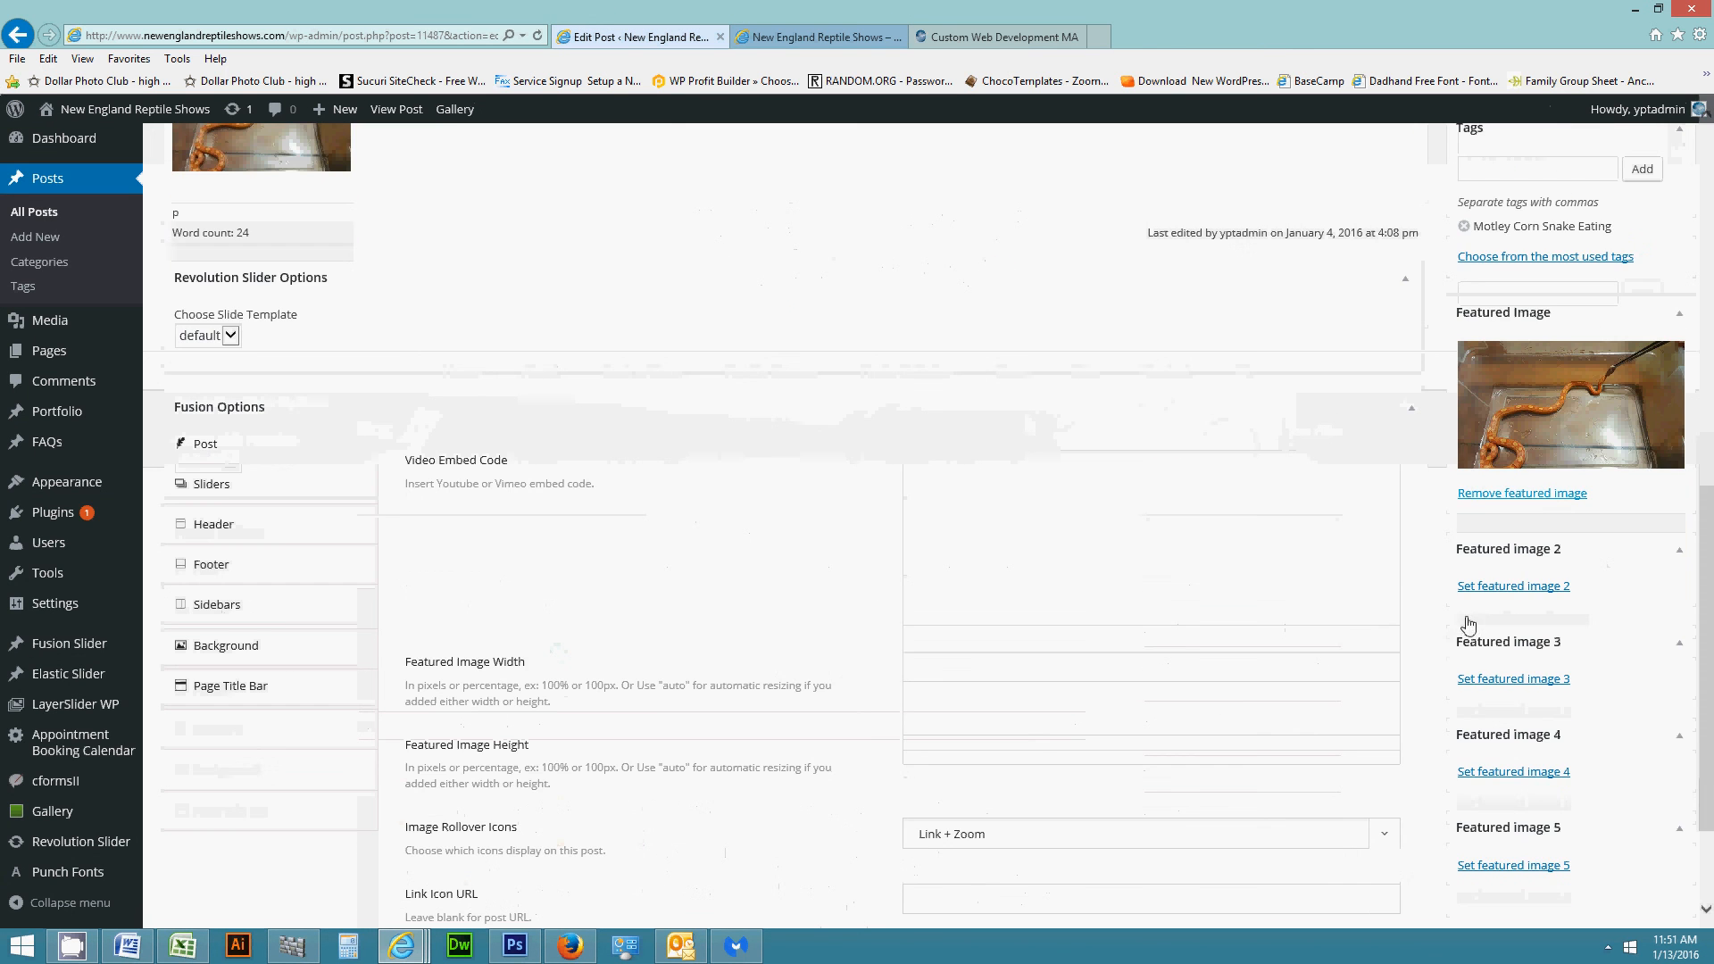
# Open the post's publication date and time for editing.
pyautogui.scroll(5, 1469, 624)
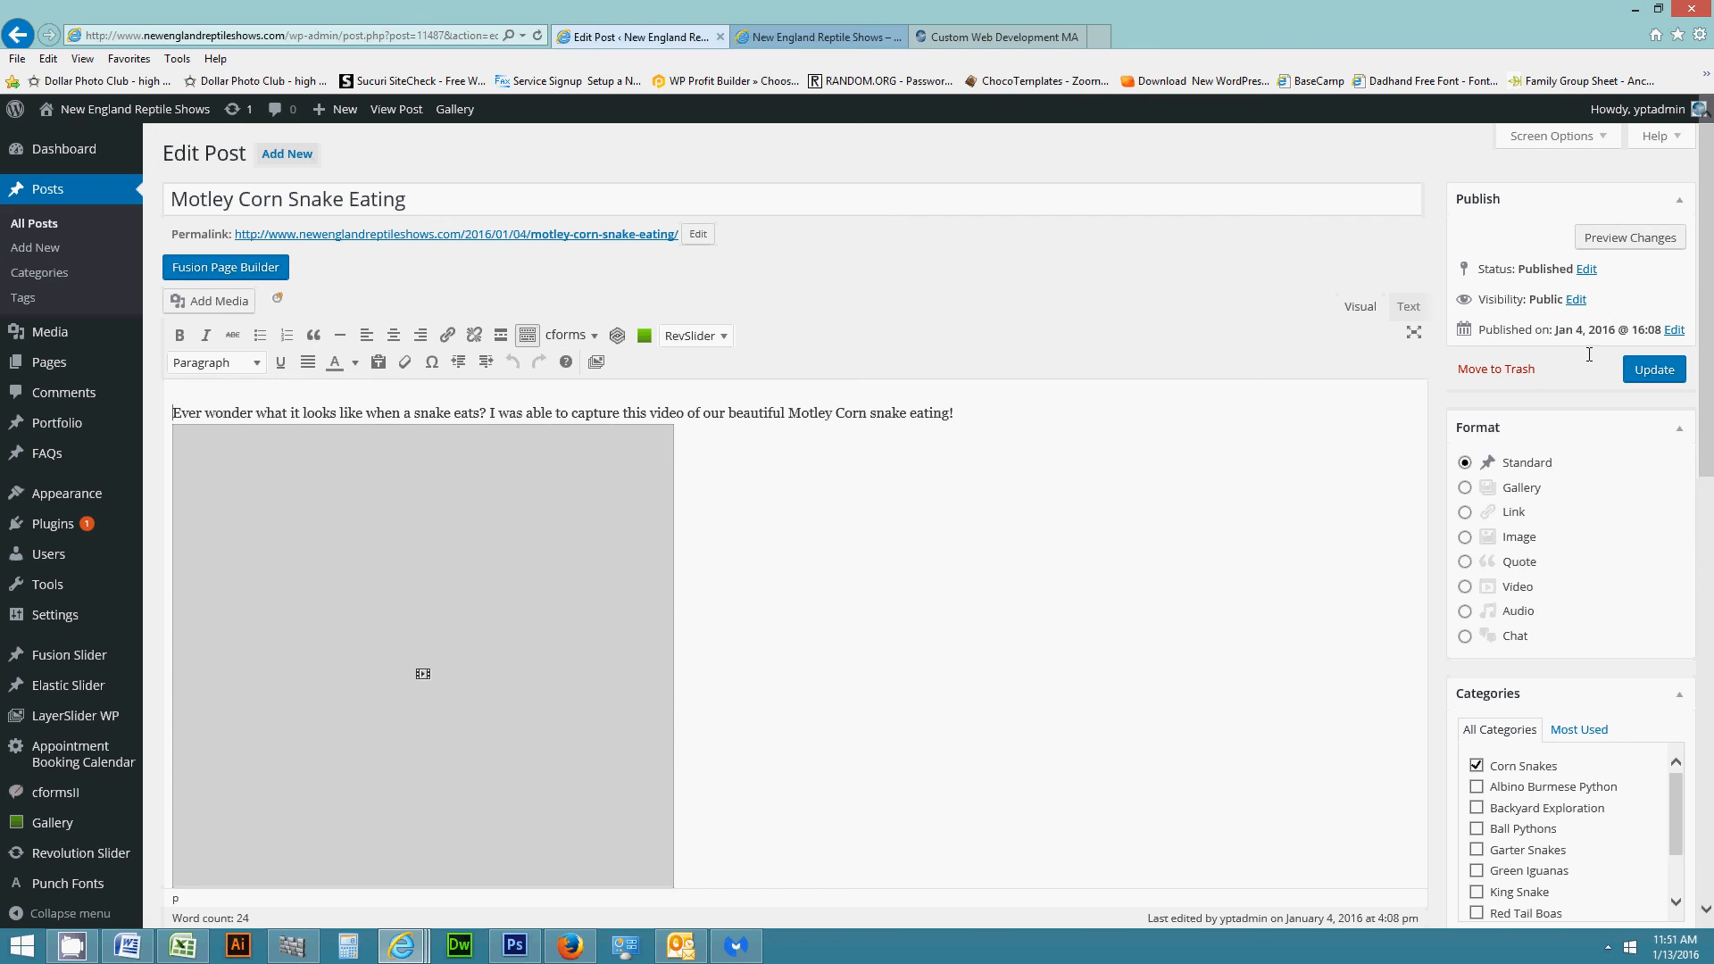
pyautogui.click(1673, 330)
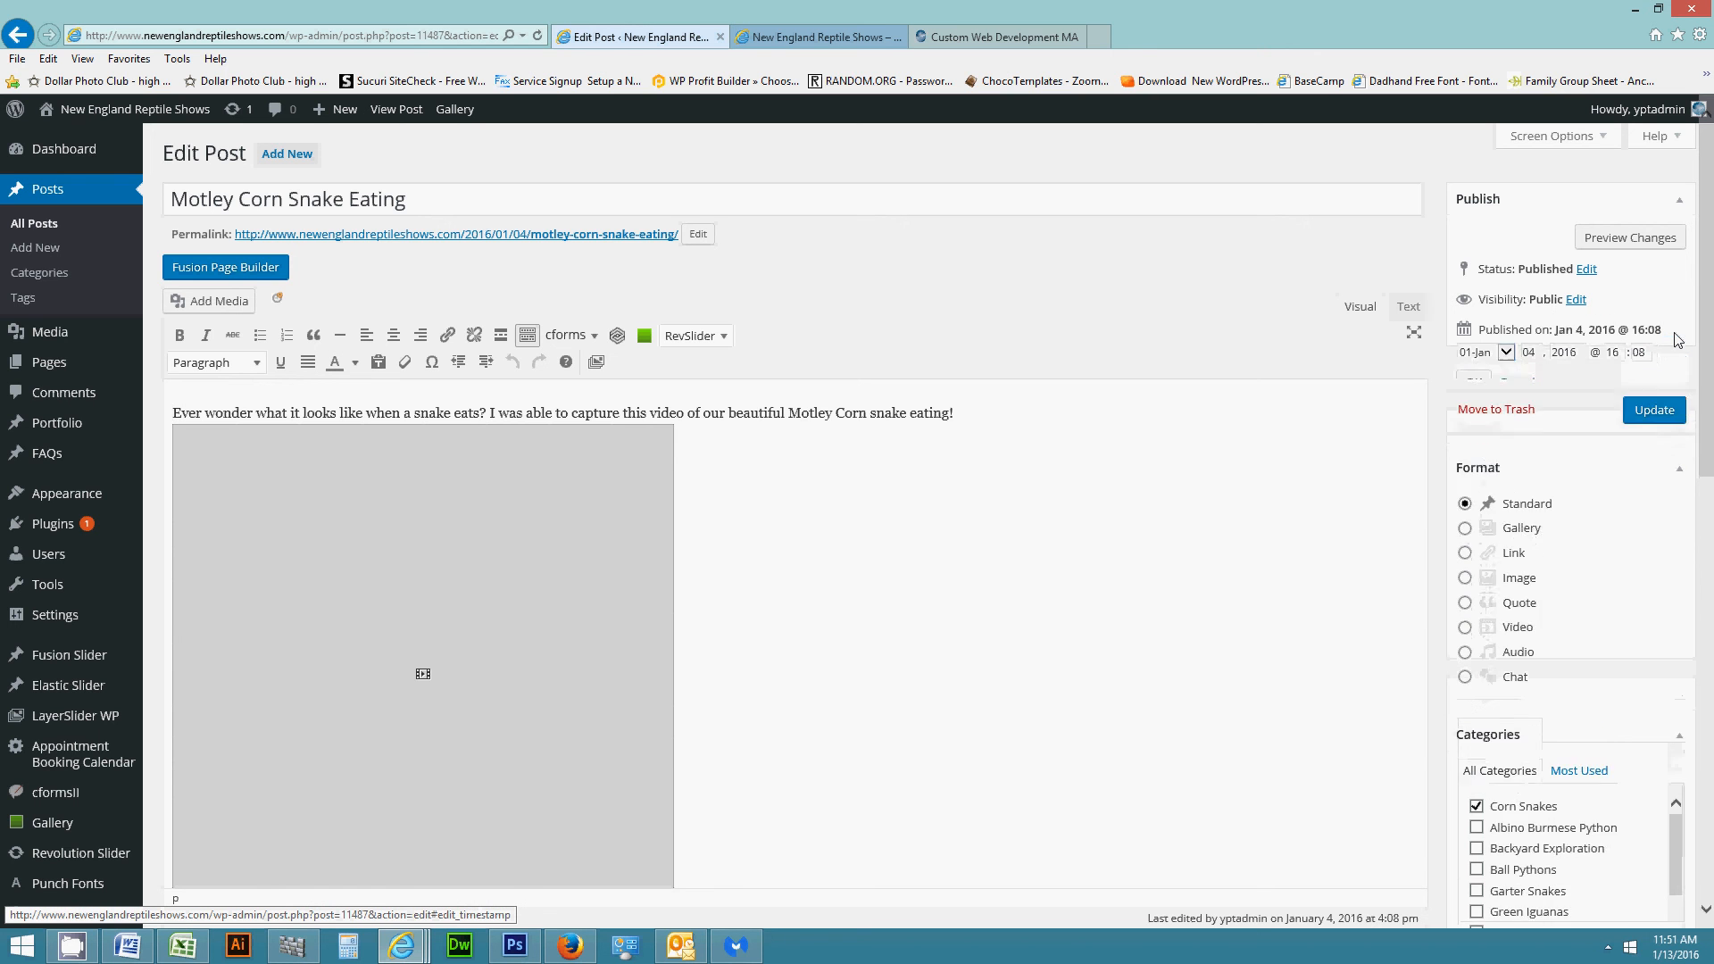